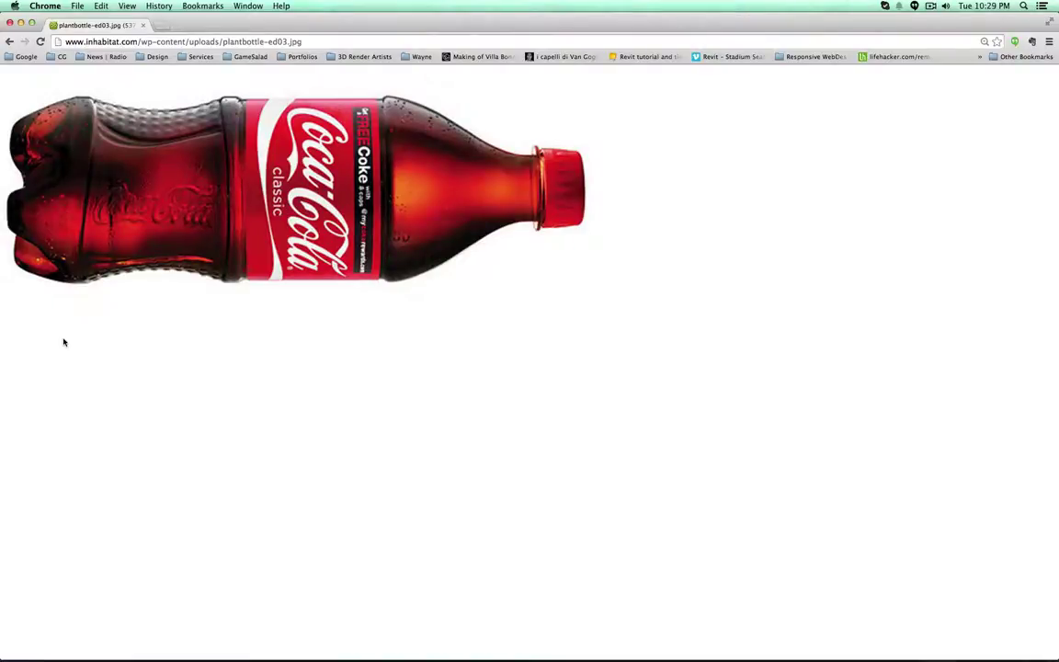
- Switch to Alias AutoStudio and set the preset grid's subdivisions to 10
key(super+Tab)
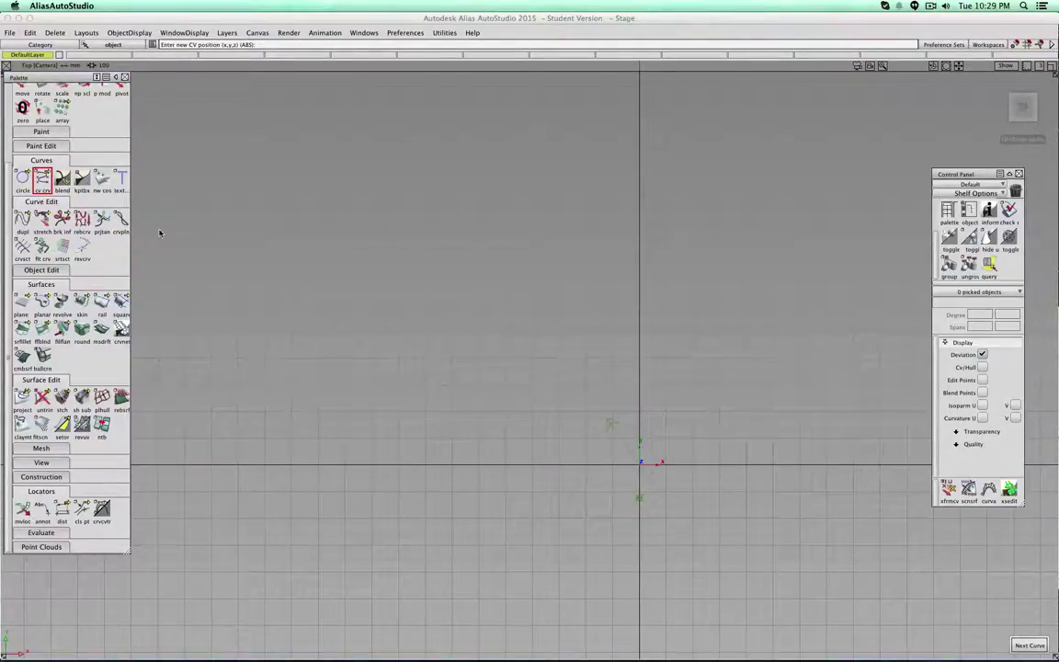
click(70, 478)
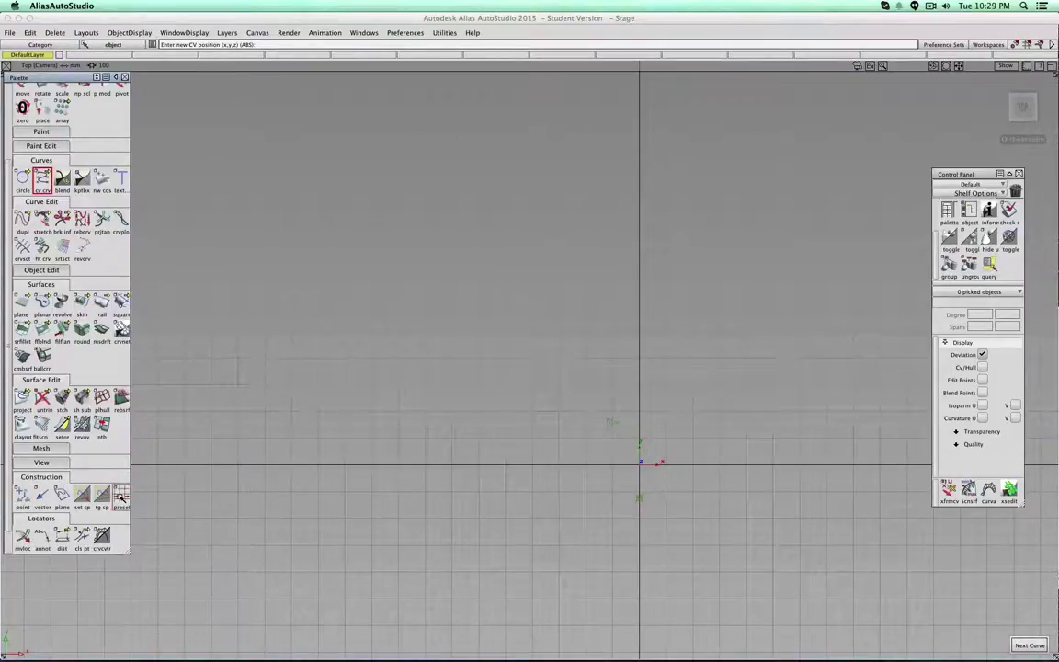
double_click(121, 496)
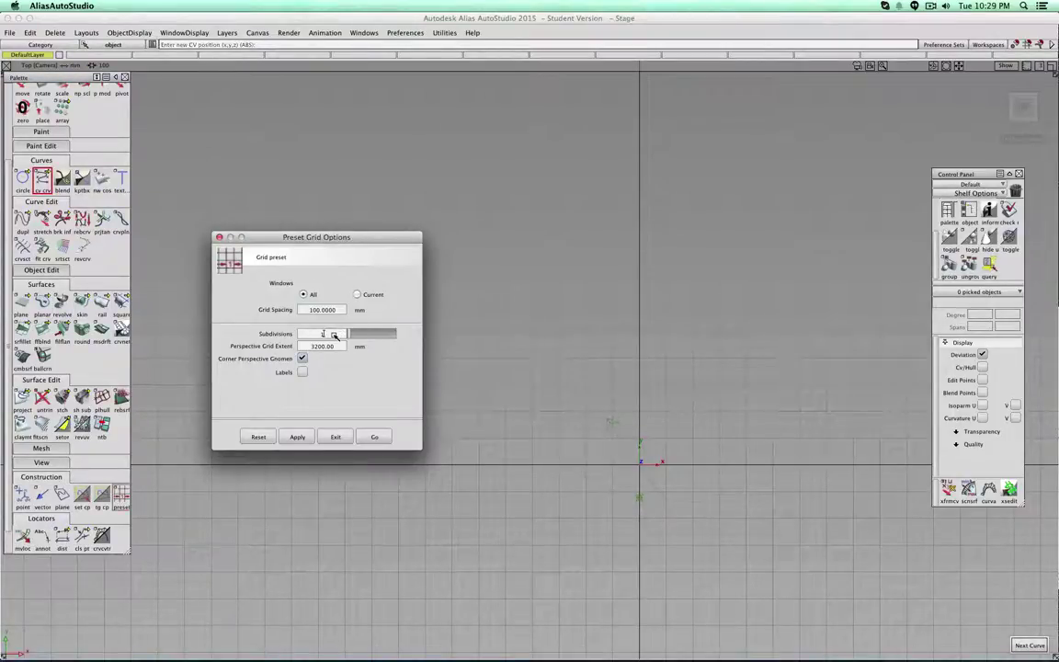
text(0)
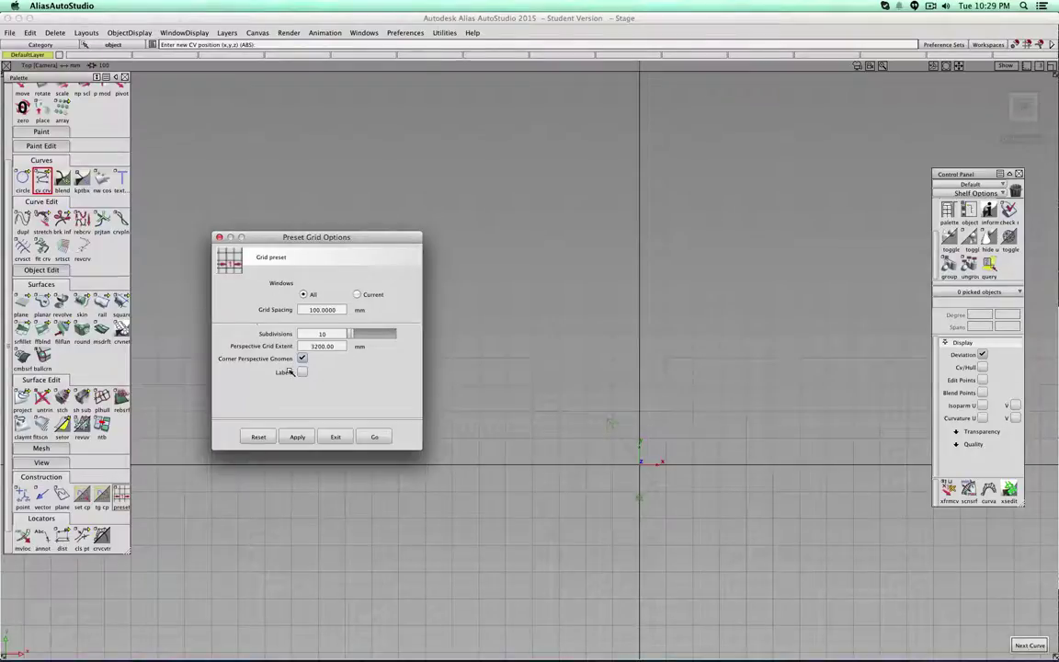
click(219, 238)
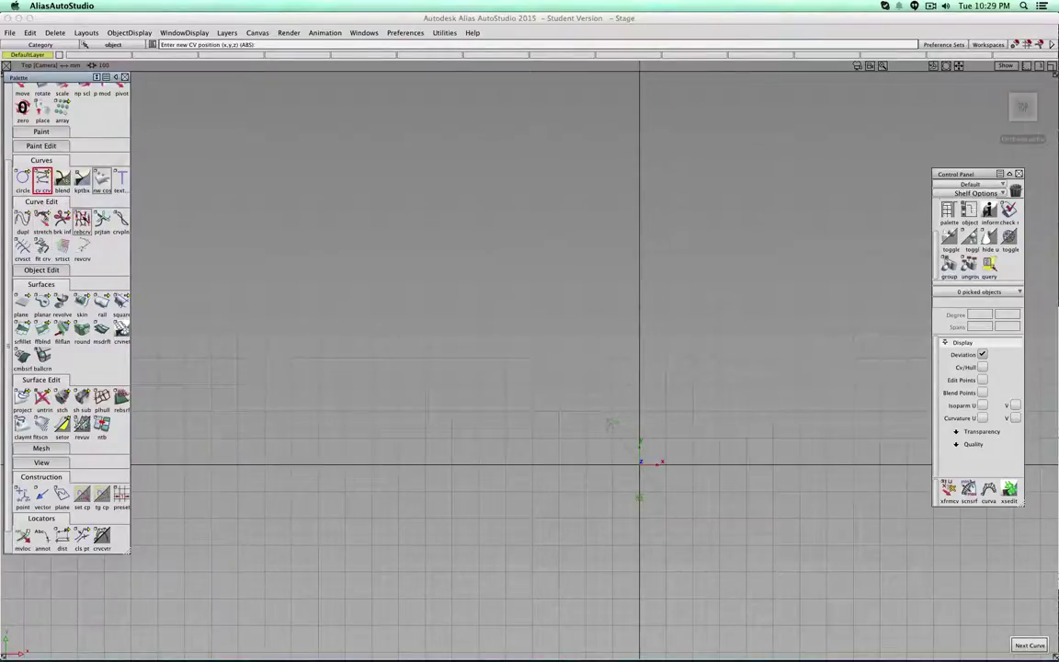
- Create a new layer named Profile and make it the active layer
click(225, 34)
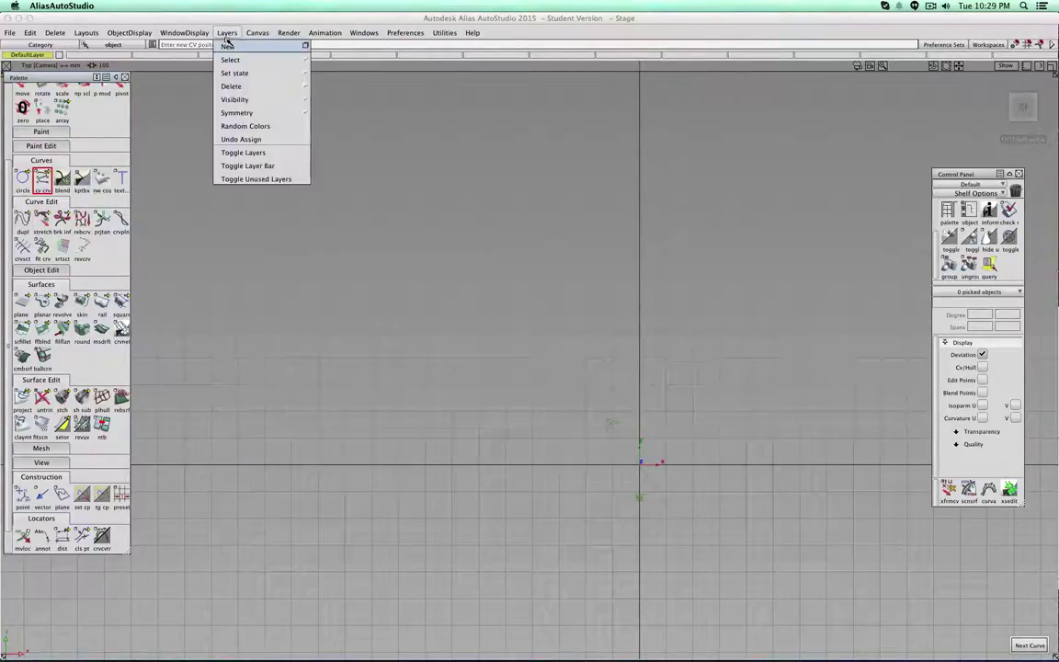
click(229, 43)
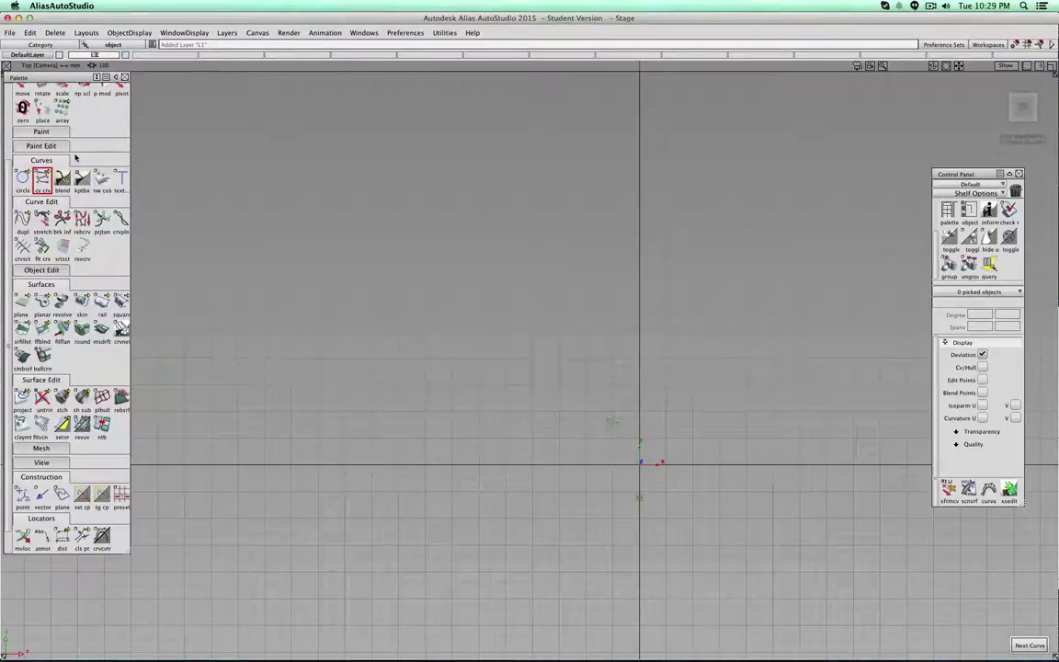
text(Profile)
key(Return)
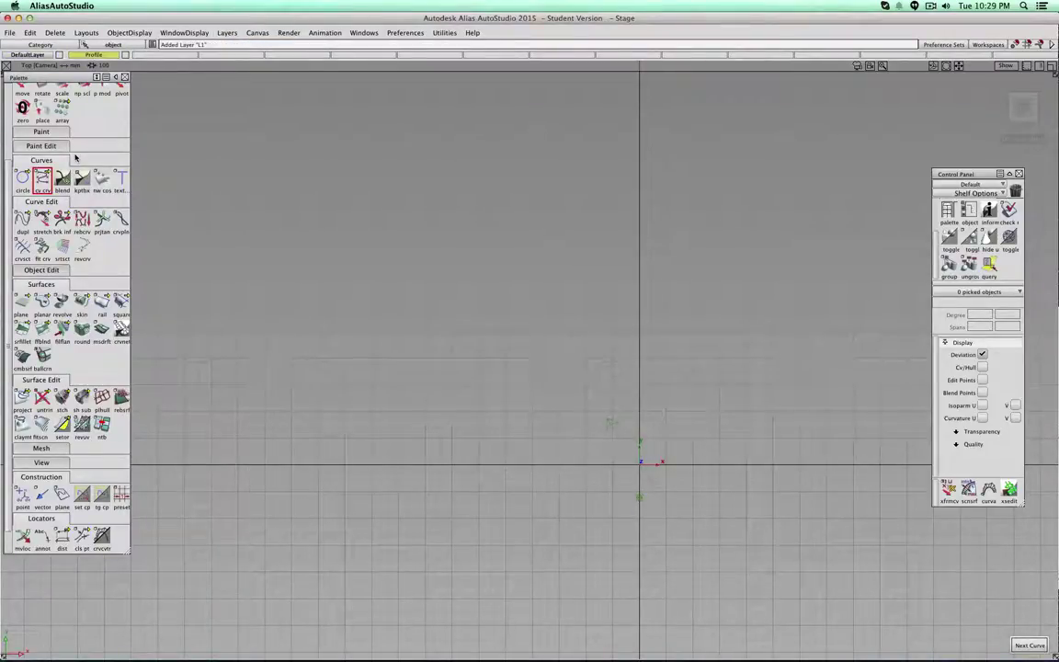
click(94, 54)
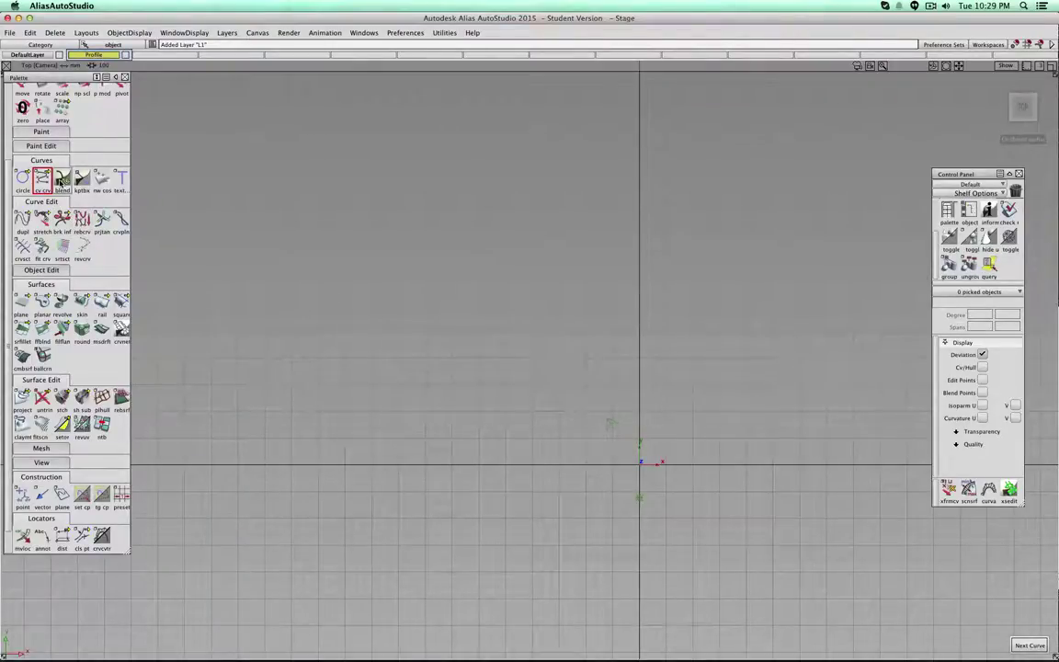
- Draw a degree 6, single-span keypoint circle centred on the origin with a radius of about 100 mm
click(82, 180)
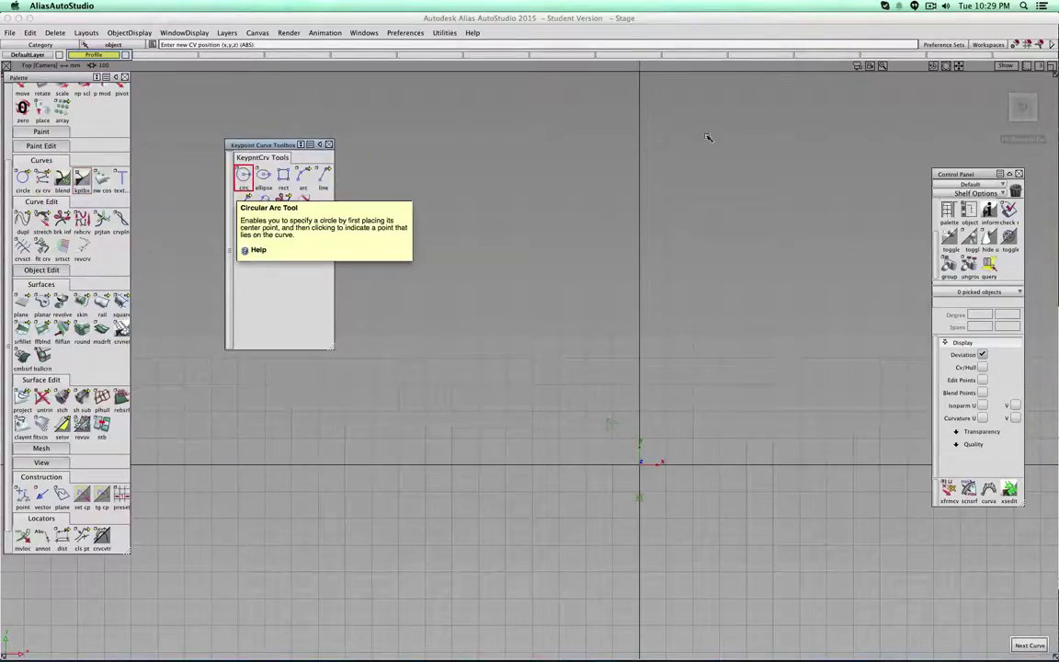
double_click(244, 176)
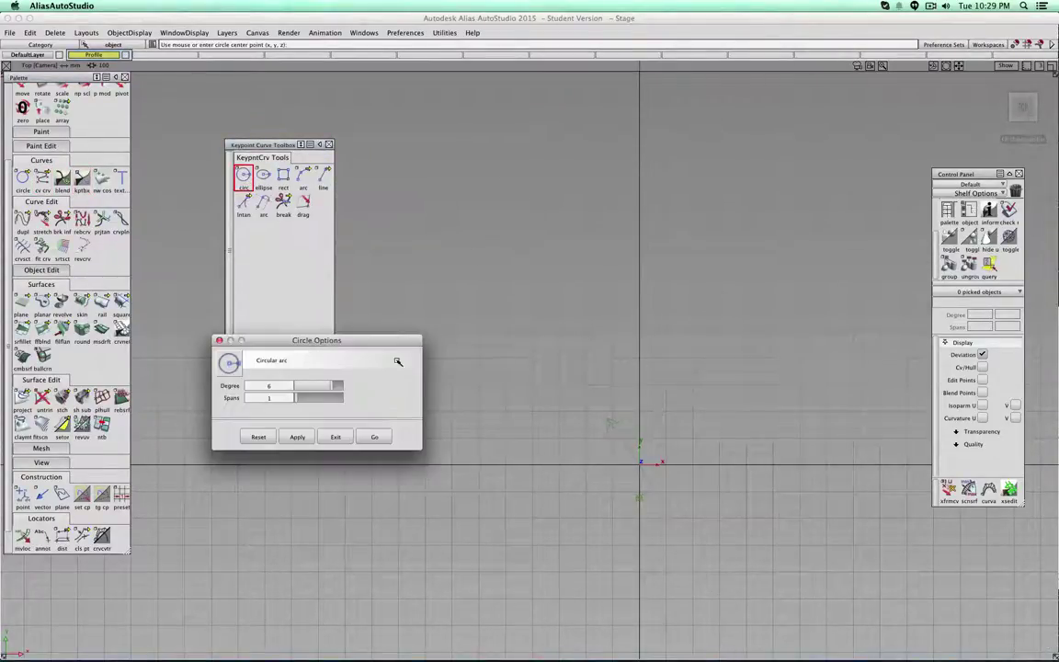
click(374, 437)
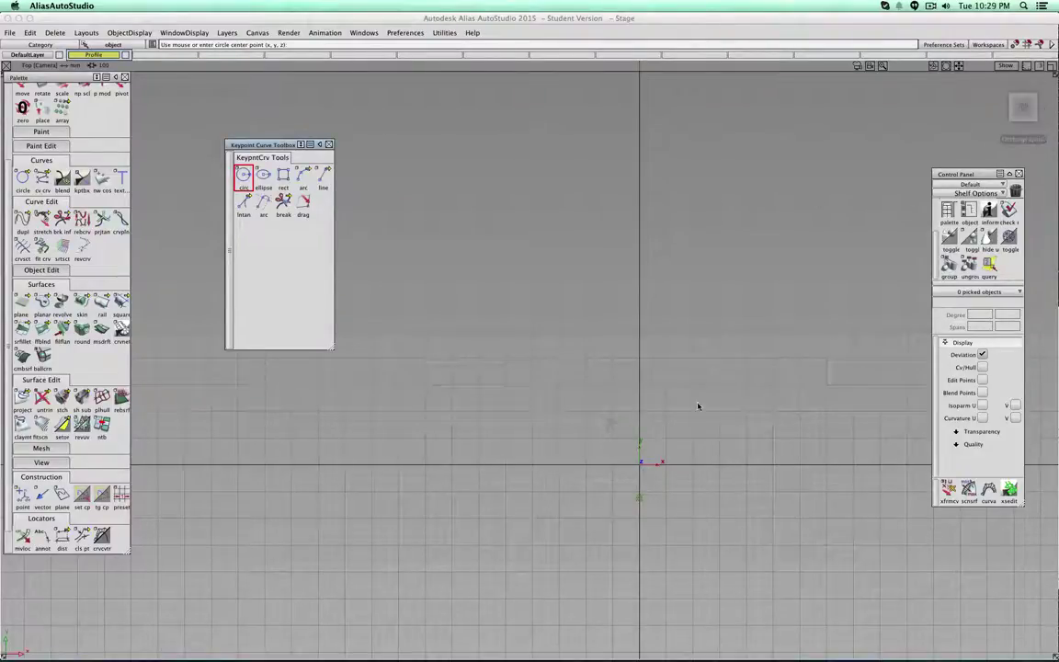
click(640, 466)
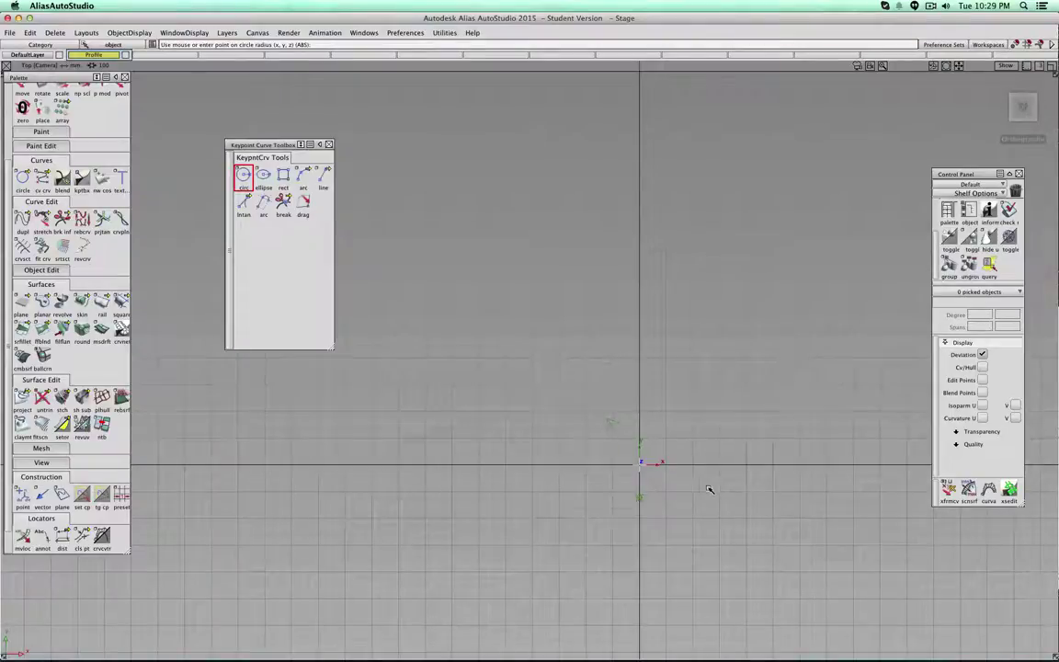
alt+shift+right_drag(709, 489, 724, 498)
alt+shift+middle_drag(725, 498, 614, 404)
alt+shift+right_drag(614, 405, 641, 420)
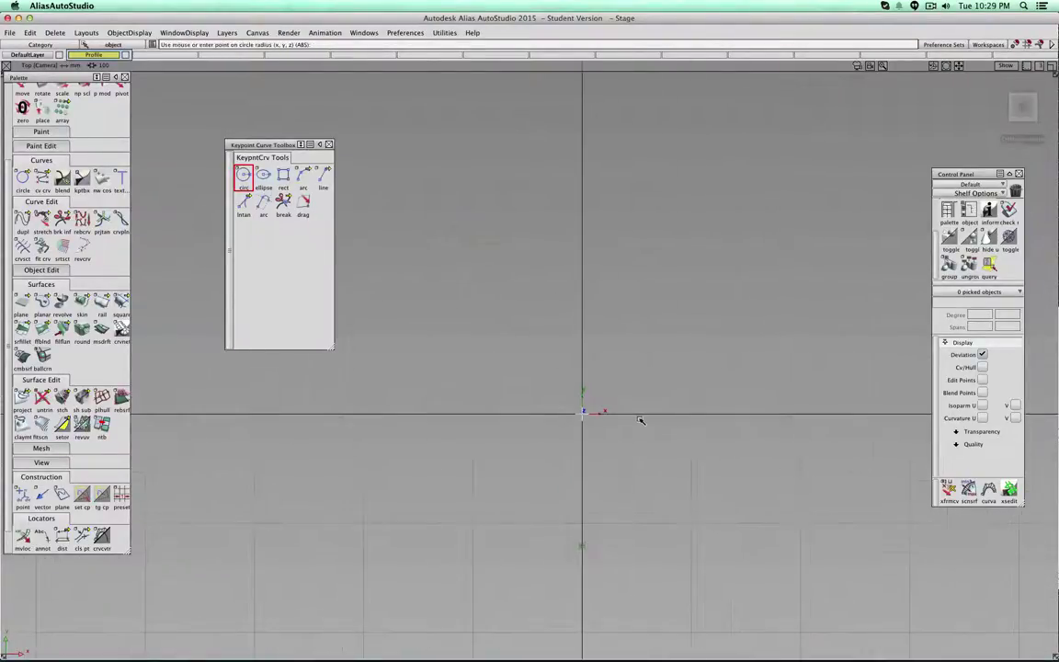
drag(647, 416, 692, 413)
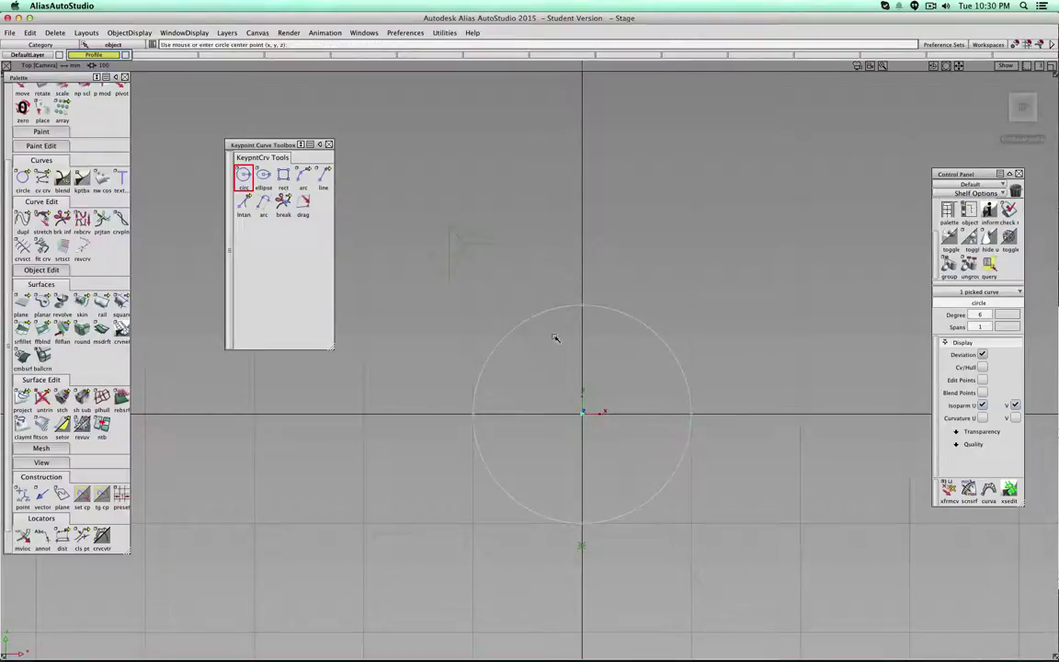
- Apply the preset grid with 100 mm spacing and 10 subdivisions to all windows
double_click(118, 501)
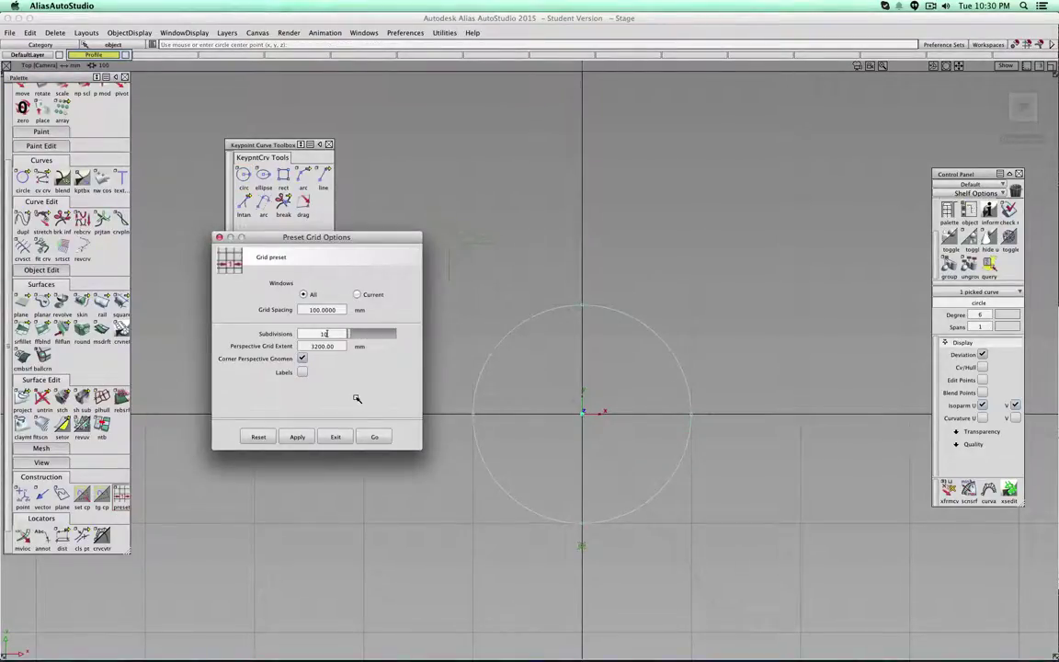
click(375, 437)
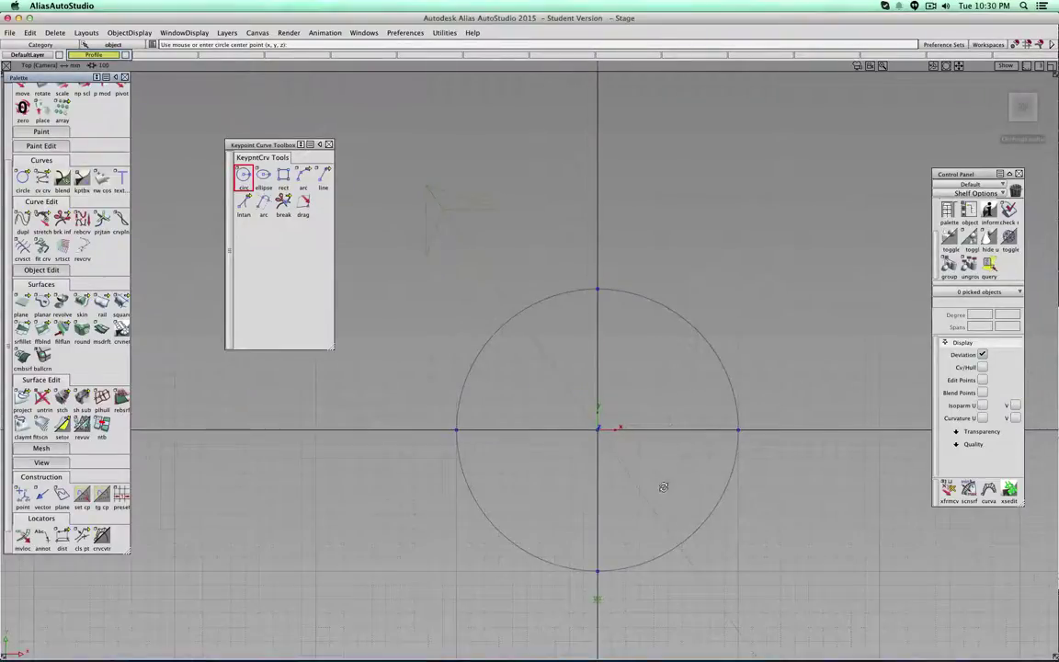
alt+shift+drag(665, 485, 569, 335)
- Pick the circle and set its radius to 30 mm in the Information Window
scroll(45, 136, up, 3)
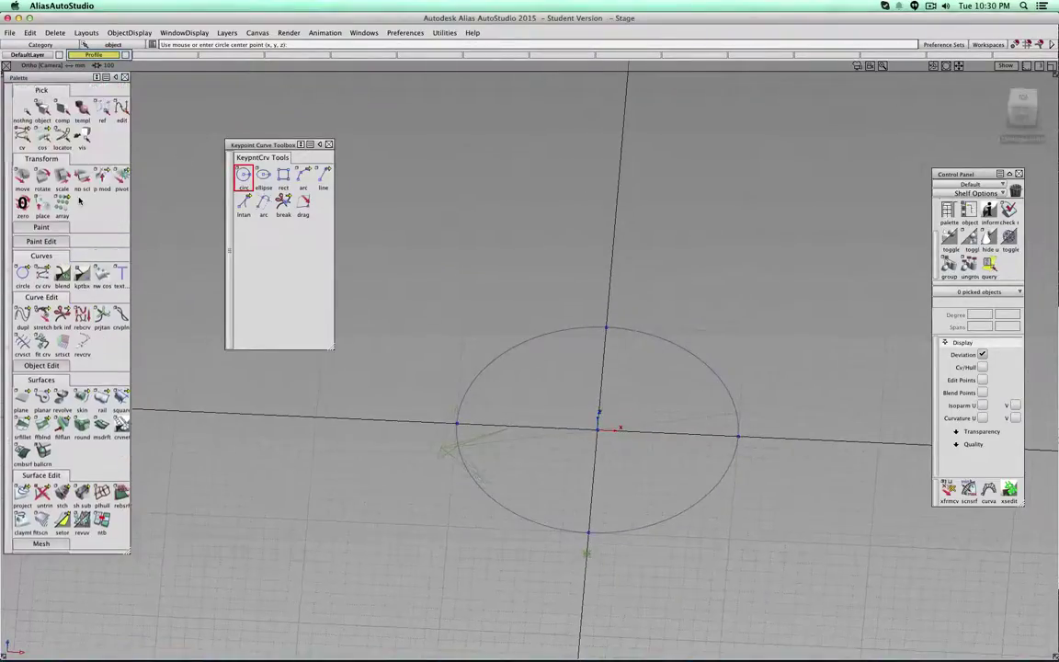
click(41, 111)
click(706, 349)
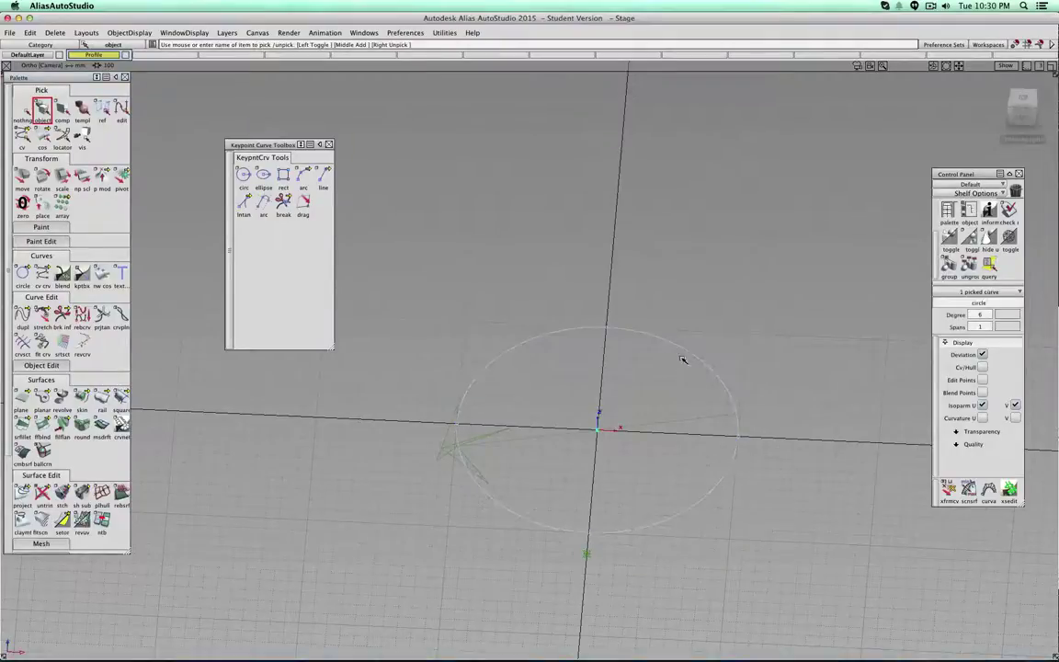
click(364, 32)
mouse_move(380, 88)
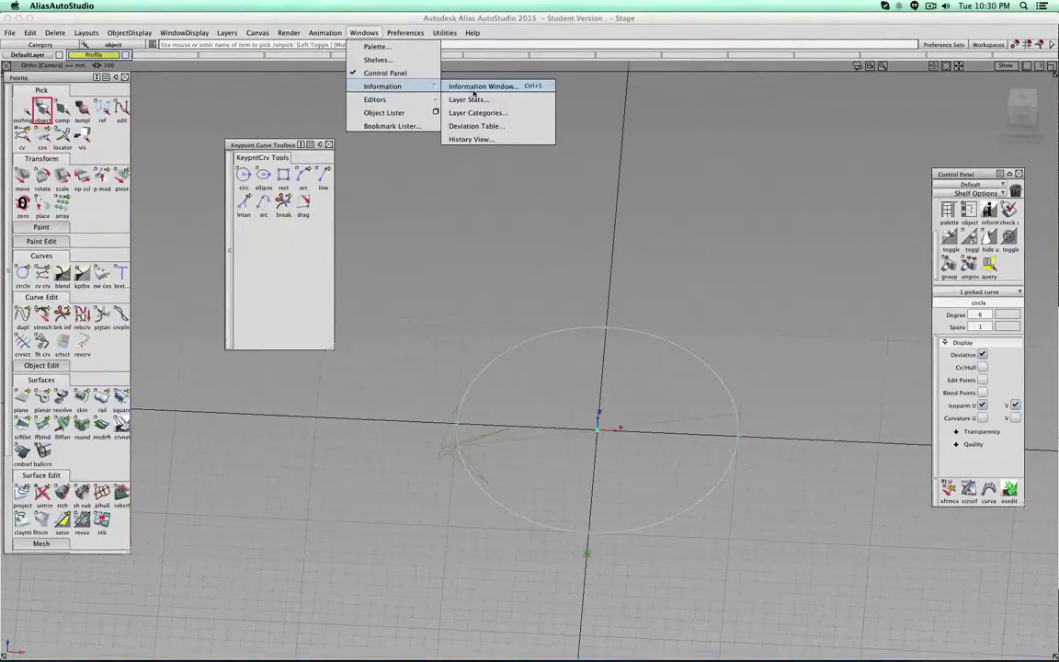
click(475, 86)
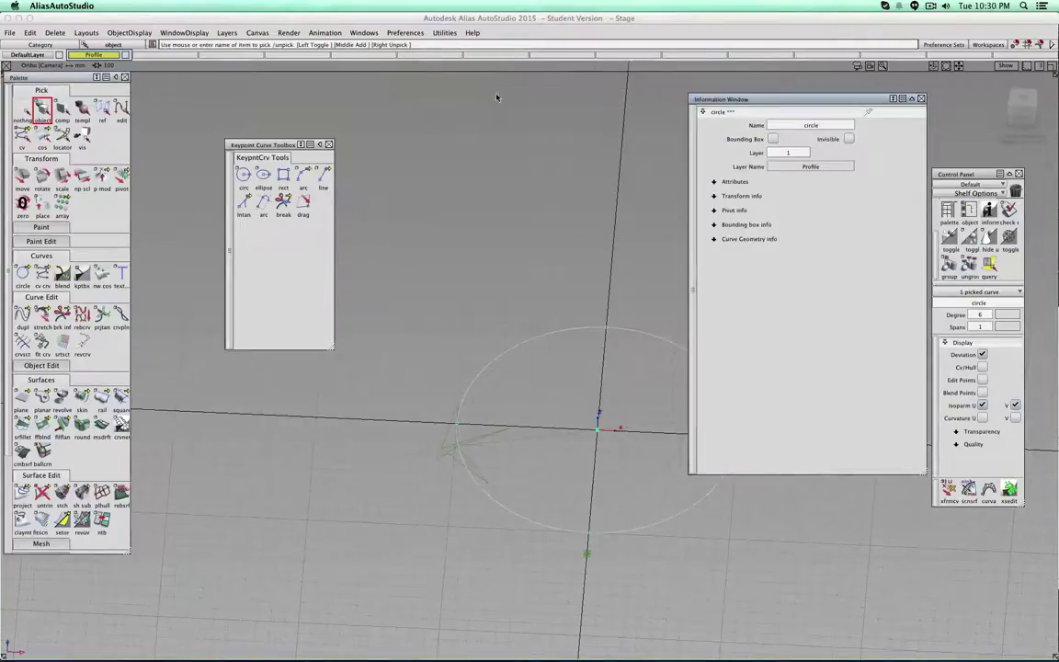
click(735, 182)
click(775, 208)
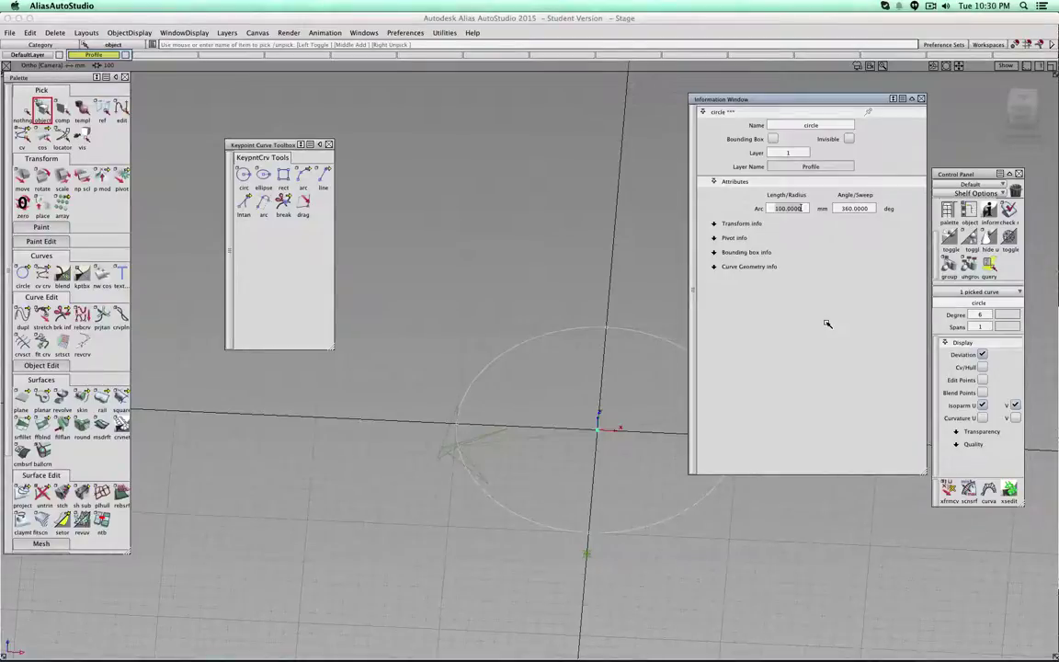
text(30)
key(Return)
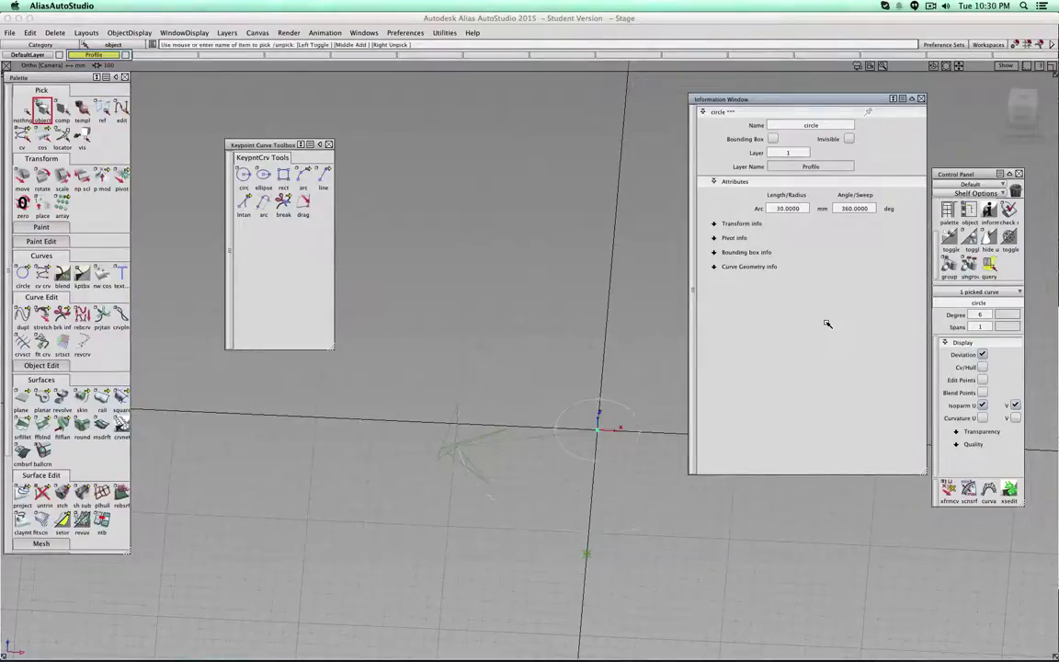
- Copy and paste the circle in place, and activate the Move tool for the copy
alt+shift+middle_drag(659, 530, 542, 474)
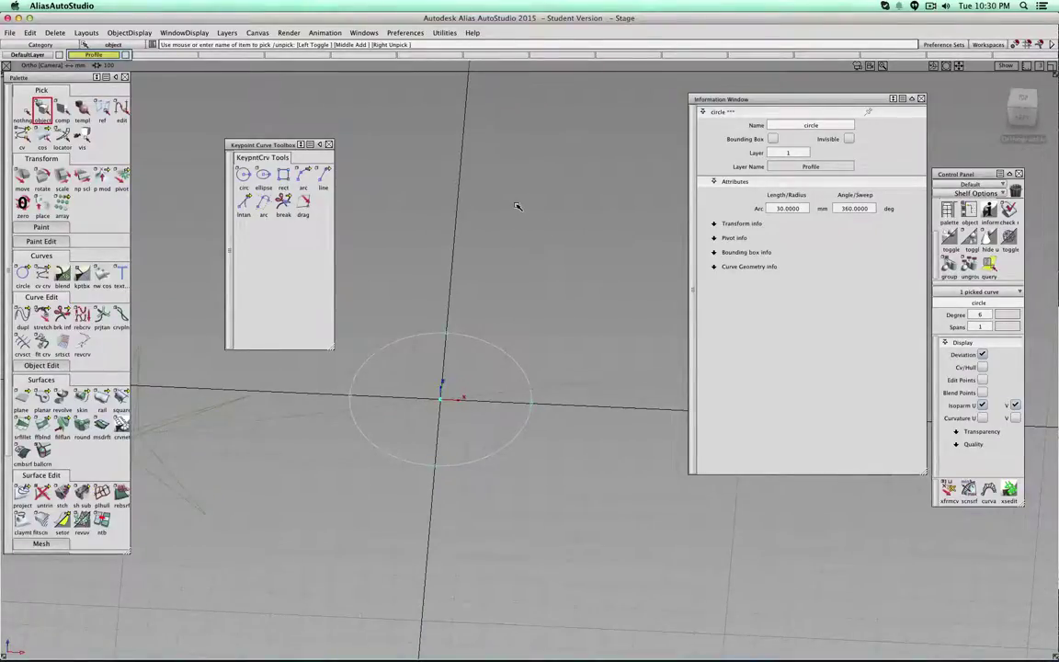
scroll(75, 398, down, 5)
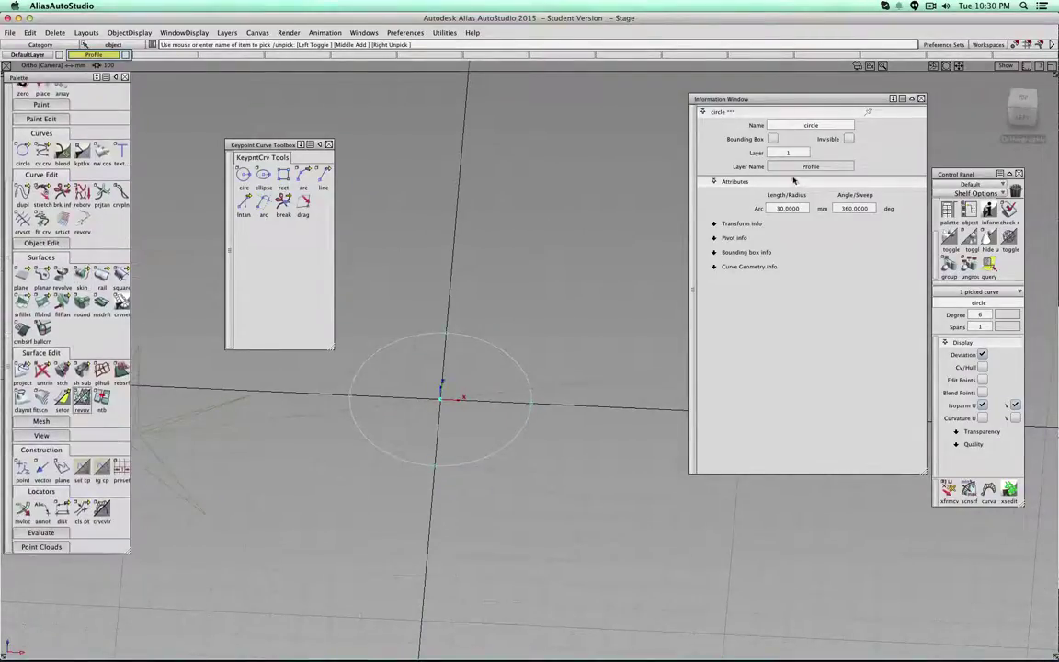
scroll(31, 133, up, 4)
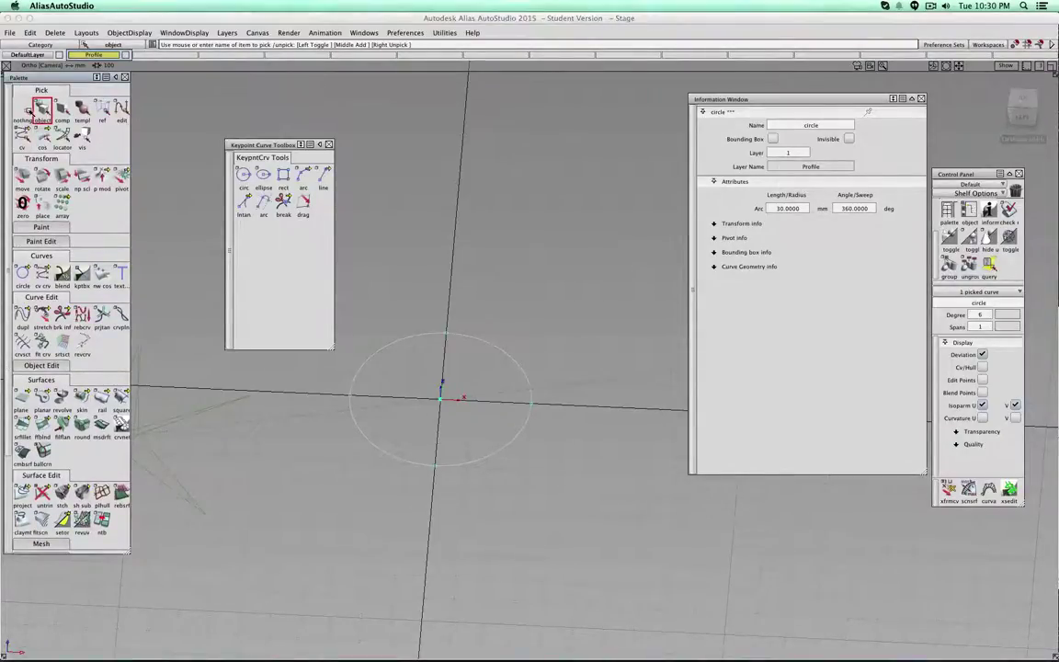
click(23, 108)
click(482, 342)
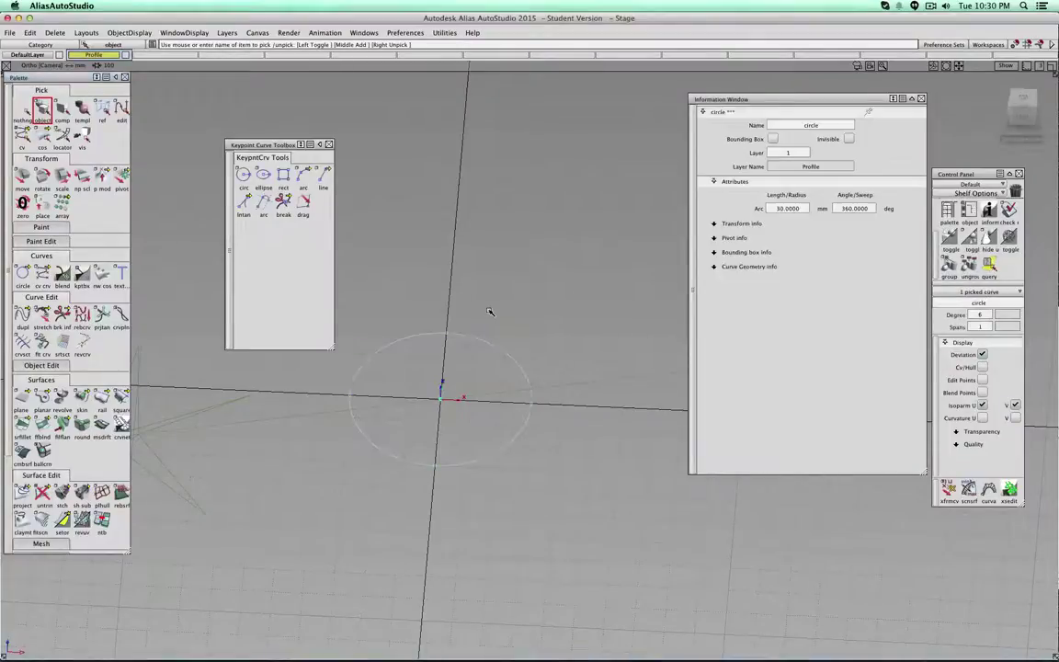
key(super+c)
key(super+v)
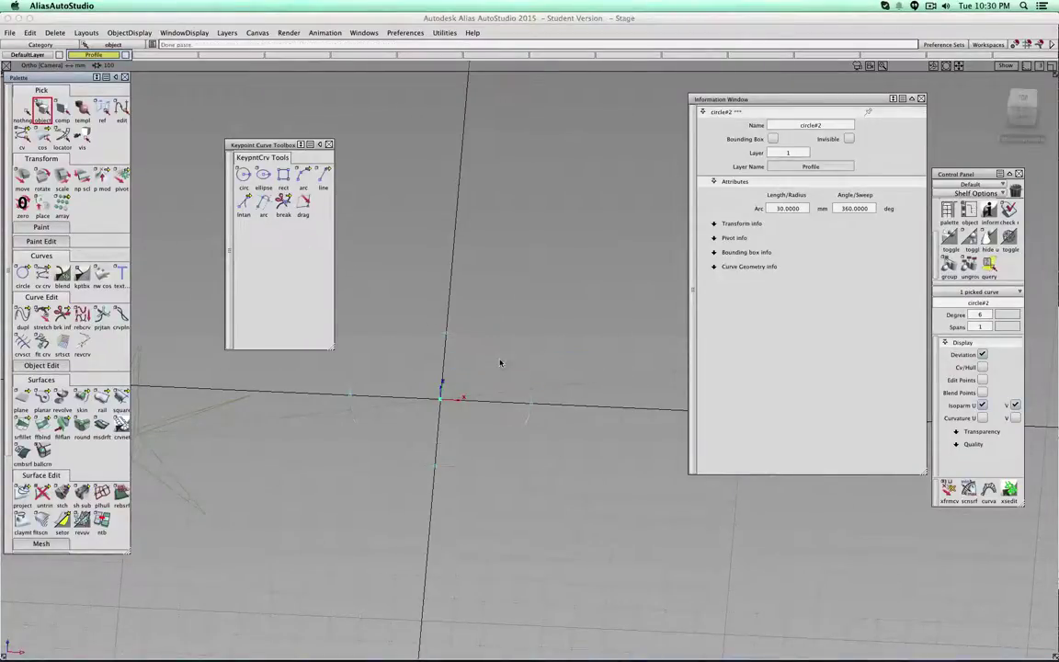
shift+super+drag(501, 371, 560, 279)
click(23, 179)
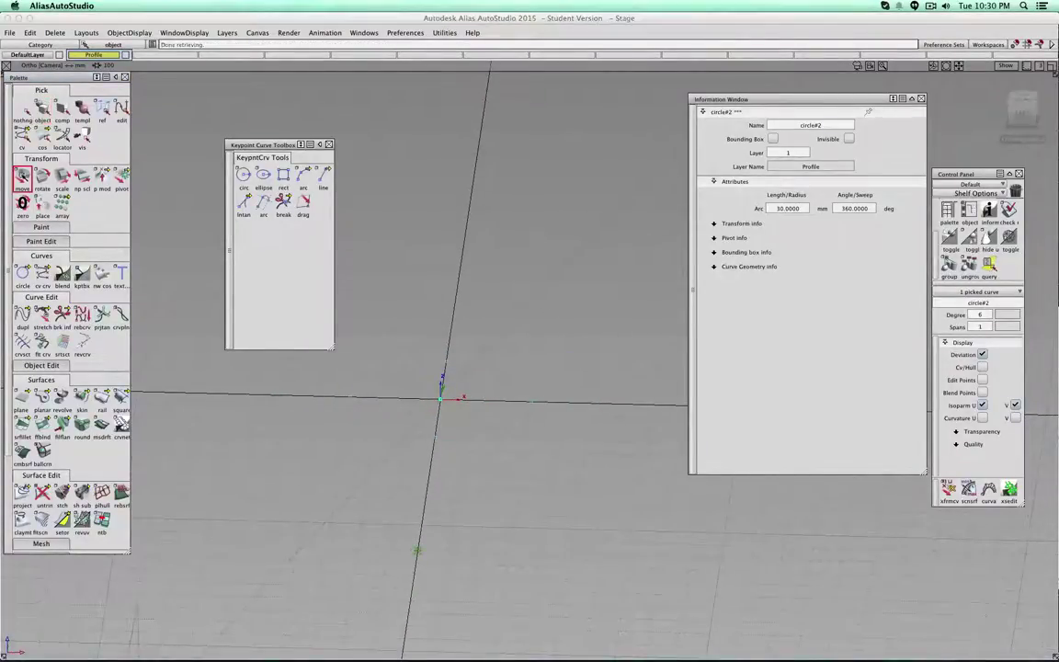
- Try to move the copied circle above the original with a move amount of 45
right_drag(565, 481, 565, 365)
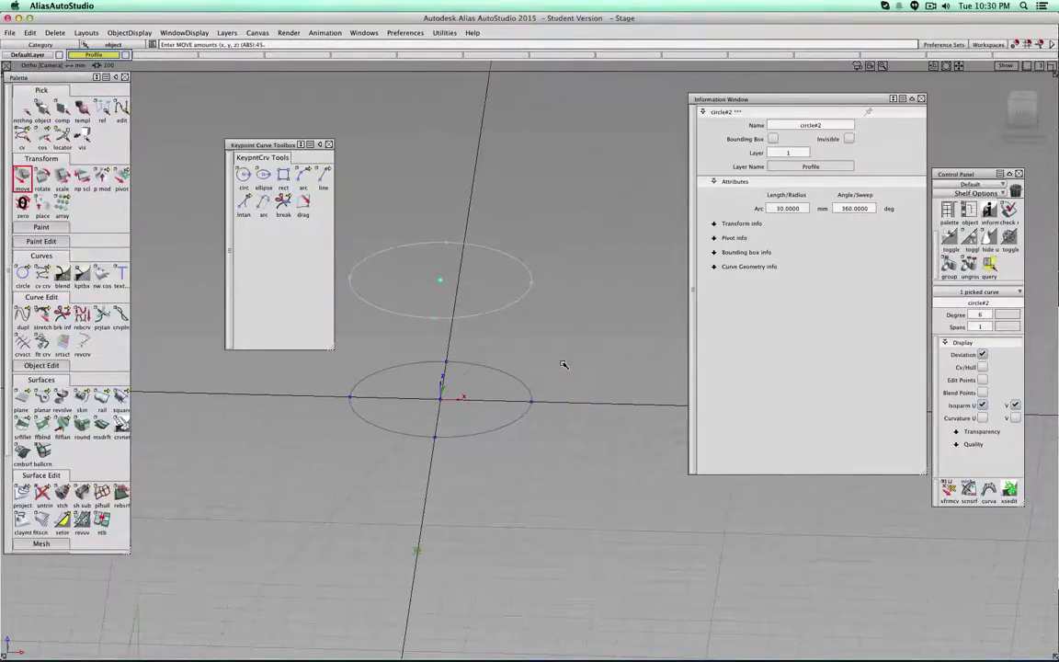
text(45)
key(Return)
key(super+z)
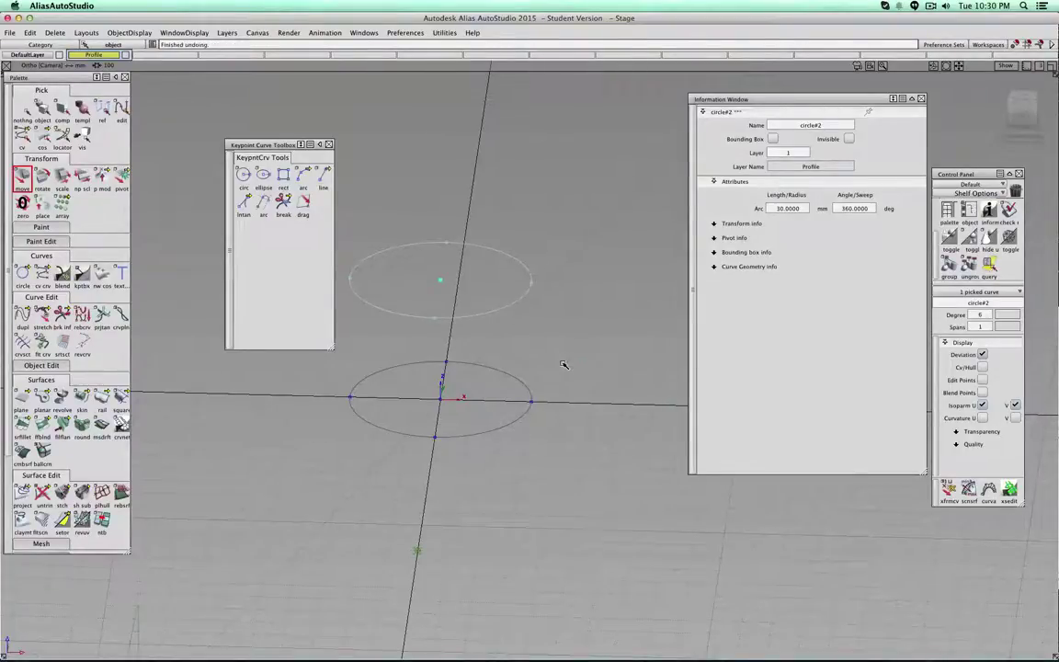
key(super+z)
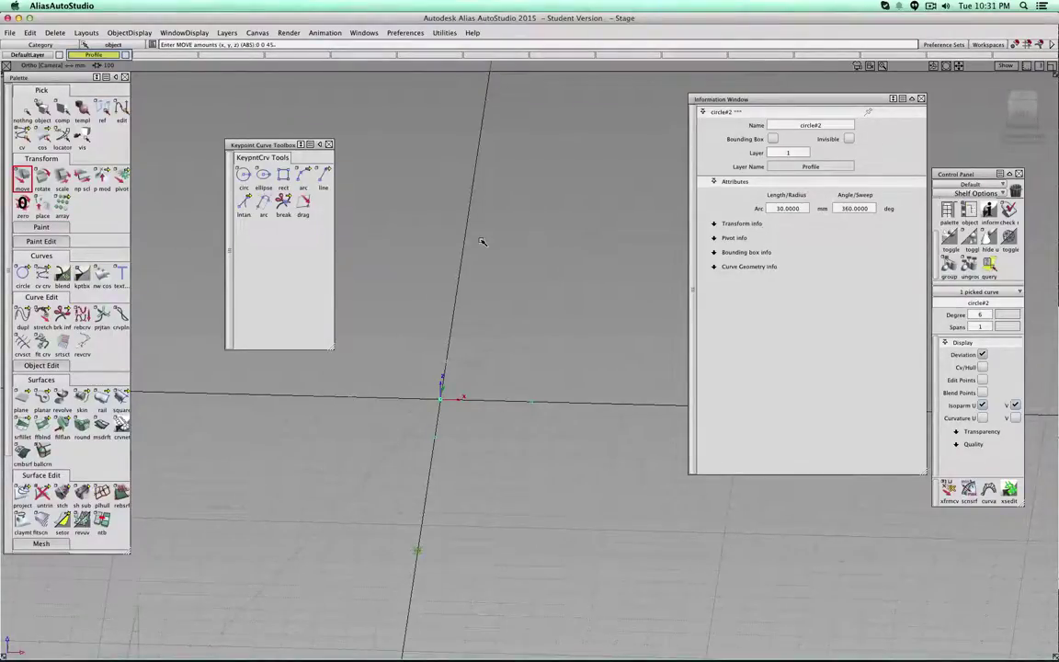
- Move the copied circle to 0 0 45, then reselect it and show its transform information
key(Return)
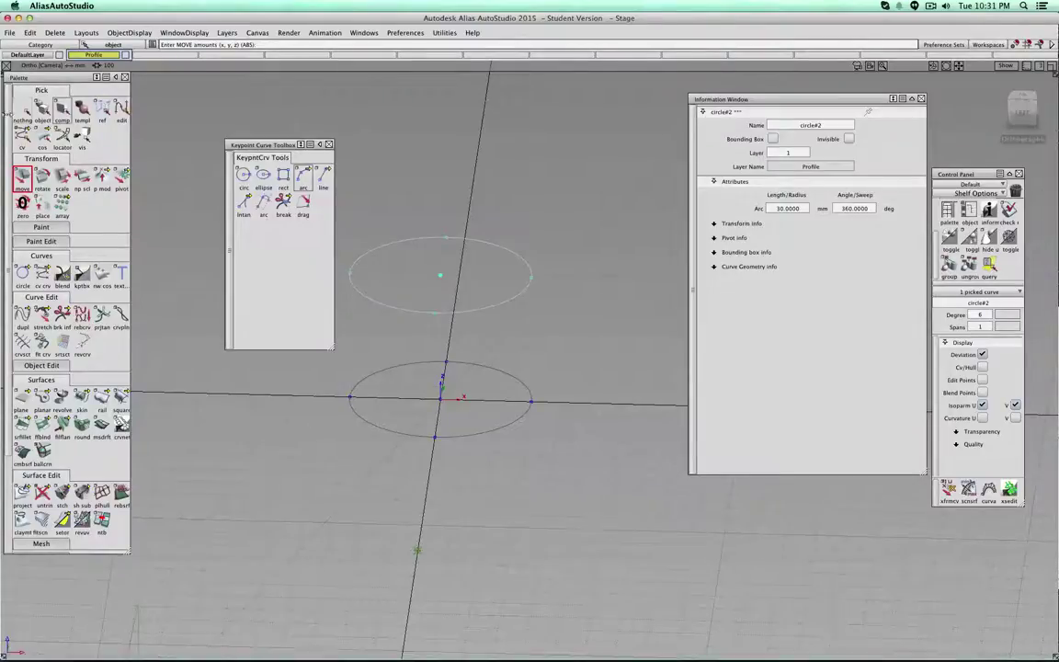
click(43, 108)
click(399, 240)
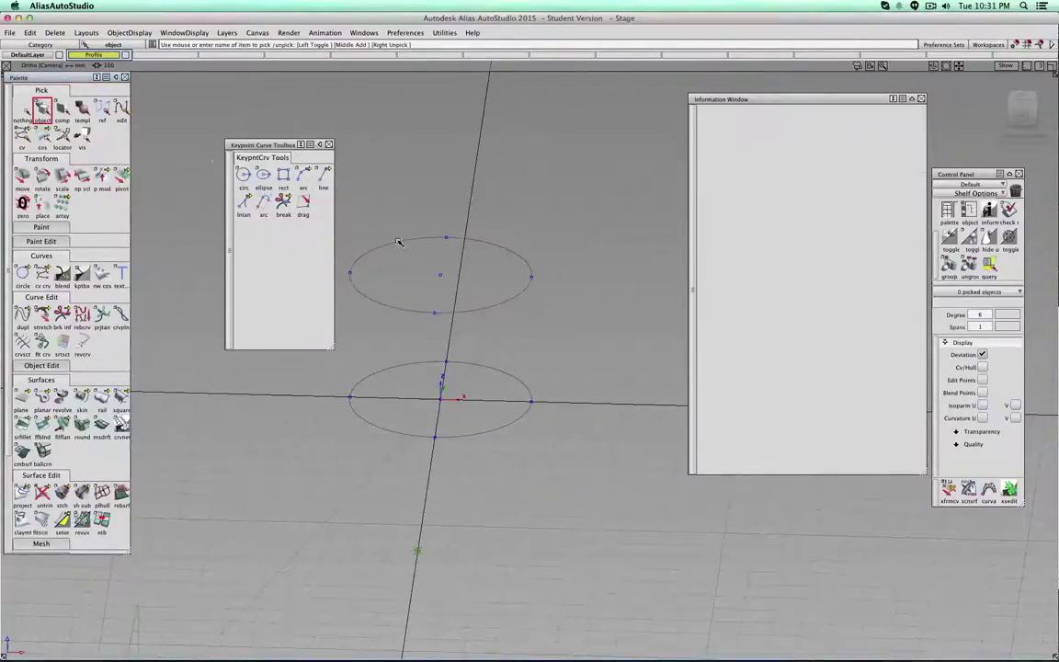
click(399, 241)
click(716, 223)
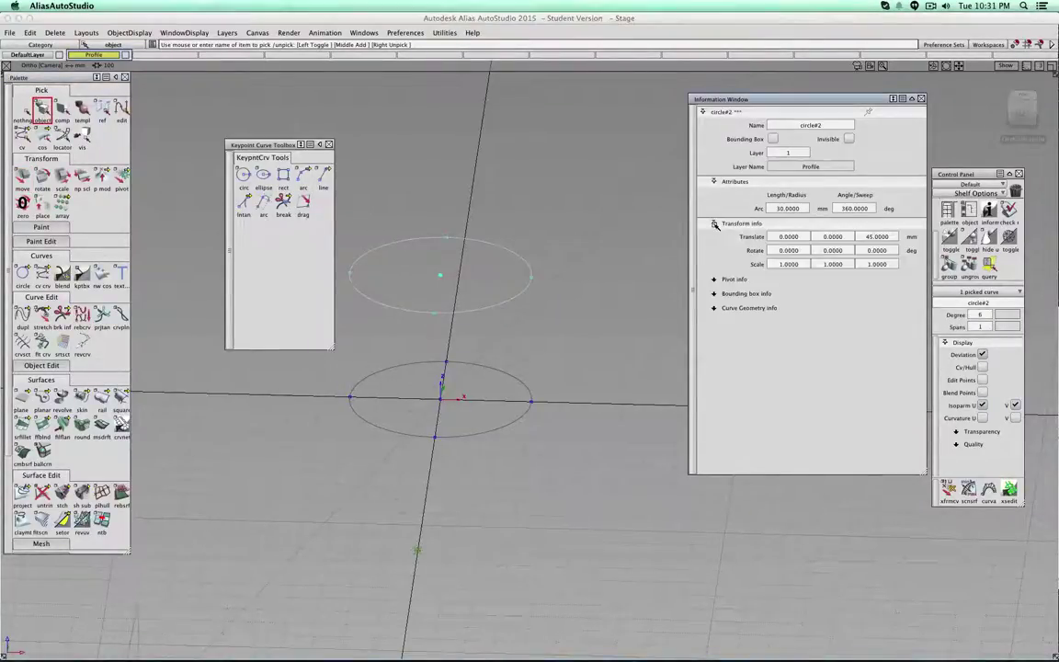
- Clear the selection and set the Profile layer's state to Reference
double_click(868, 237)
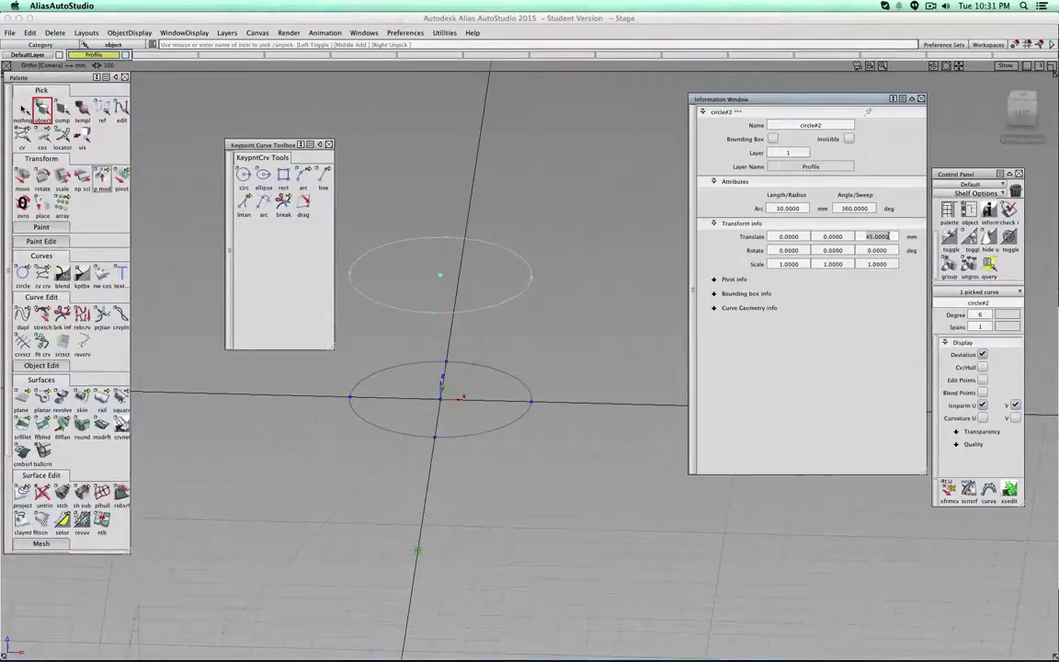
click(24, 109)
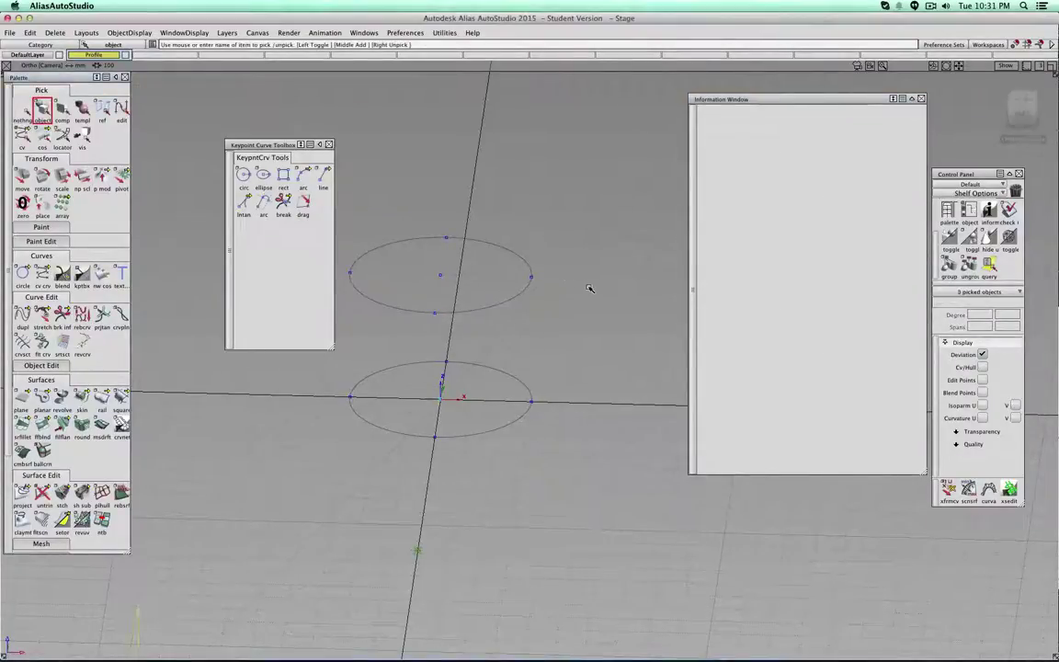
key(super+z)
key(super+z)
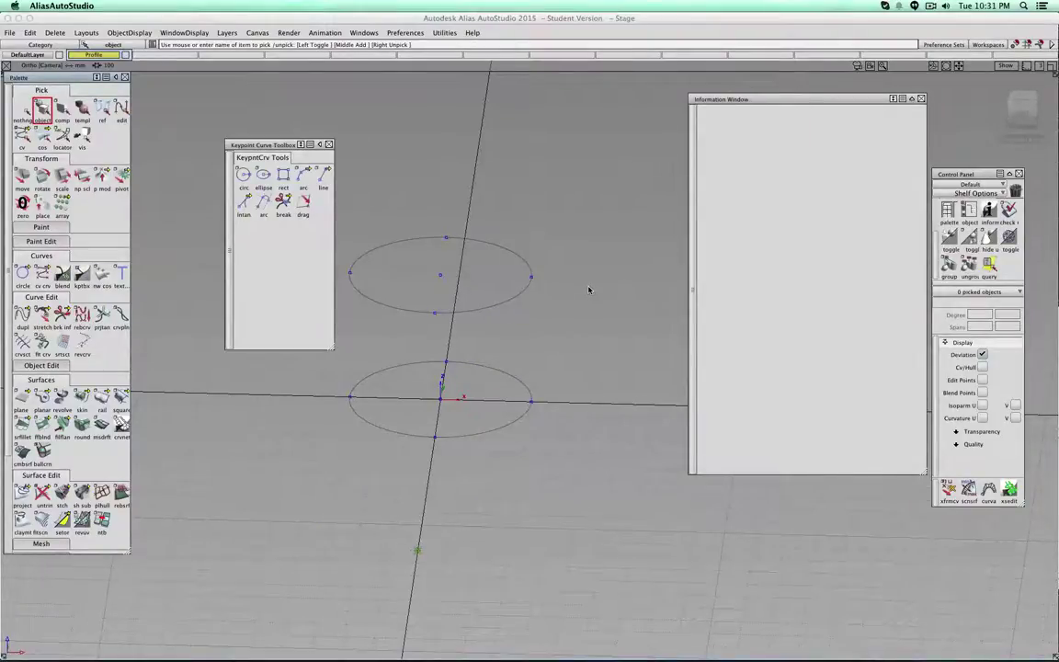
right_click(90, 54)
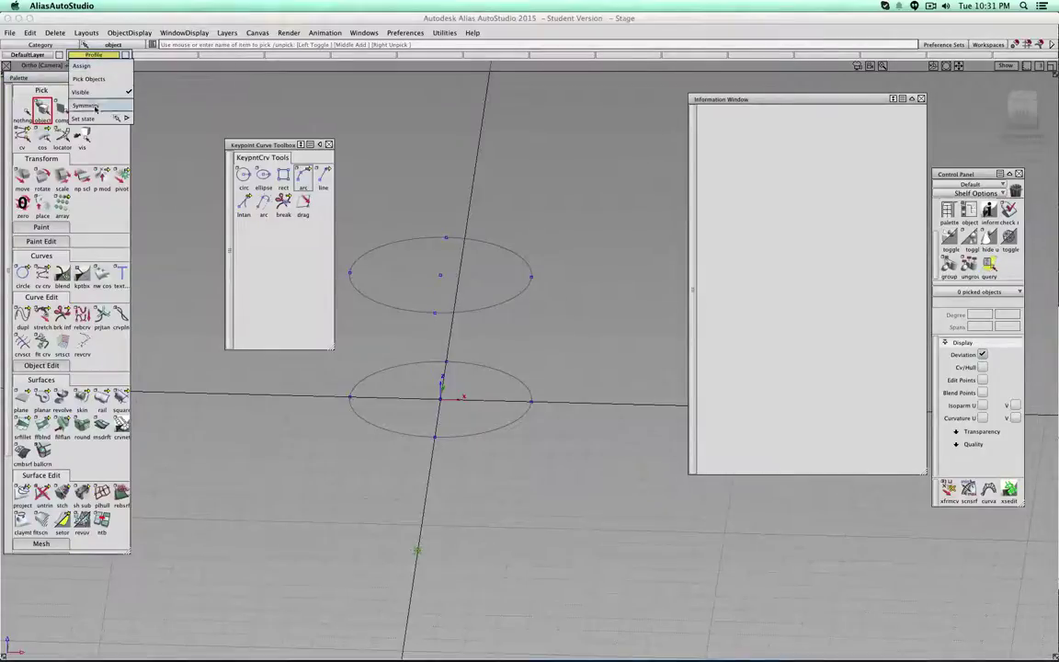
mouse_move(106, 119)
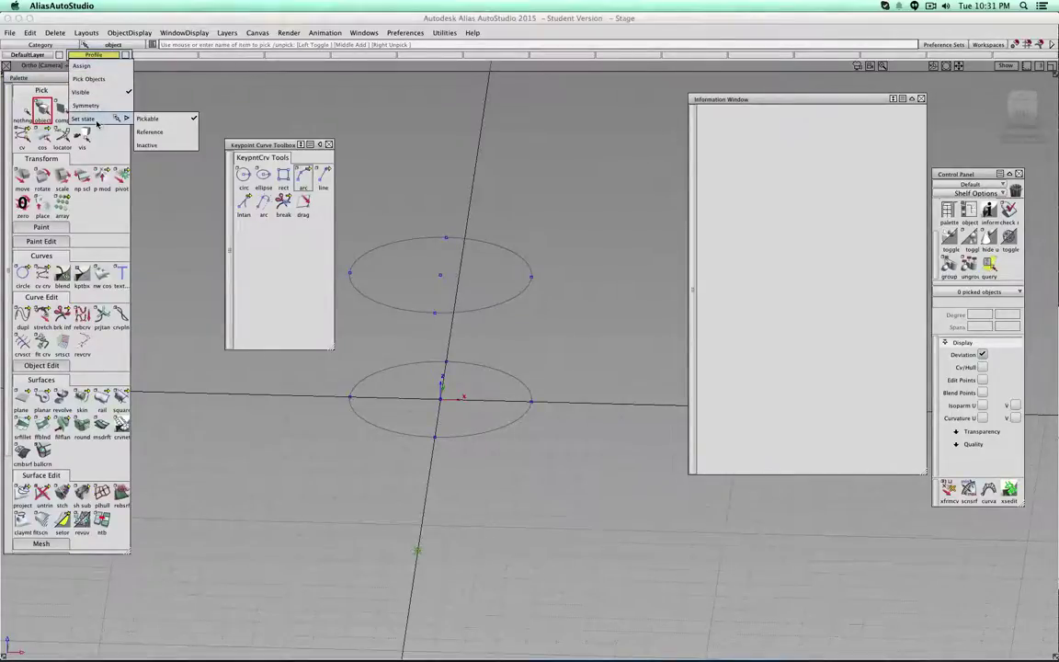
click(166, 133)
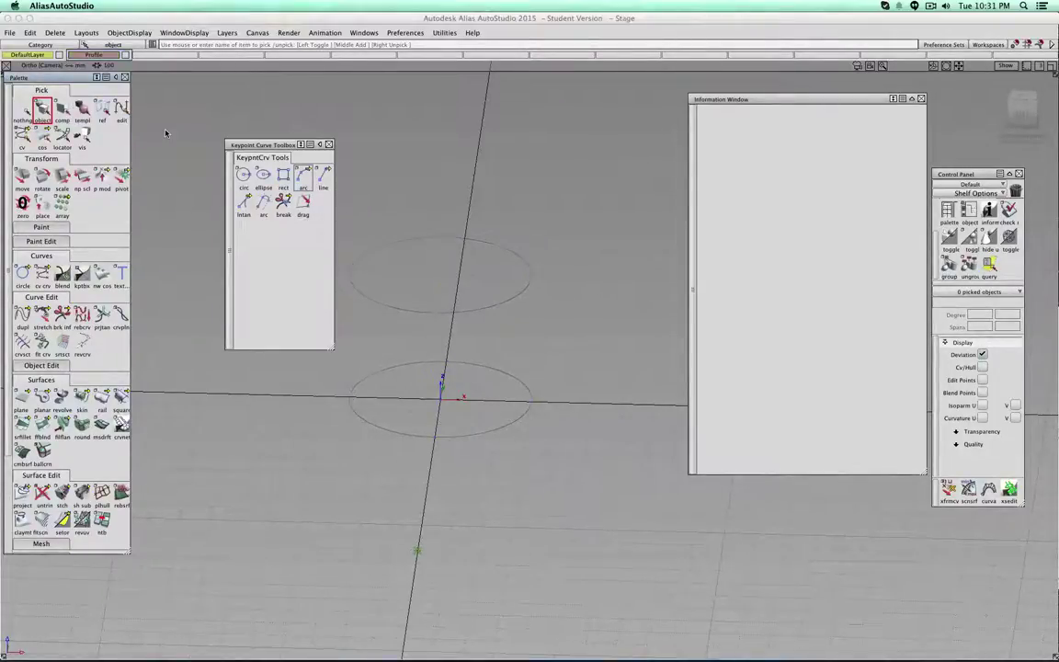
- Close the Keypoint Curve Toolbox and draw a degree 3 edit point curve from the upper circle's edge down to the base circle's edge
drag(45, 277, 83, 273)
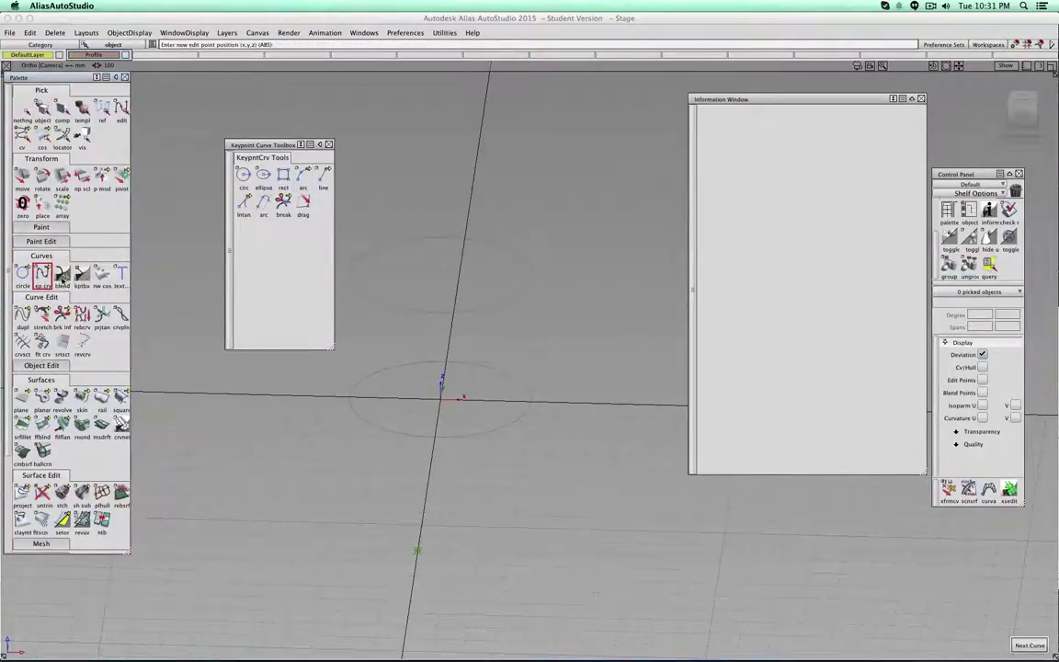
double_click(43, 273)
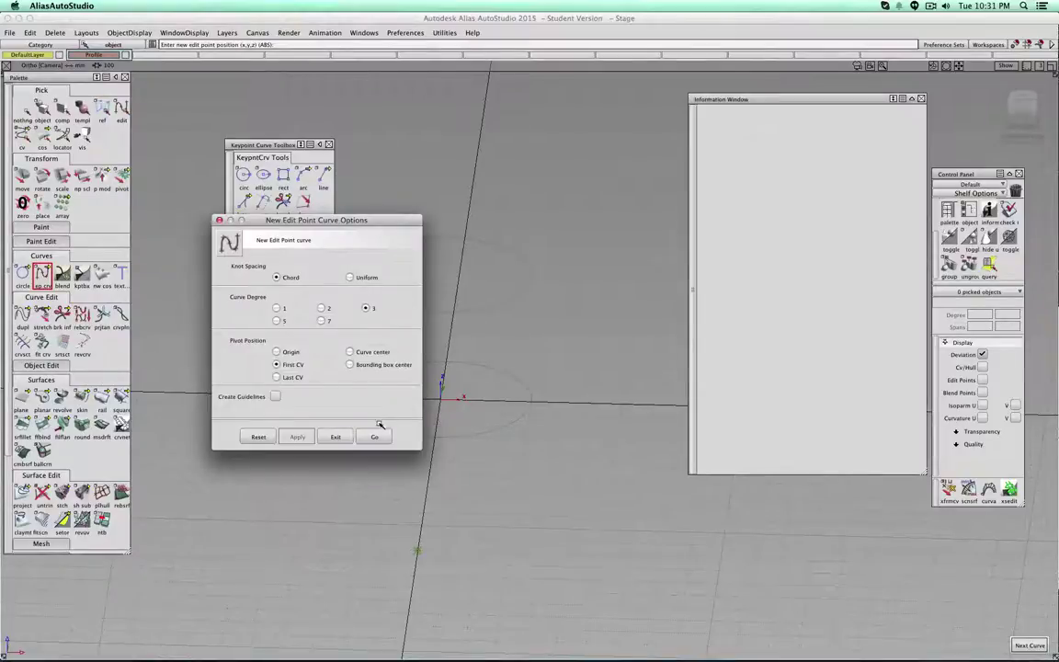
click(374, 437)
click(329, 144)
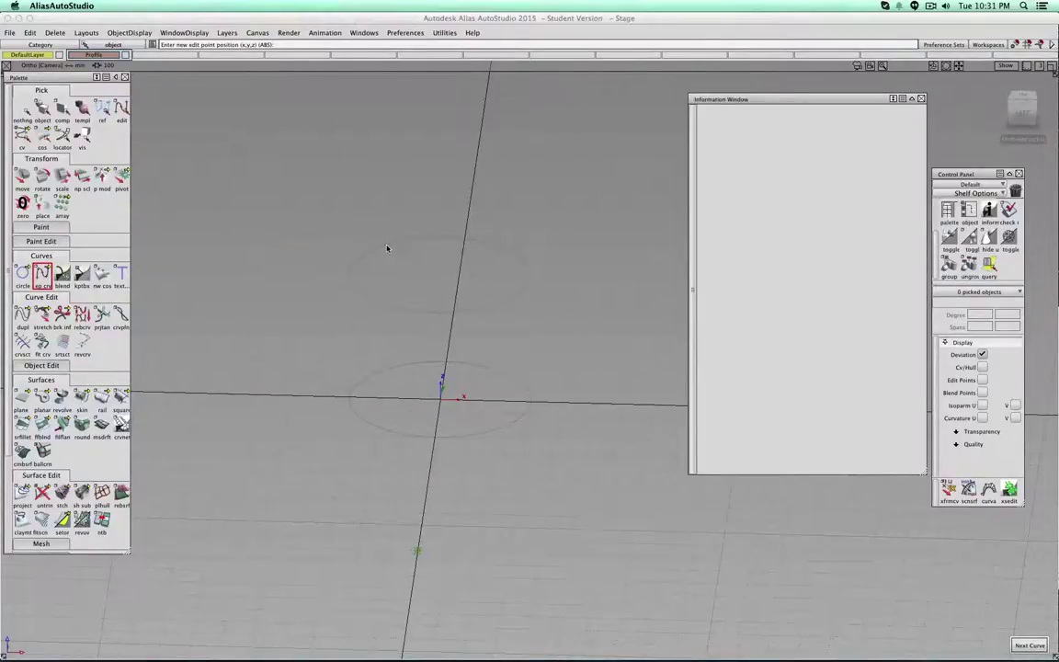
click(358, 245)
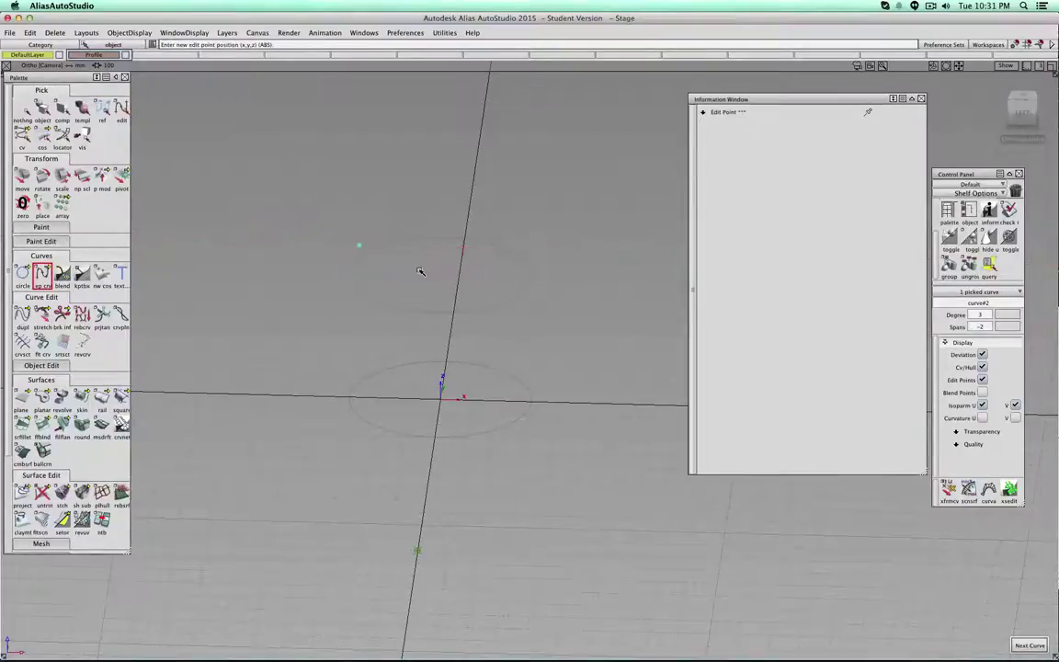
key(super+z)
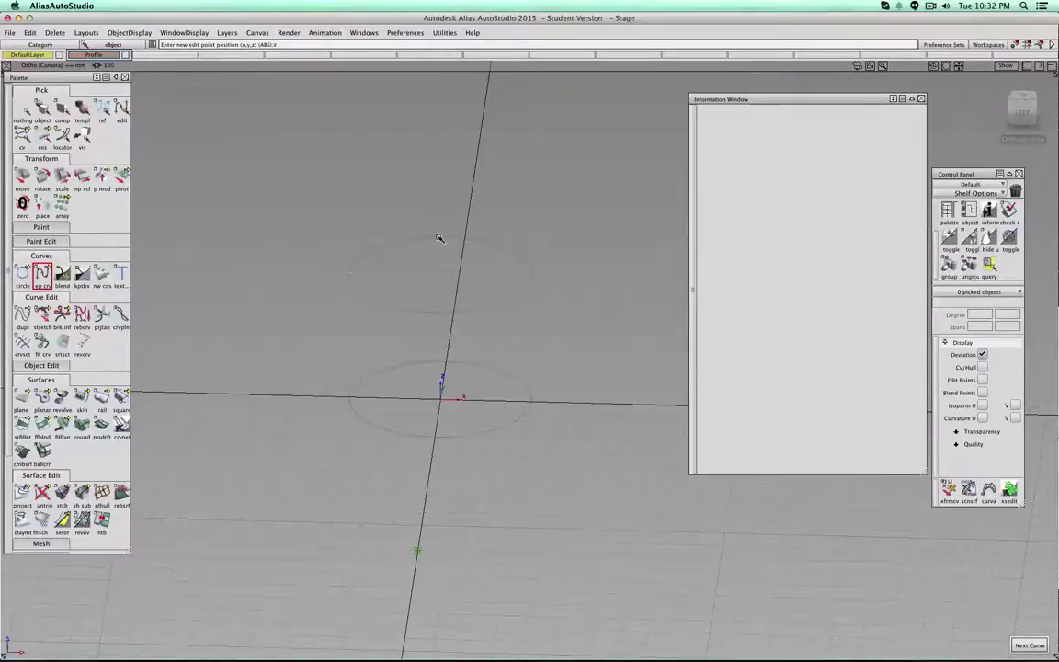
click(439, 275)
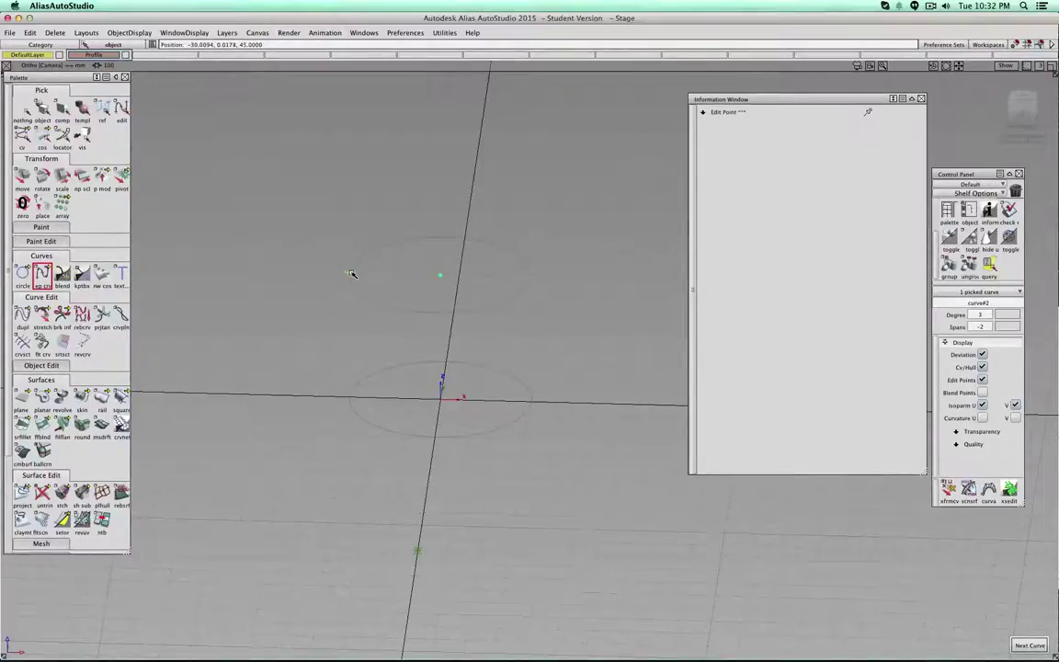
drag(350, 272, 349, 273)
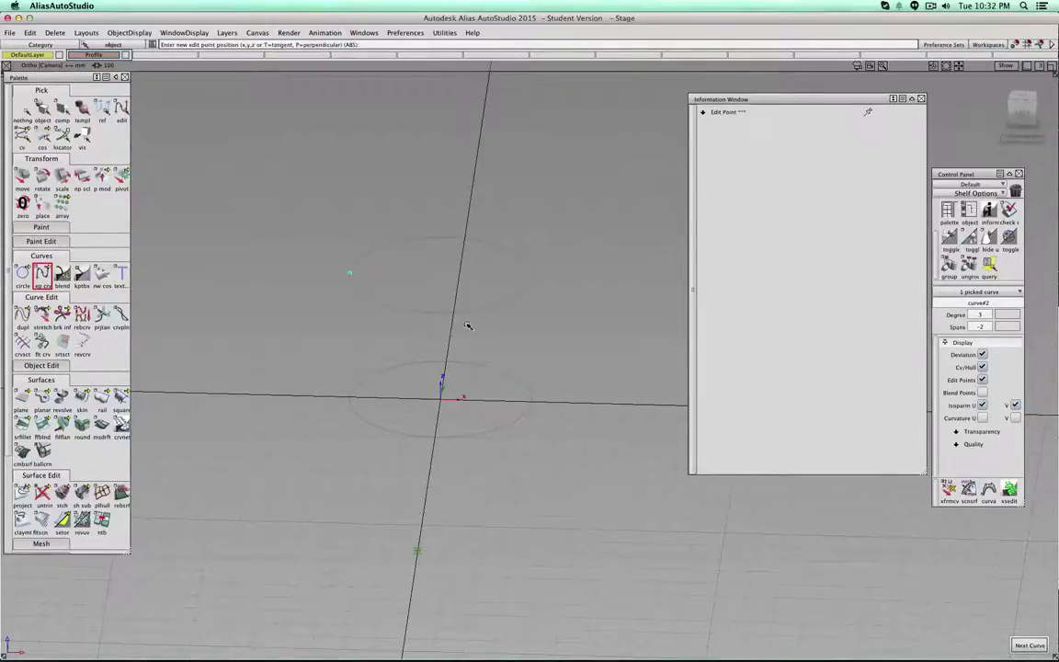
drag(435, 363, 351, 397)
- Pick the lowest CV of the side curve and move it inward along X toward the bottle's axis
click(41, 110)
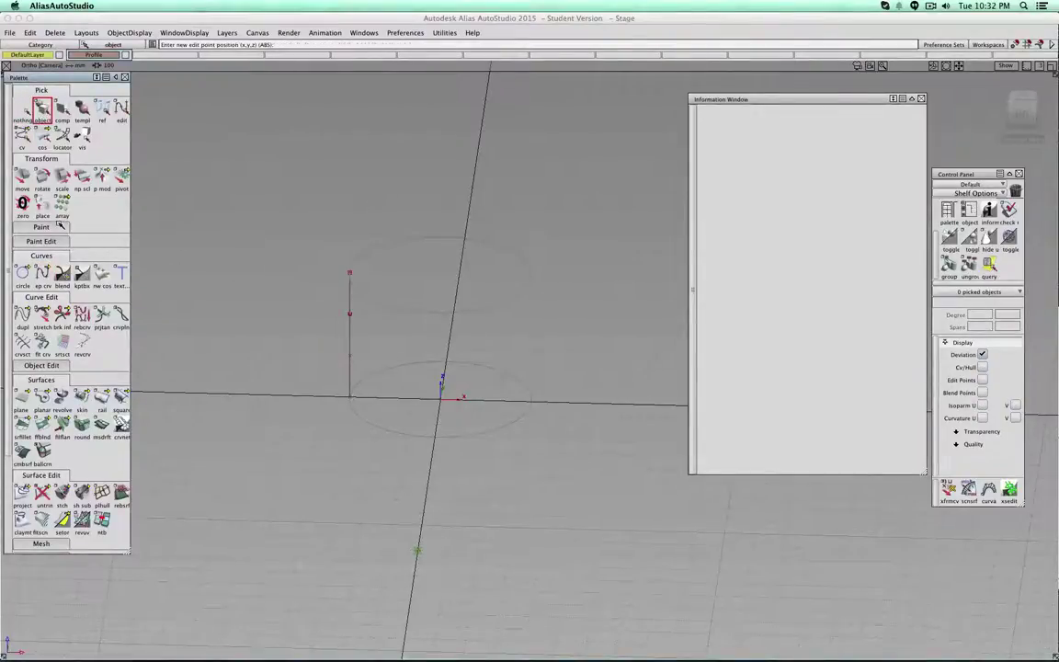
click(22, 135)
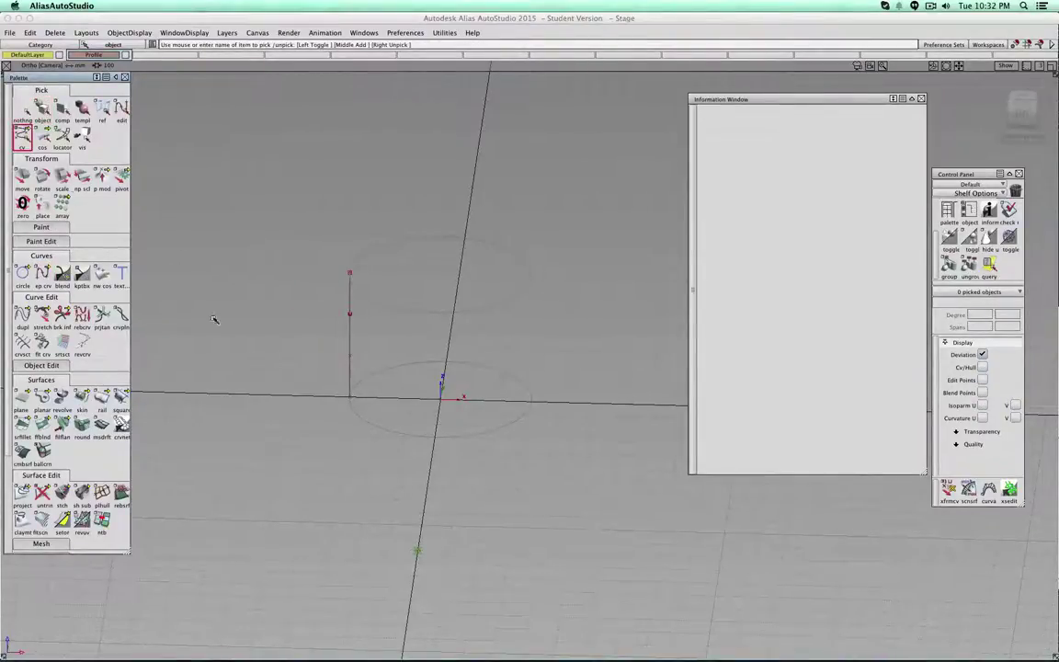
drag(317, 381, 358, 411)
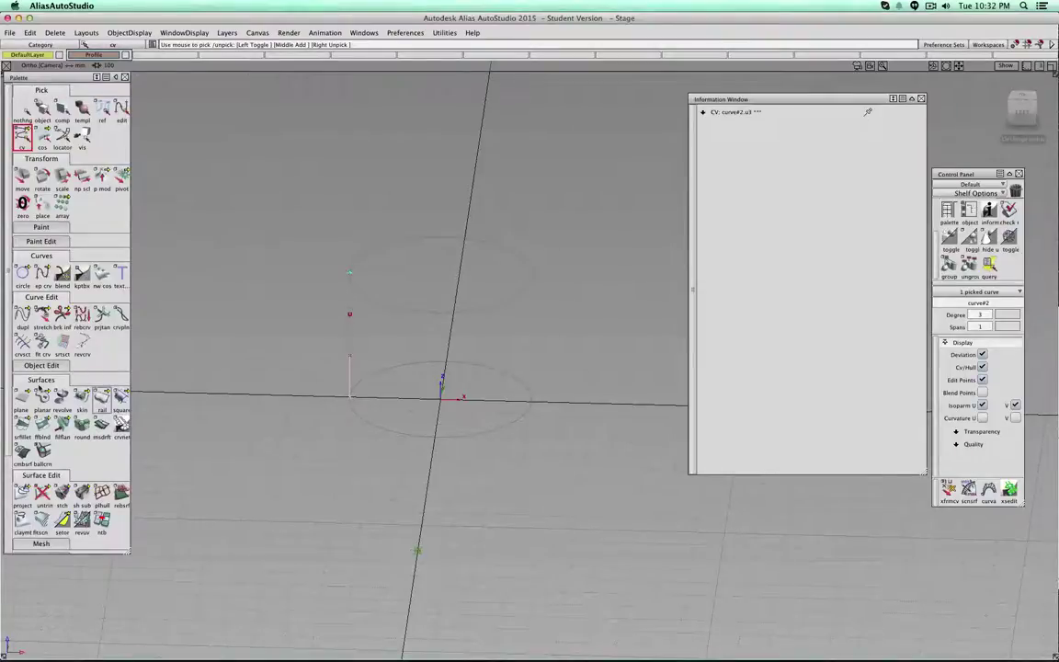
click(22, 175)
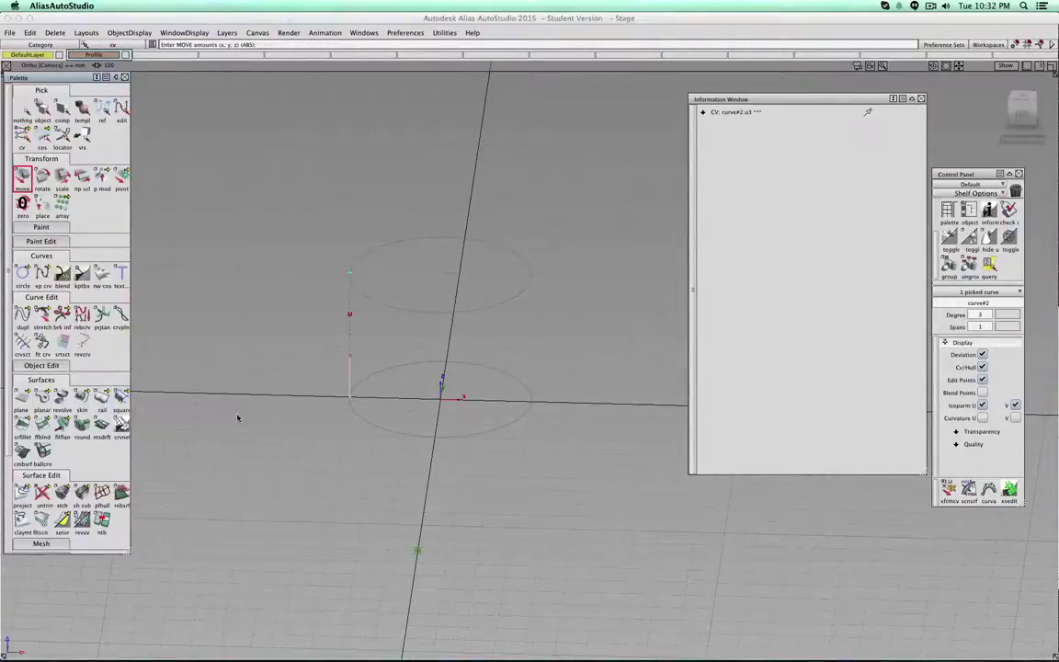
drag(268, 432, 289, 432)
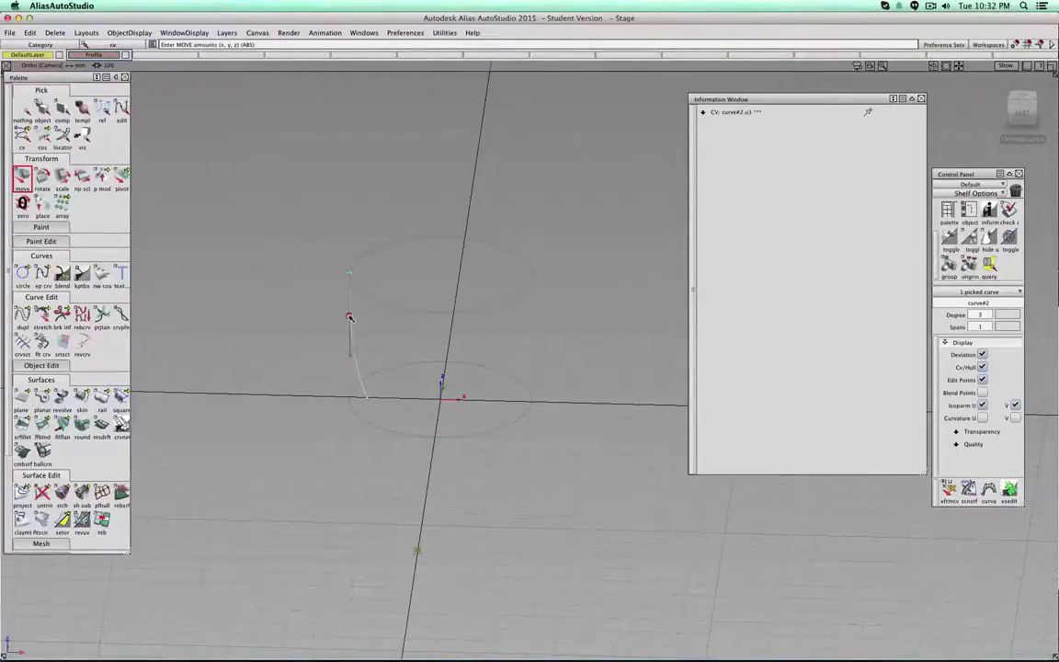
- Move the side curve's second CV from the top straight down, and clear the selection
click(349, 315)
right_drag(289, 237, 289, 268)
click(22, 109)
click(42, 108)
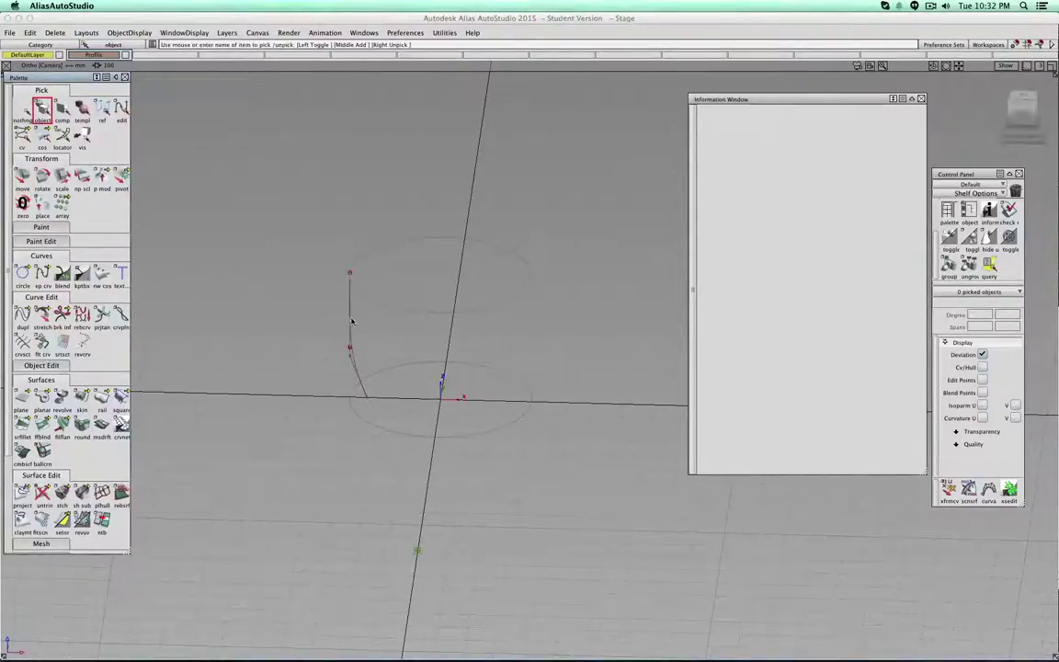
- Pick the side curve and check where its pivot point lies, and clear the selection
click(348, 329)
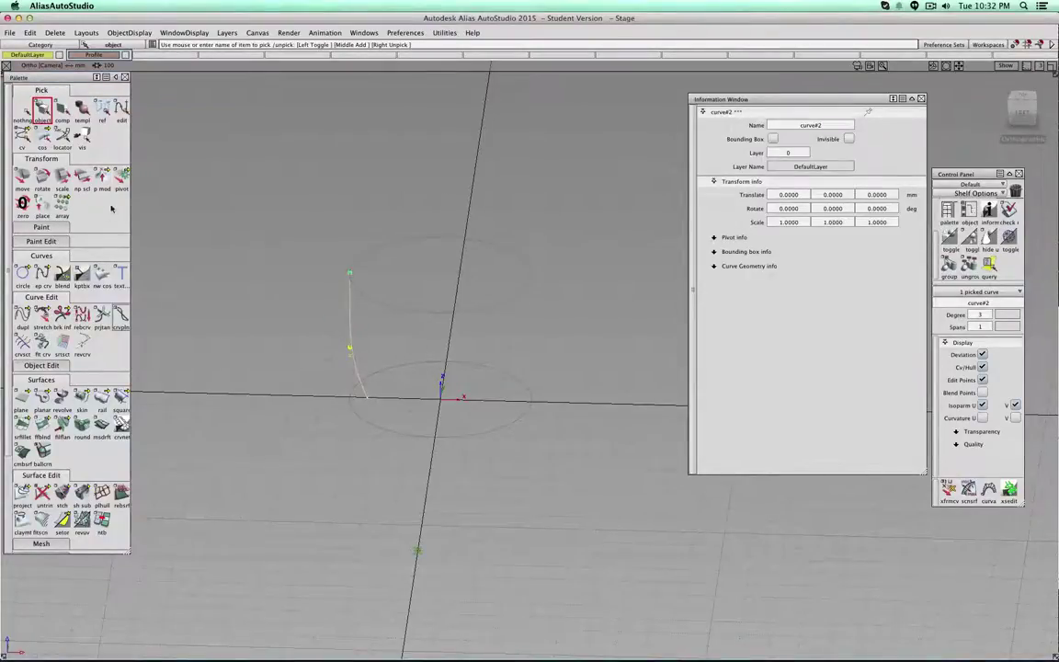
click(121, 177)
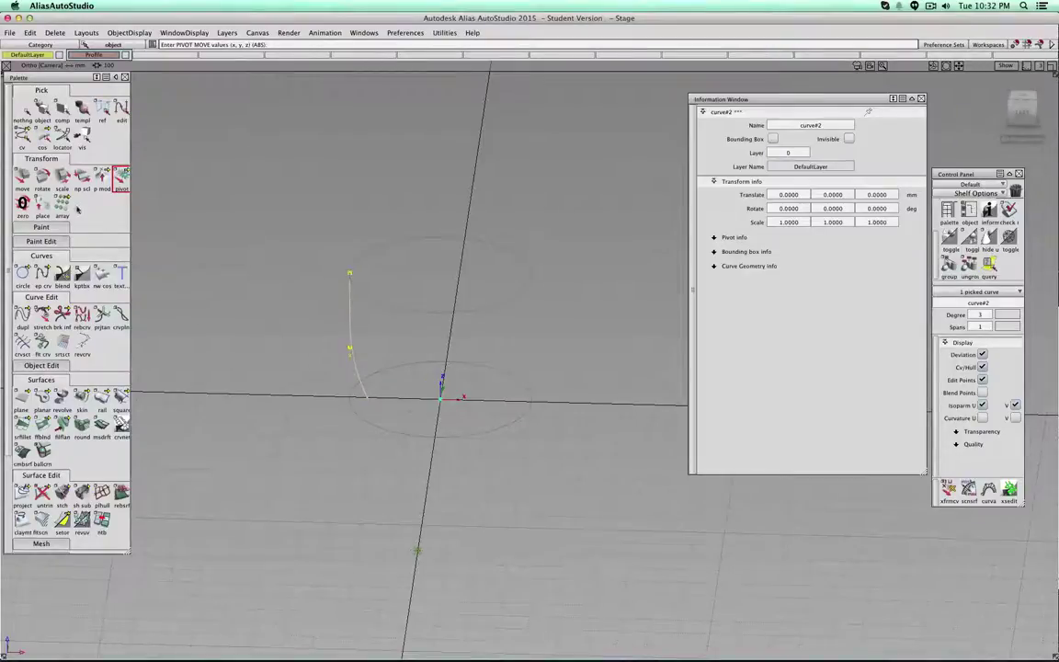
click(22, 109)
click(42, 110)
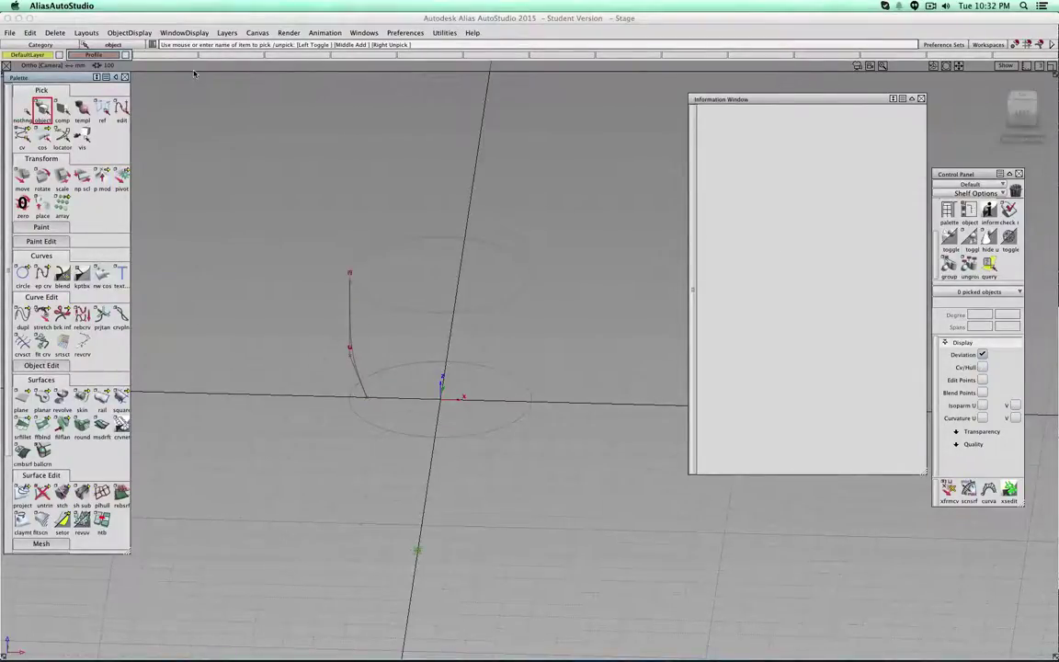
- Create a new layer and name it Curves
click(226, 32)
click(227, 46)
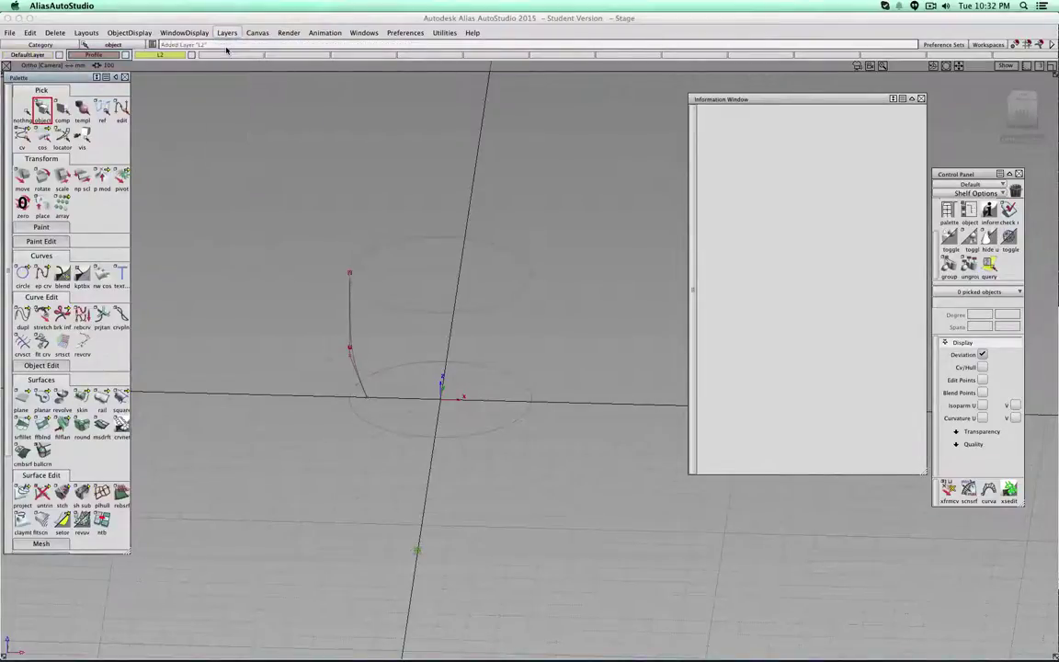
double_click(172, 56)
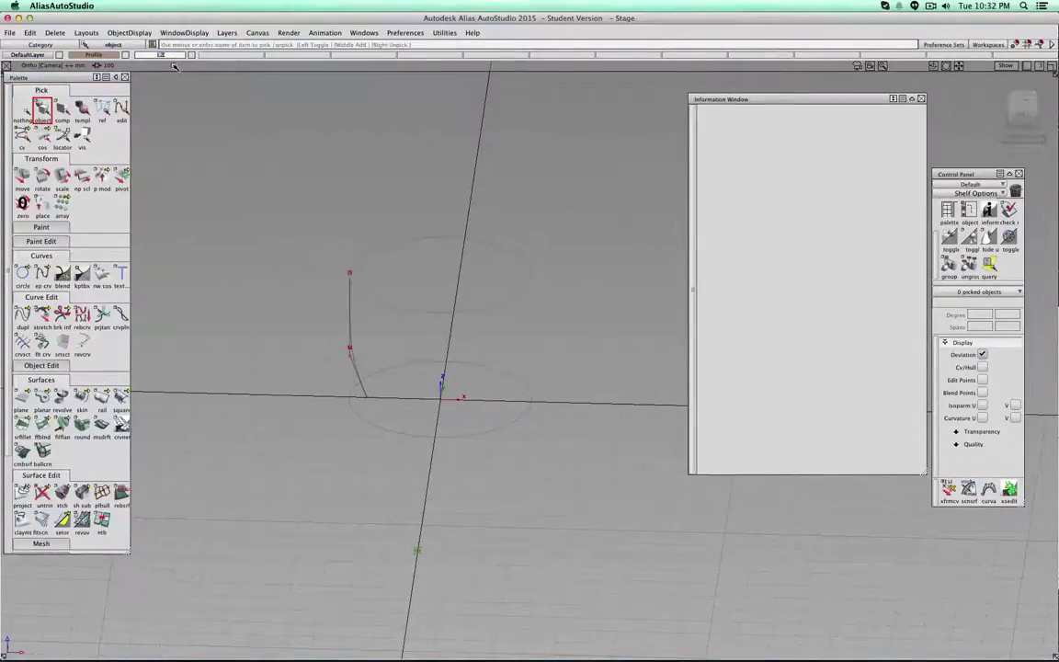
text(rves)
key(Return)
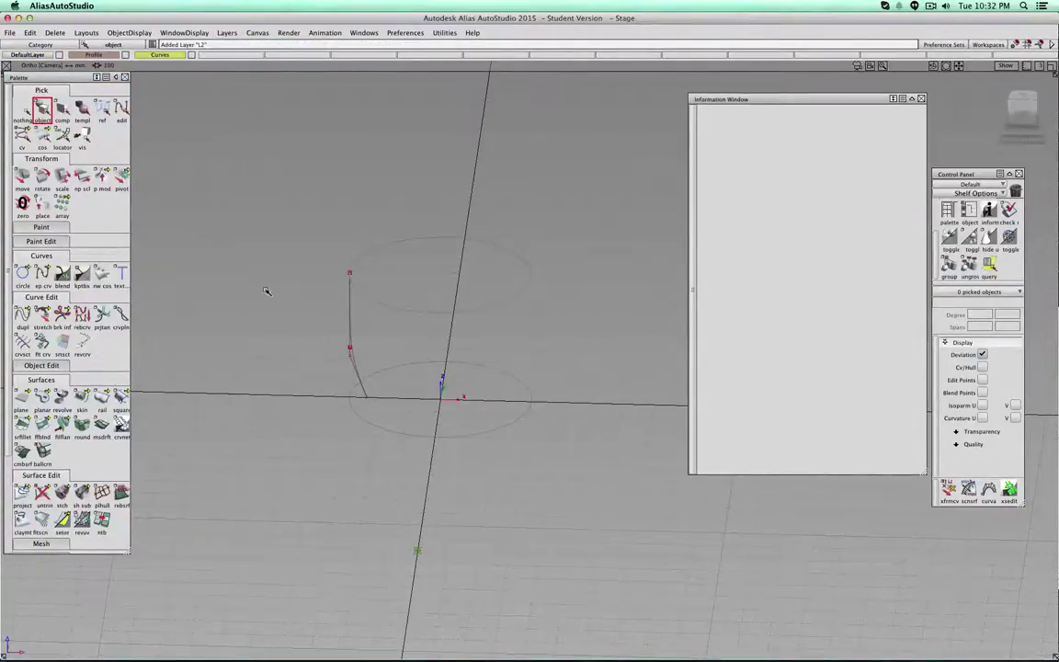
- Pick the side curve and assign it to the Curves layer
drag(276, 306, 361, 356)
right_click(160, 54)
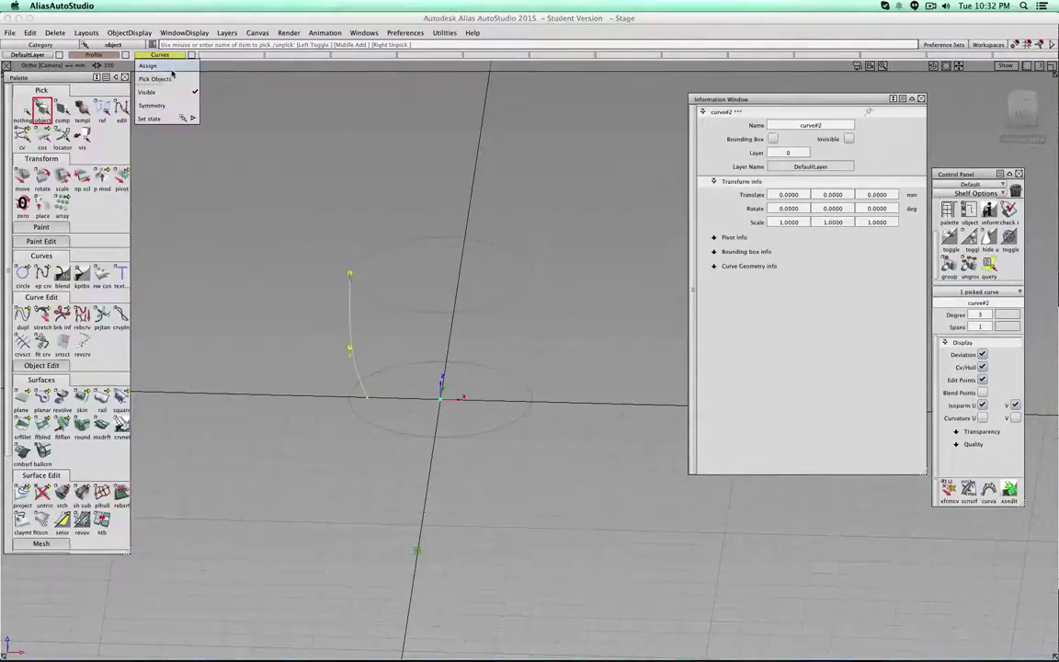
click(168, 66)
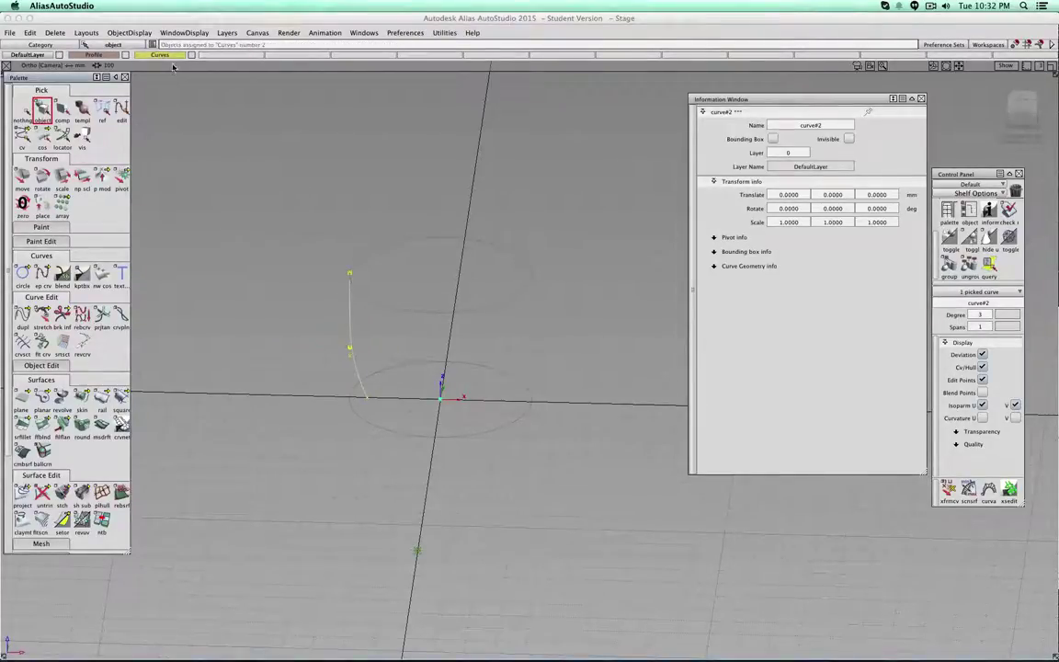
- Create another layer and name it Revolve
click(225, 34)
click(232, 56)
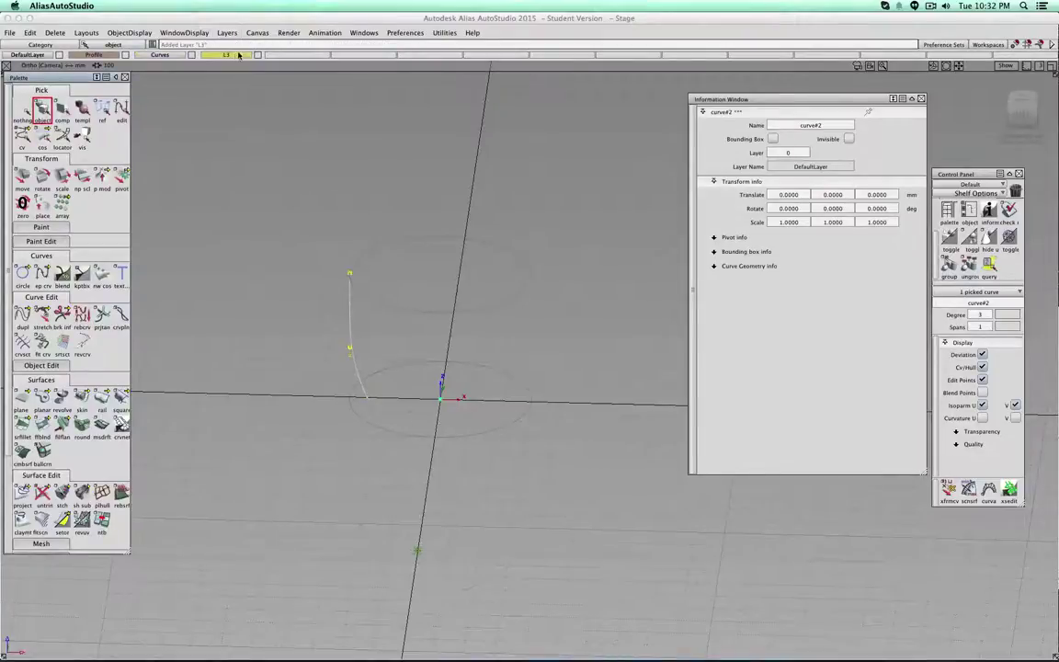
double_click(239, 56)
text(Ra)
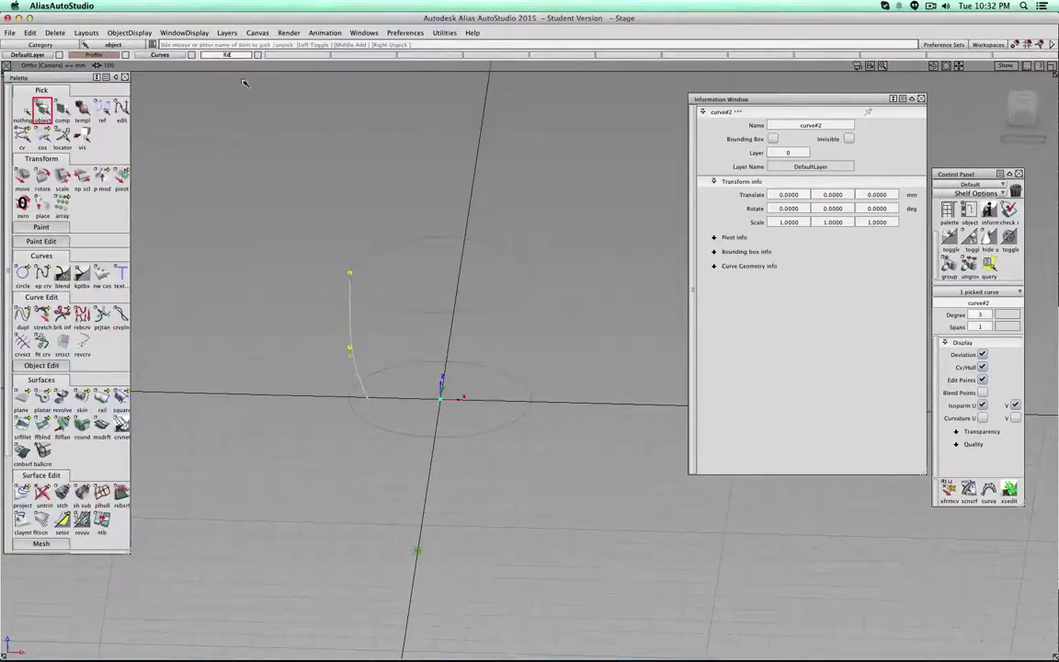
key(Return)
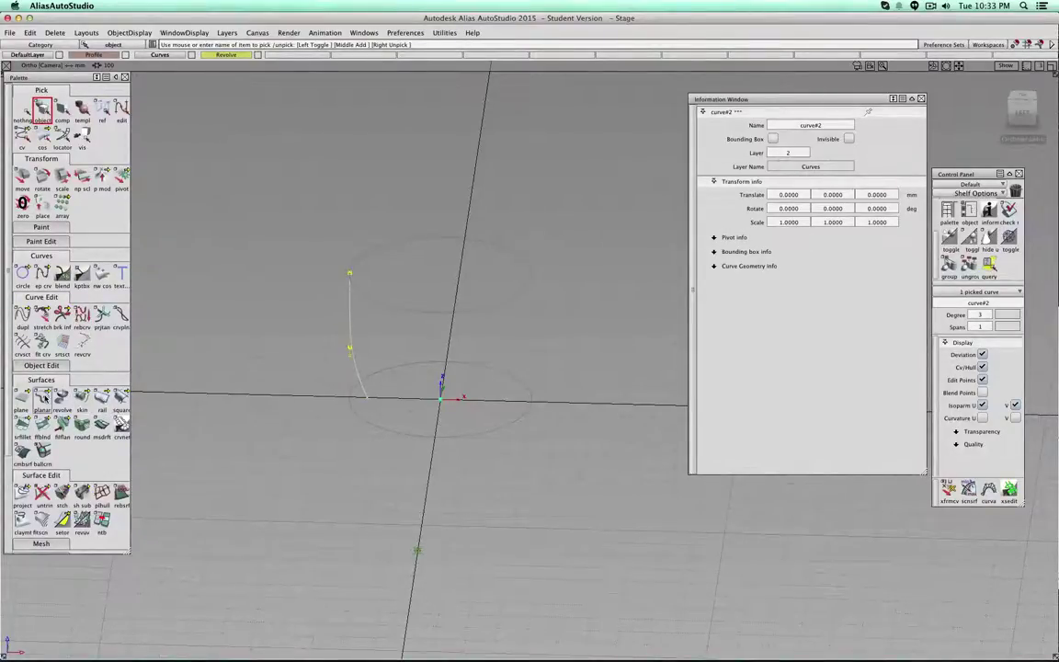
- Revolve the side curve 360 degrees around the local Z axis
click(62, 398)
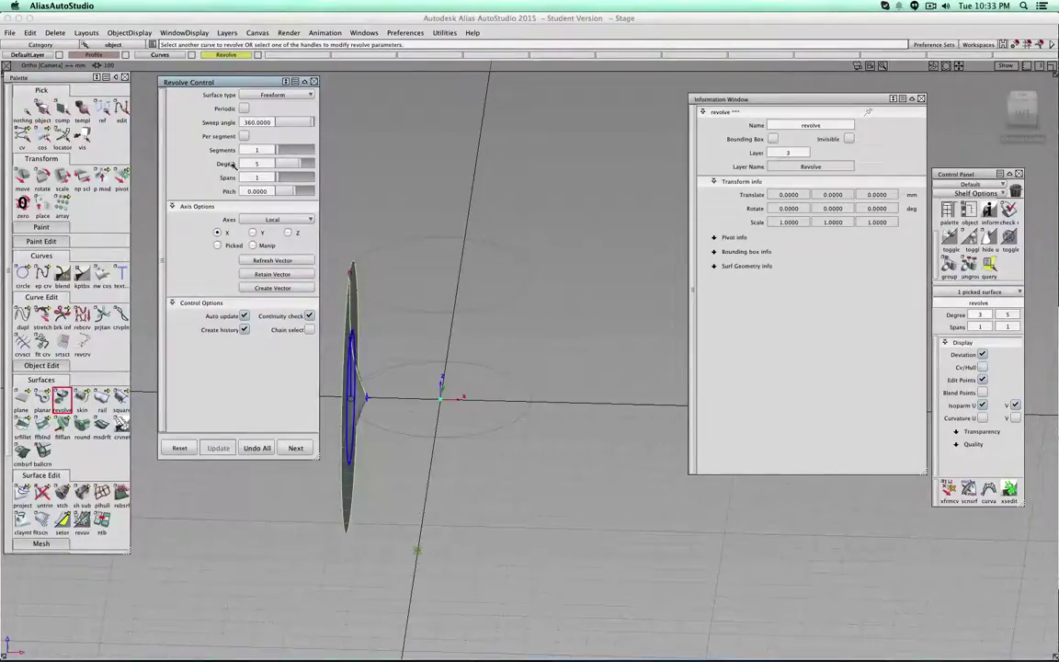
click(288, 232)
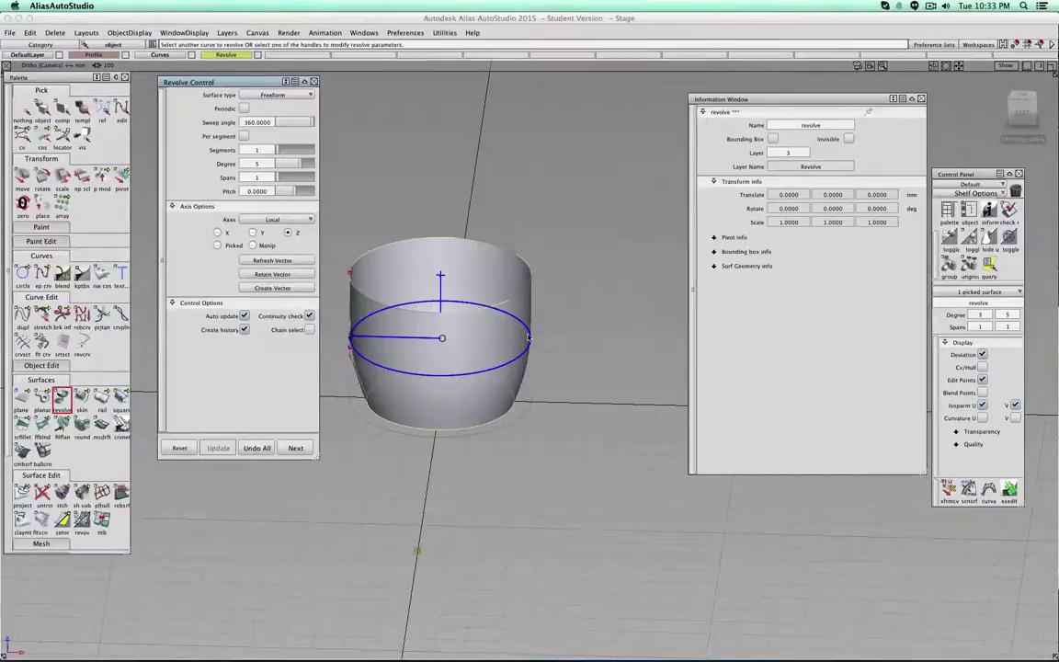
alt+shift+drag(478, 303, 574, 335)
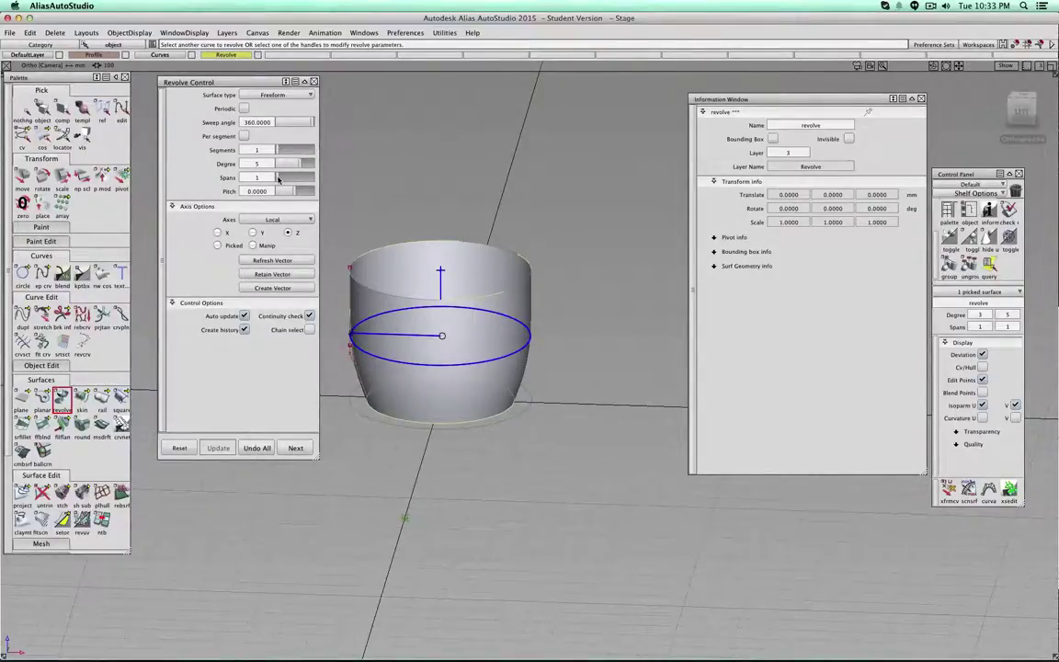
- Set the revolved surface's spans to 11 and display its CVs and hulls
drag(279, 179, 297, 177)
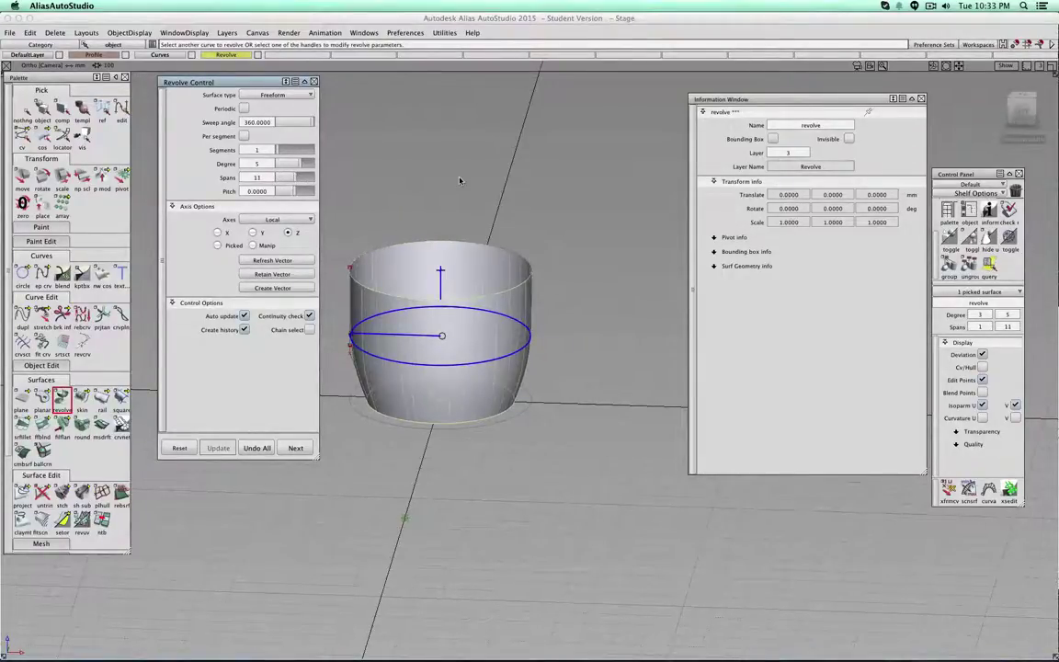
click(983, 368)
drag(1022, 119, 902, 167)
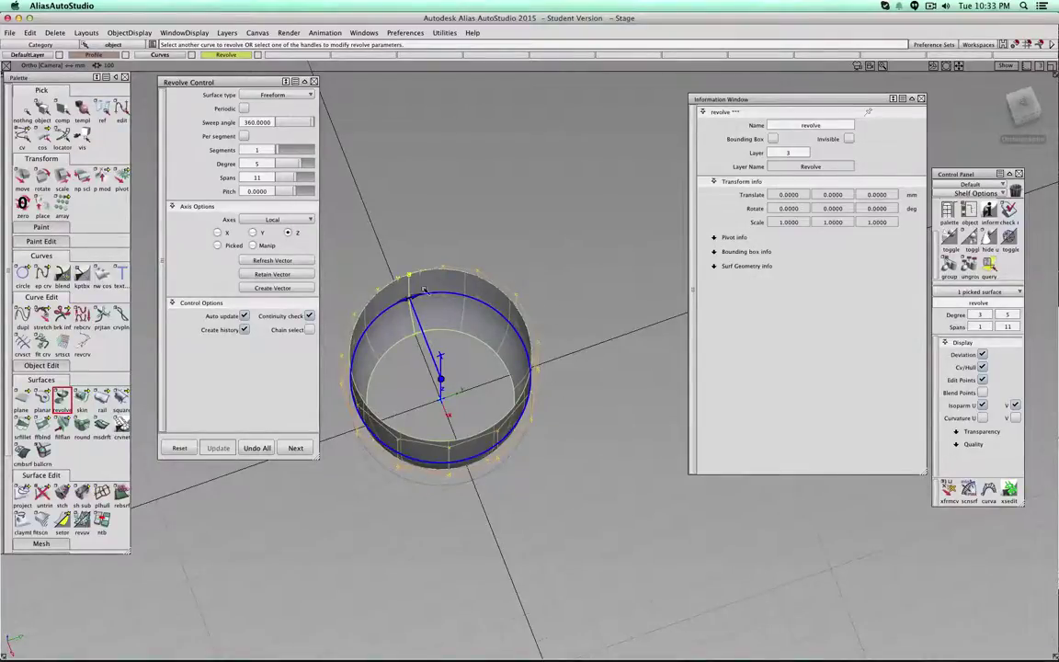
- Make the revolved surface periodic with 12 spans and inspect its hull layout
scroll(422, 276, down, 2)
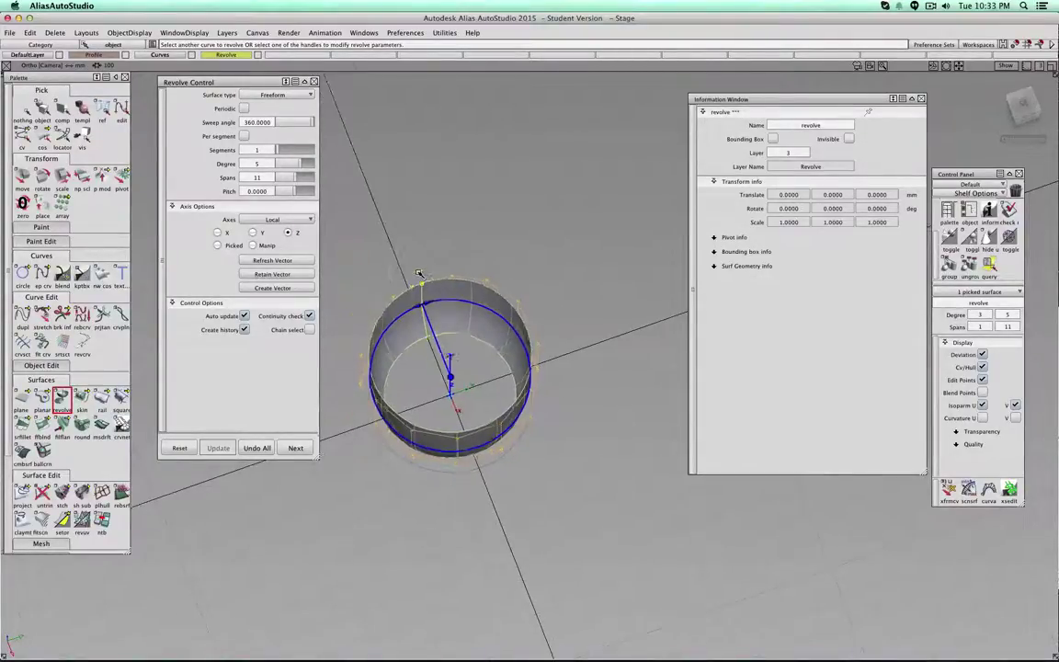
scroll(434, 286, up, 5)
alt+shift+middle_drag(438, 320, 558, 372)
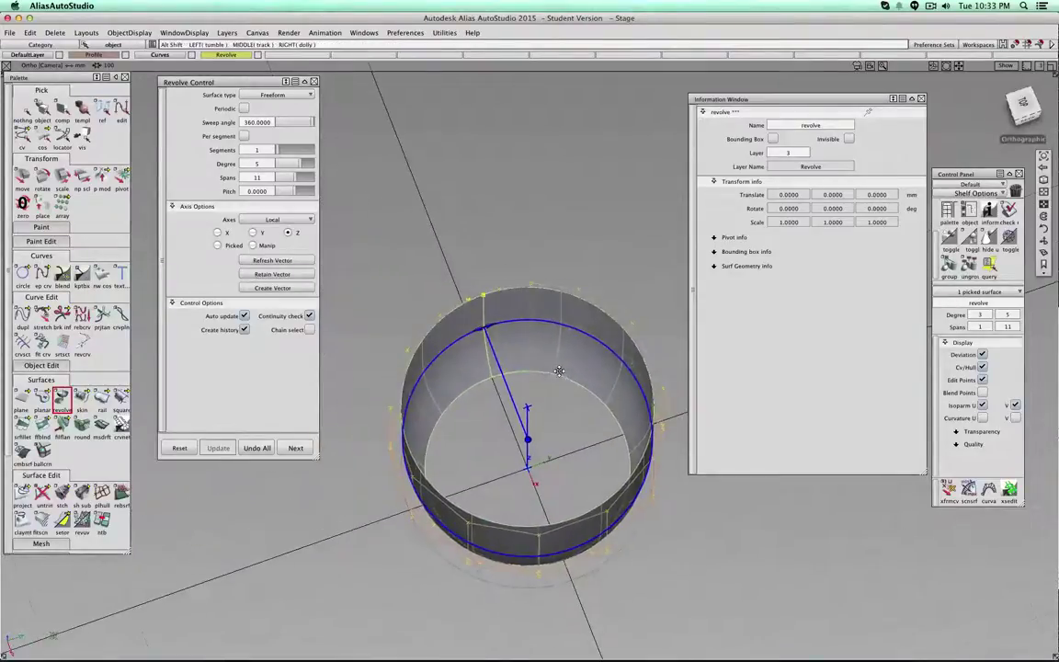
alt+shift+right_drag(558, 372, 513, 307)
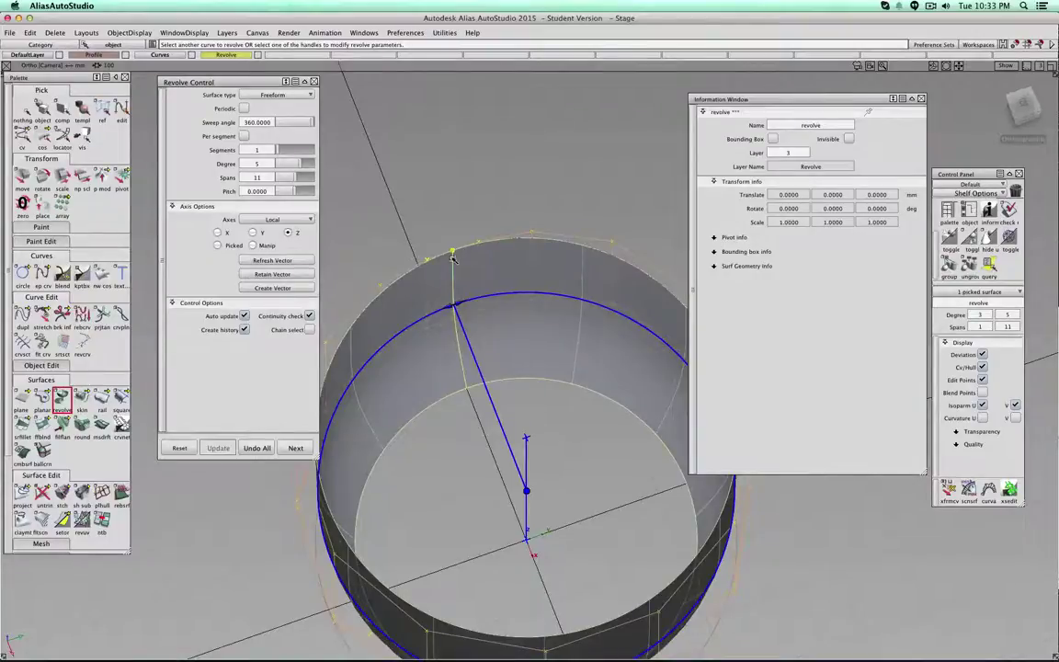
click(244, 108)
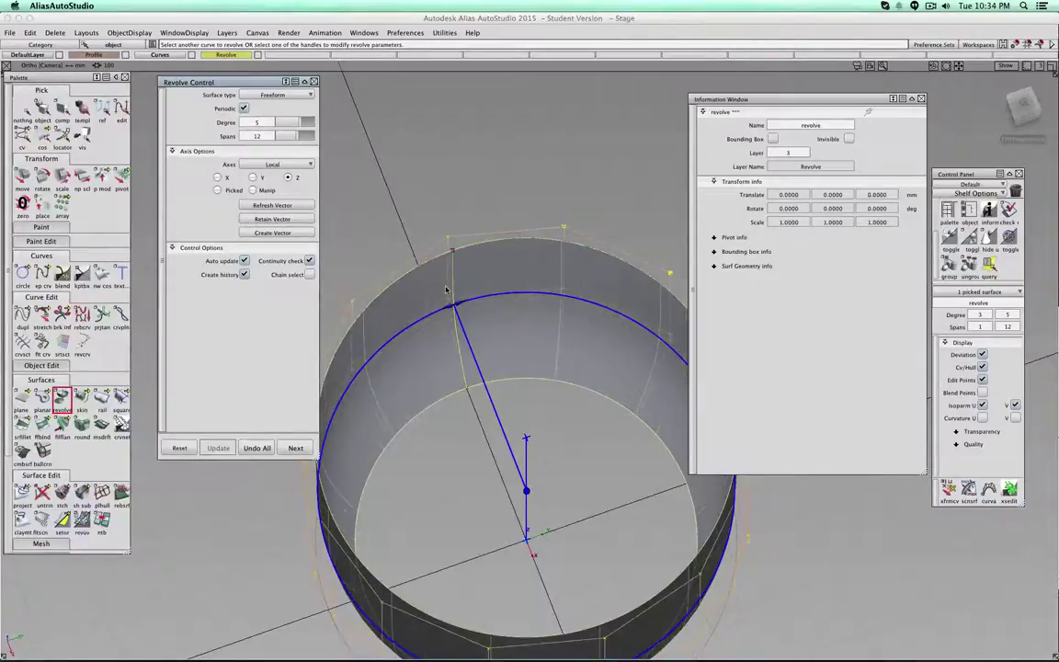
scroll(446, 290, up, 1)
scroll(447, 291, down, 5)
shift+super+drag(442, 366, 636, 340)
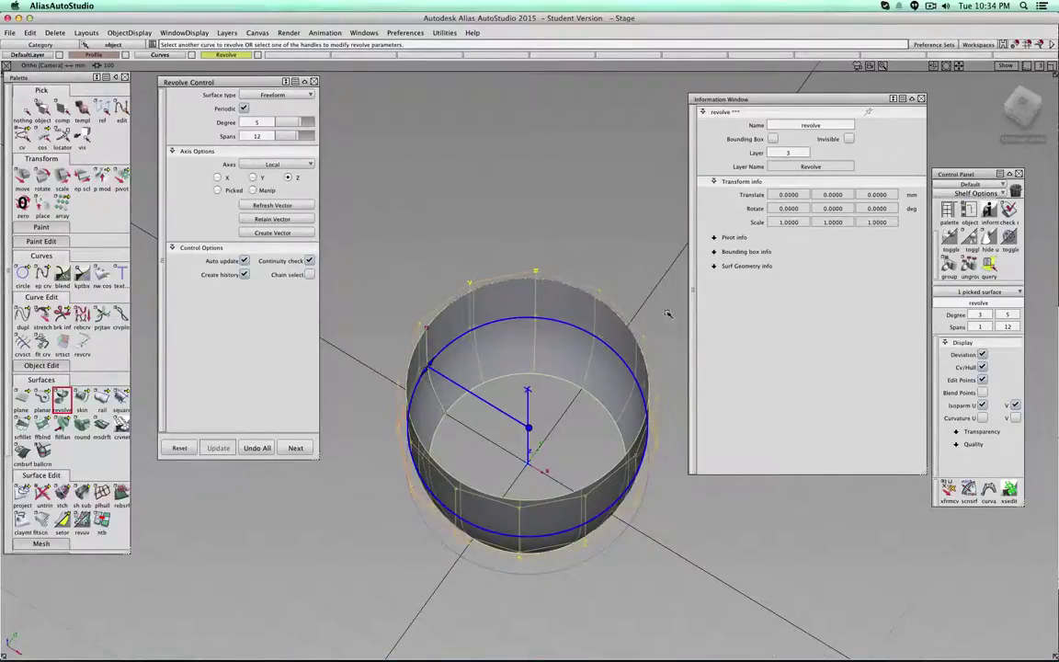
alt+shift+drag(669, 314, 494, 418)
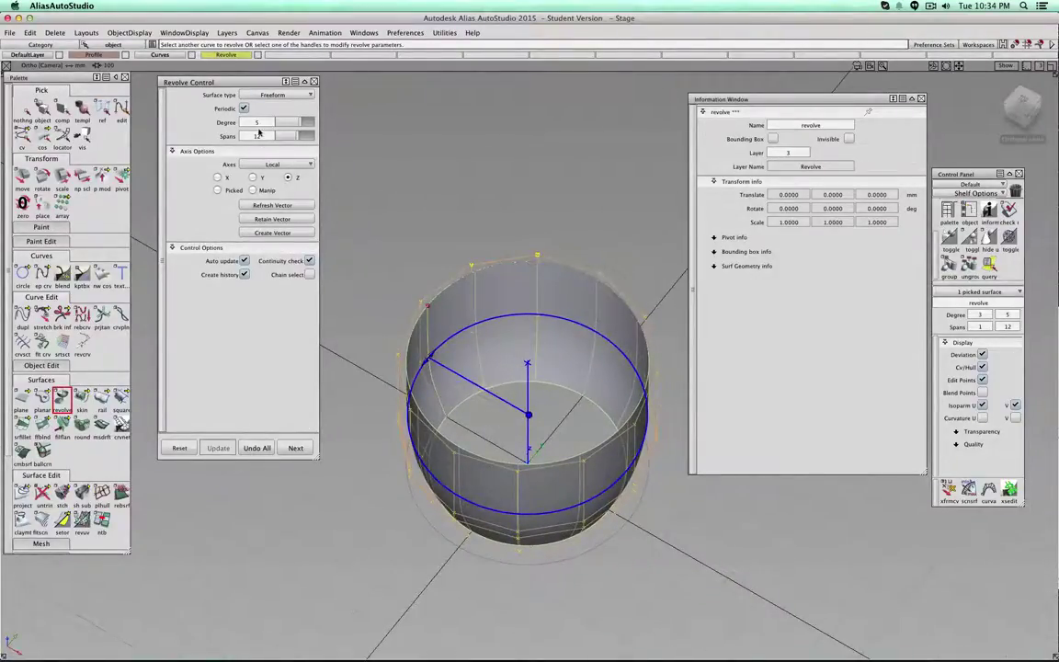
- Compare the revolve with the periodic option off and on, keep it periodic, and finish the revolve
click(244, 109)
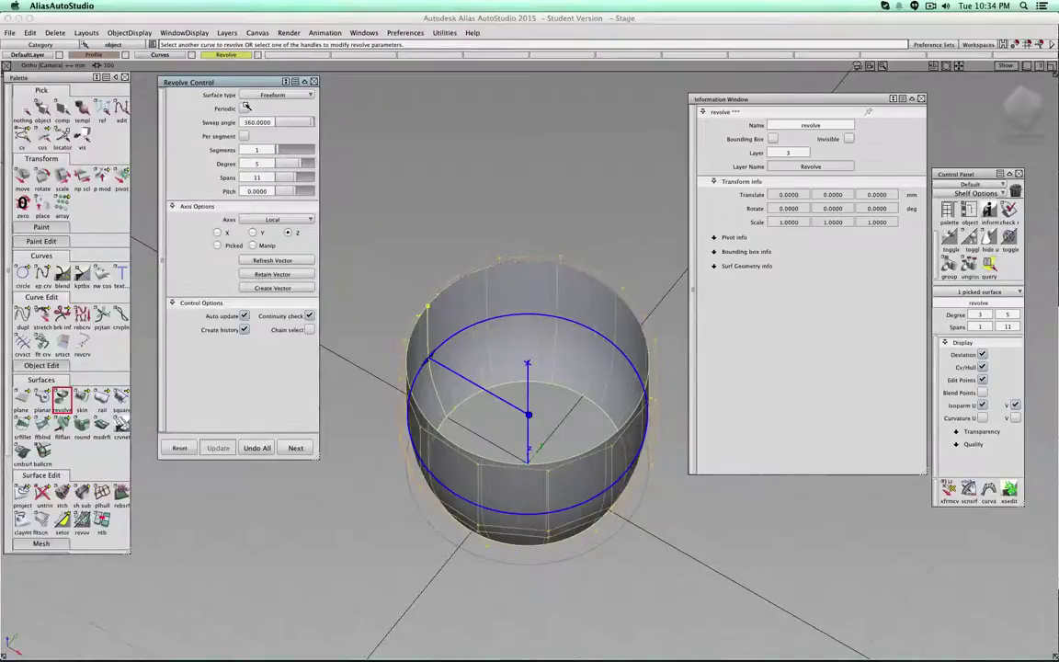
click(244, 108)
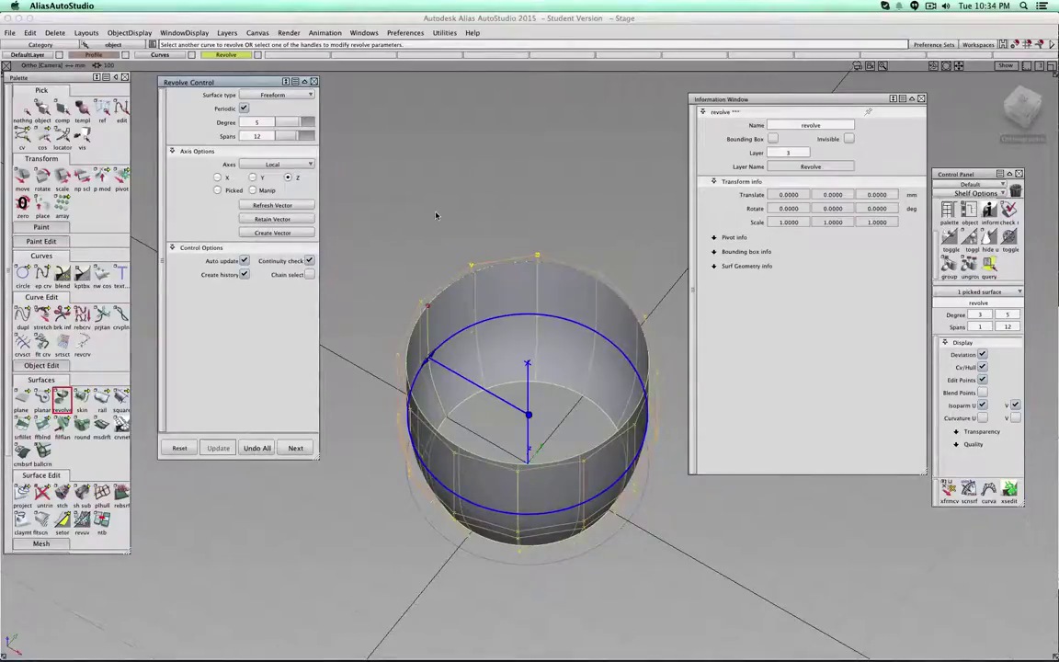
click(1021, 97)
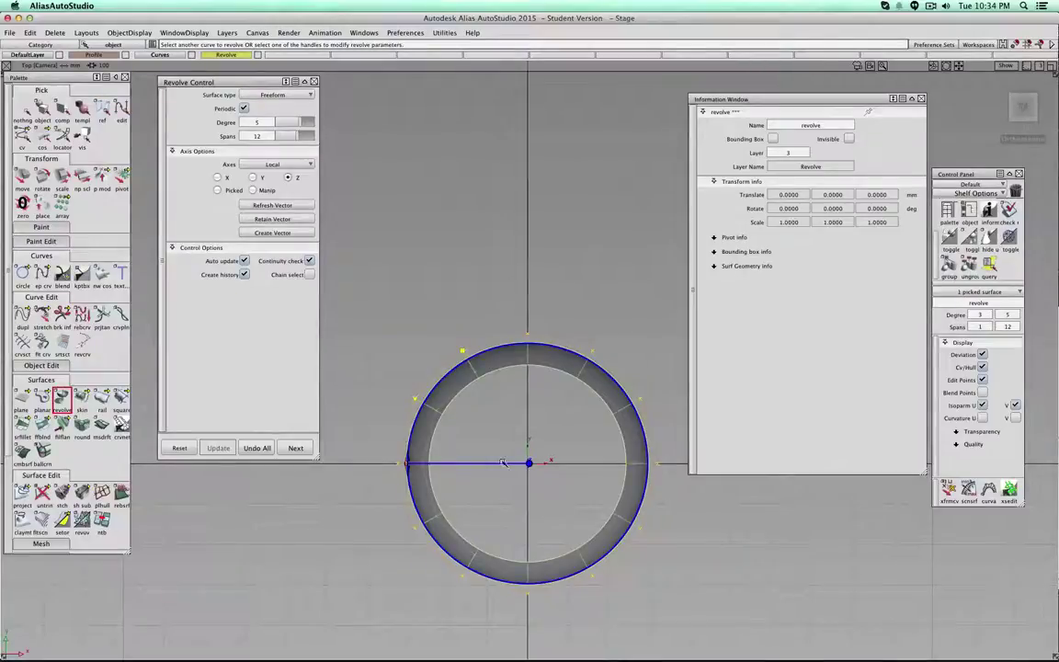
alt+shift+drag(517, 368, 527, 209)
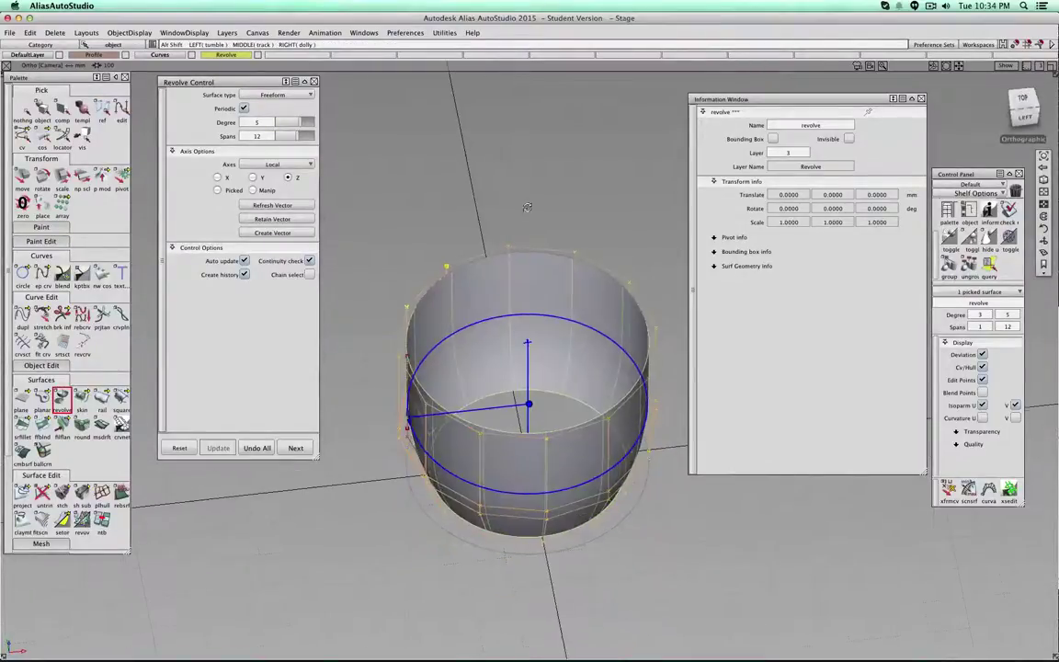
click(295, 448)
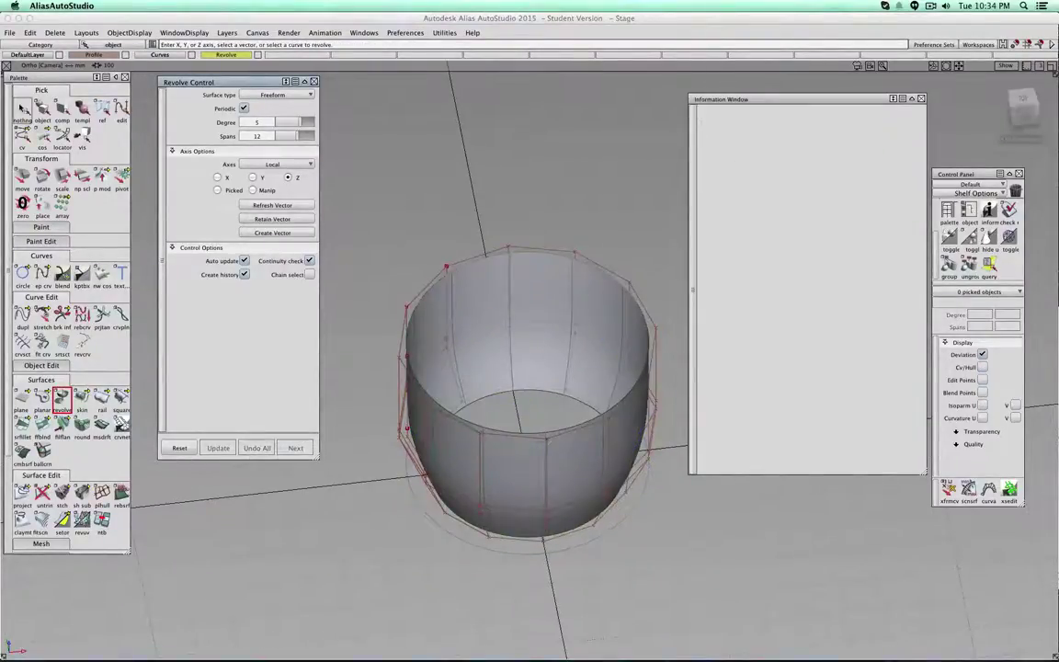
- Create a layer named Sculpt and assign a pasted copy of the revolved surface to it
click(226, 32)
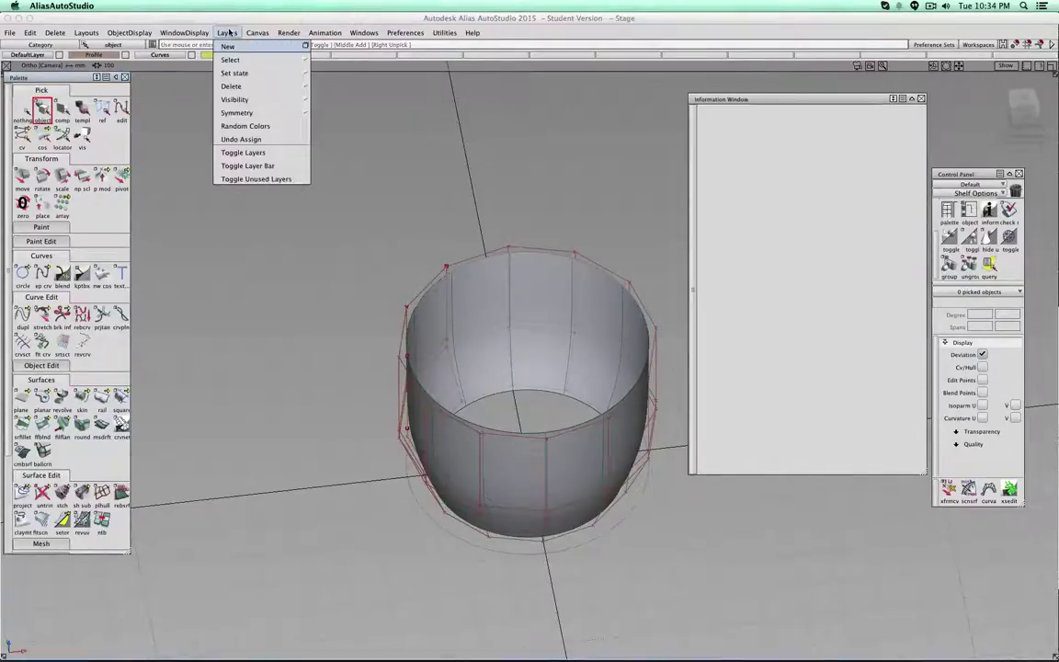
click(235, 43)
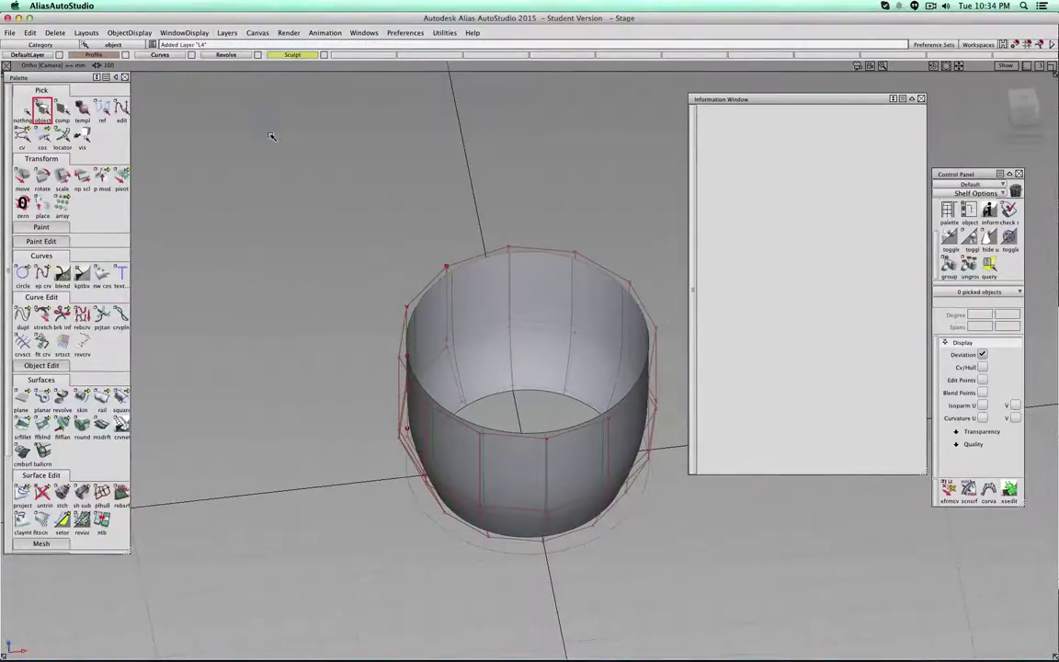
click(42, 110)
click(493, 289)
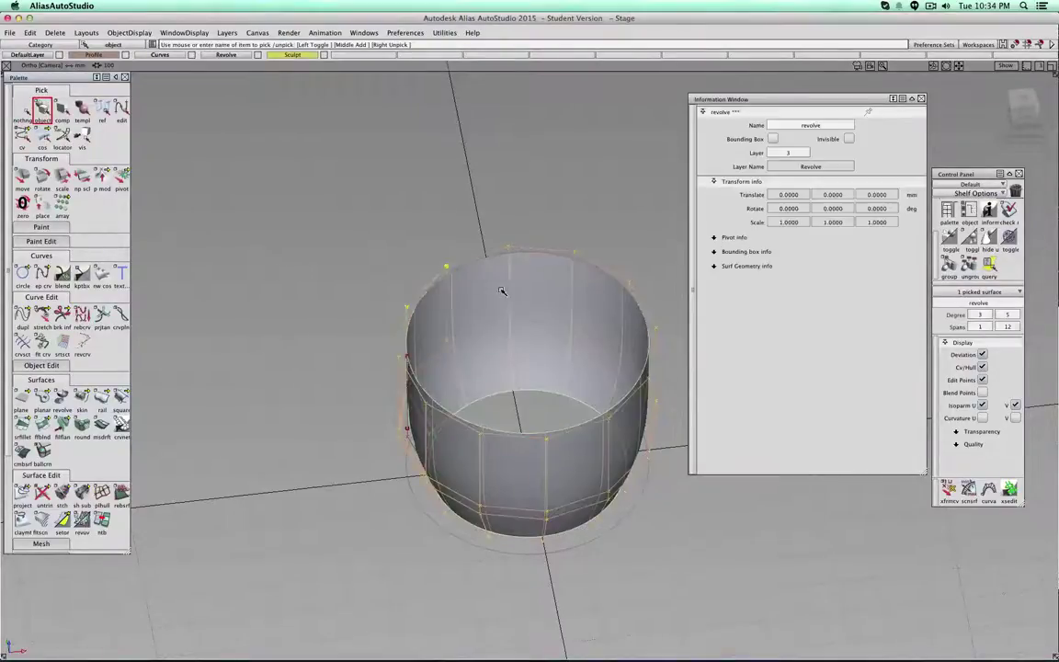
key(super+c)
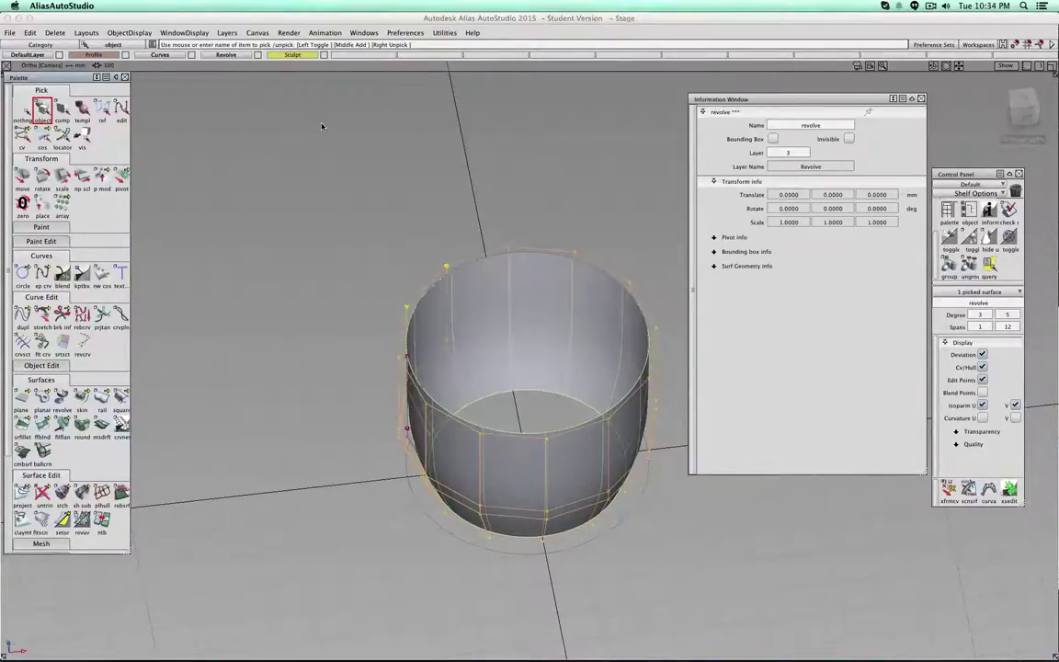
key(super+v)
click(298, 56)
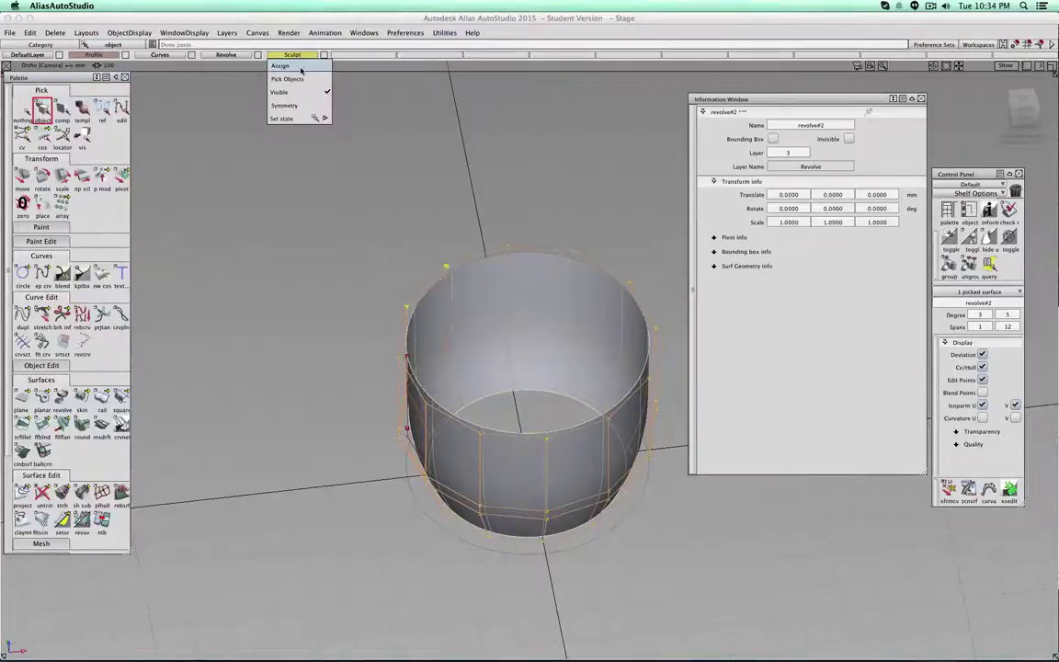
click(284, 66)
- Hide the Curves and Revolve layers and pick the copied surface on the Sculpt layer
click(258, 56)
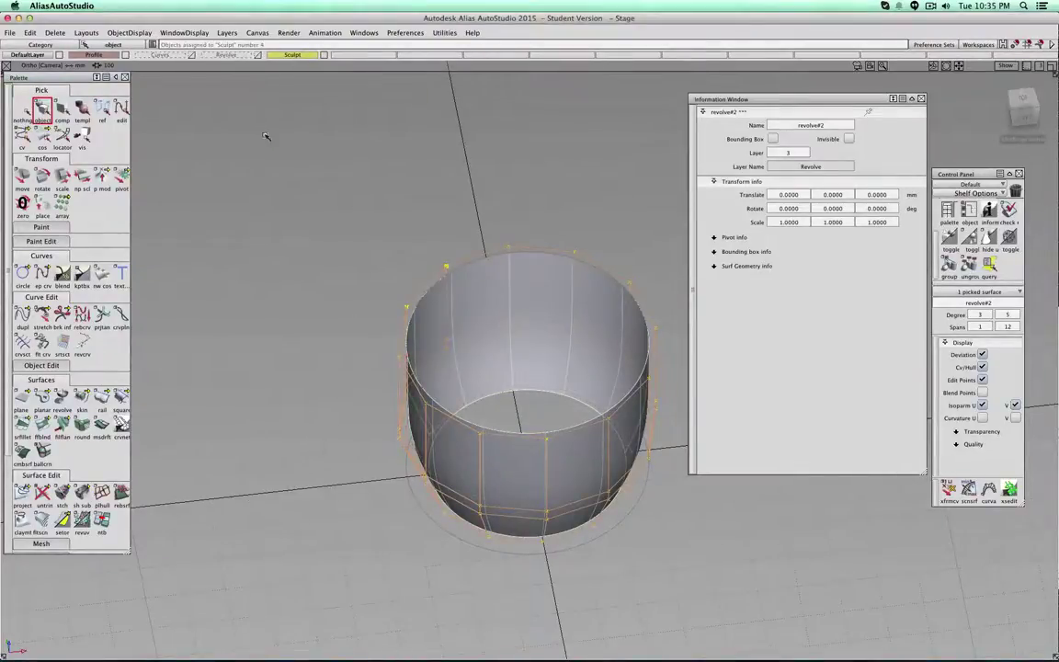
click(26, 111)
click(496, 285)
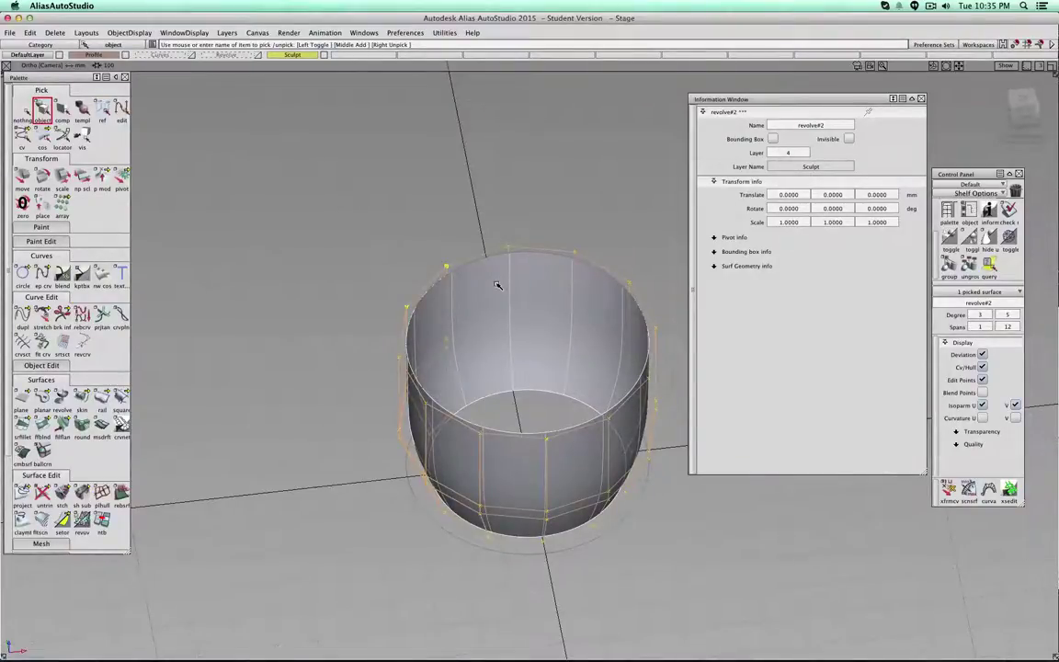
- Pick every other CV around the lowest hull row of the sculpt surface, six in all
alt+shift+drag(598, 553, 426, 198)
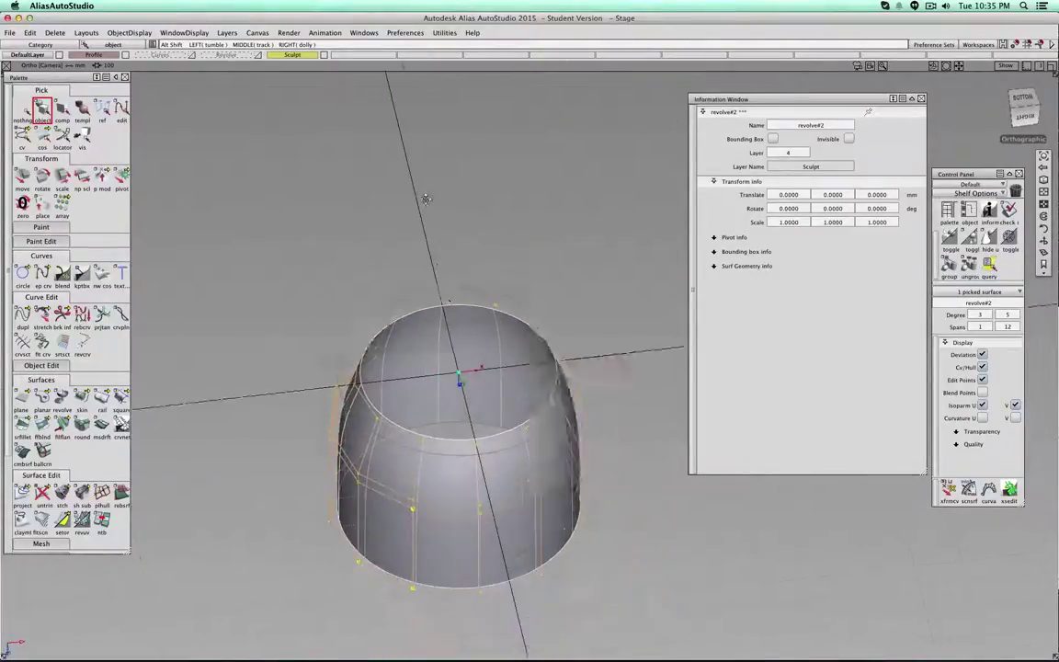
alt+shift+right_drag(426, 199, 381, 248)
click(24, 135)
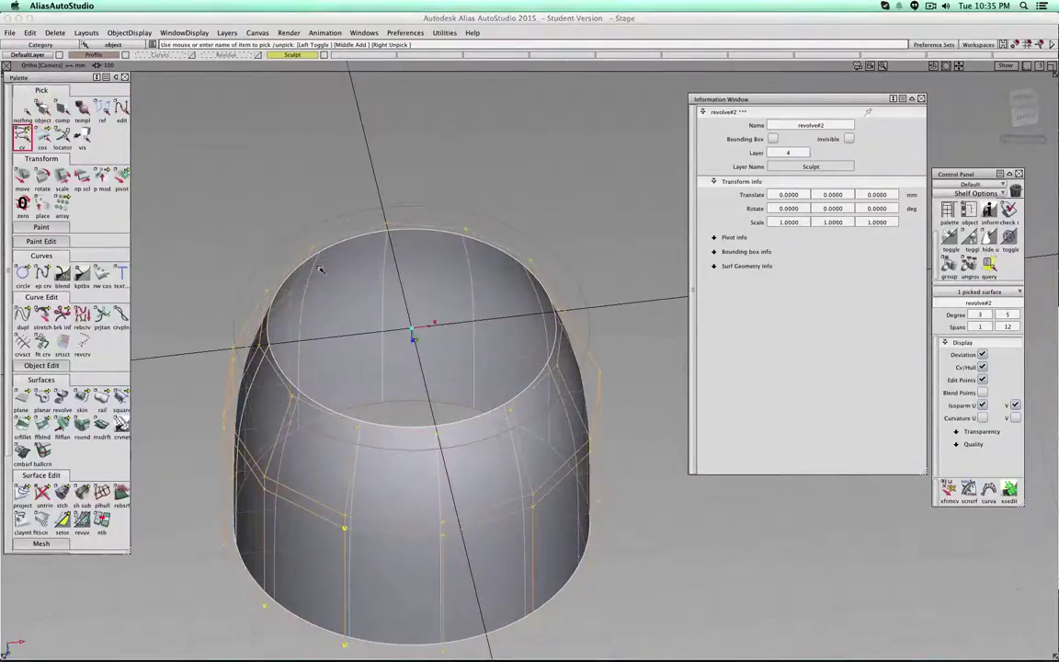
click(1023, 99)
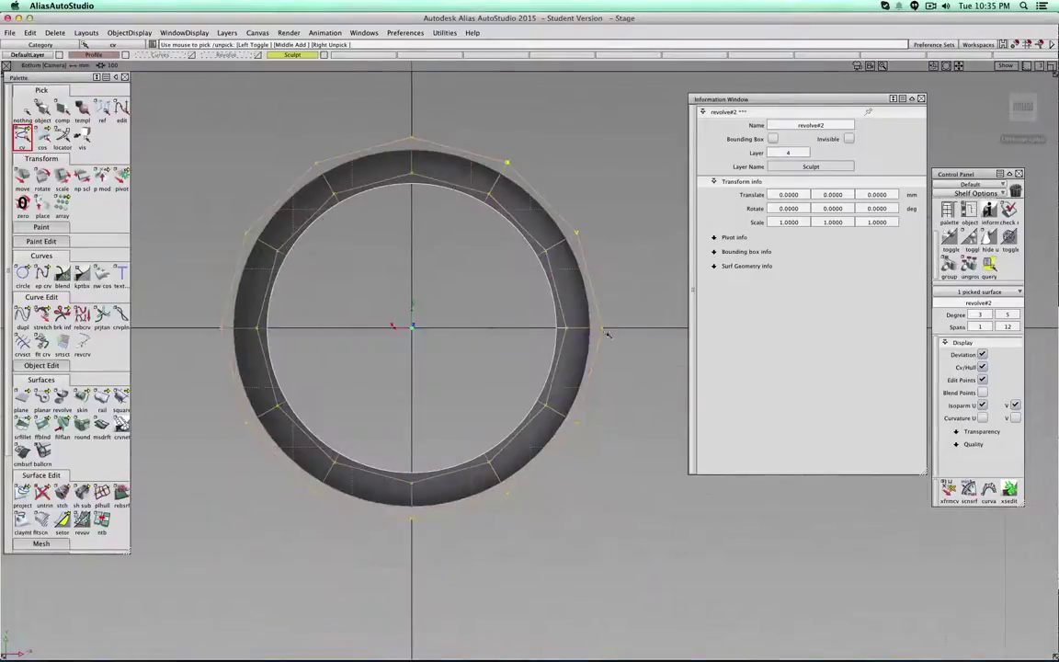
click(258, 331)
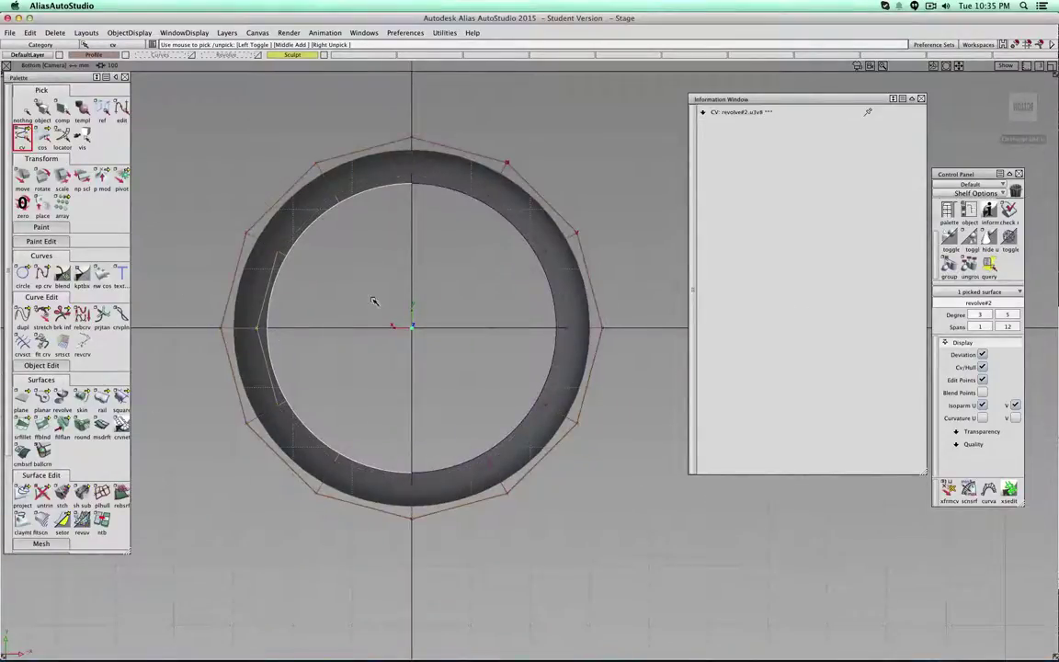
drag(476, 240, 502, 189)
drag(530, 310, 568, 338)
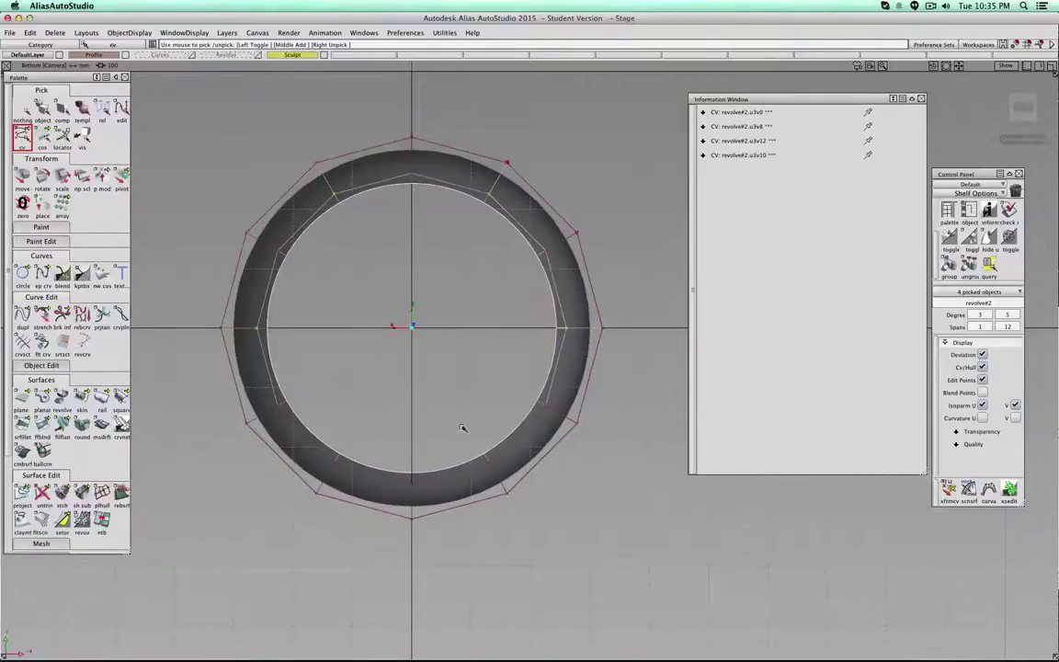
drag(462, 428, 499, 468)
drag(355, 442, 332, 470)
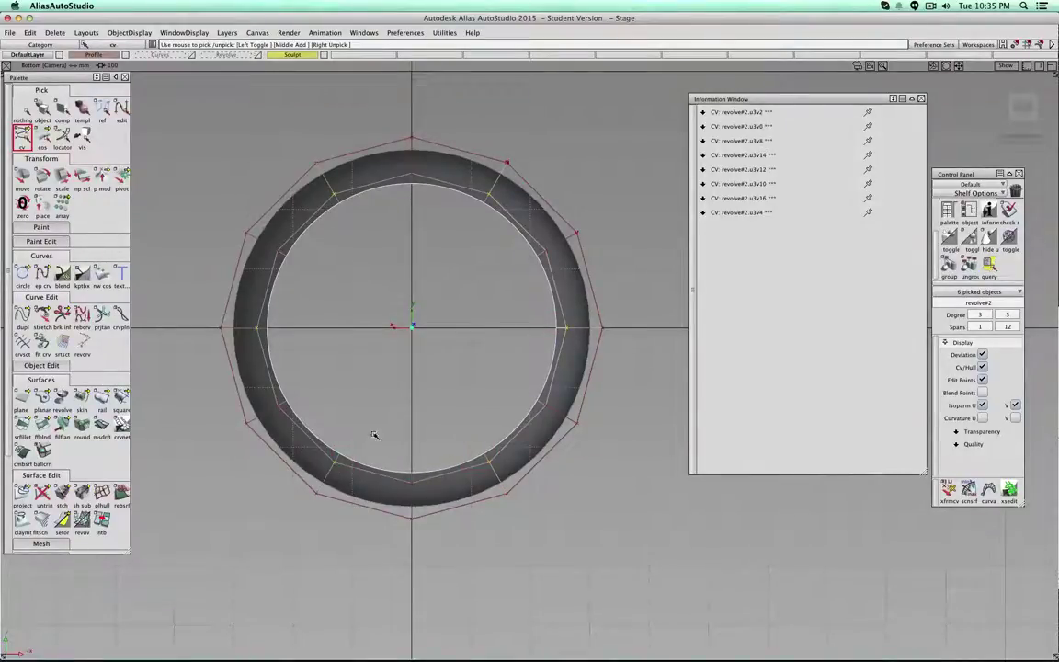
- Scale the six picked bottom CVs inward to pull the base opening into a six-pointed star
alt+shift+drag(433, 395, 435, 249)
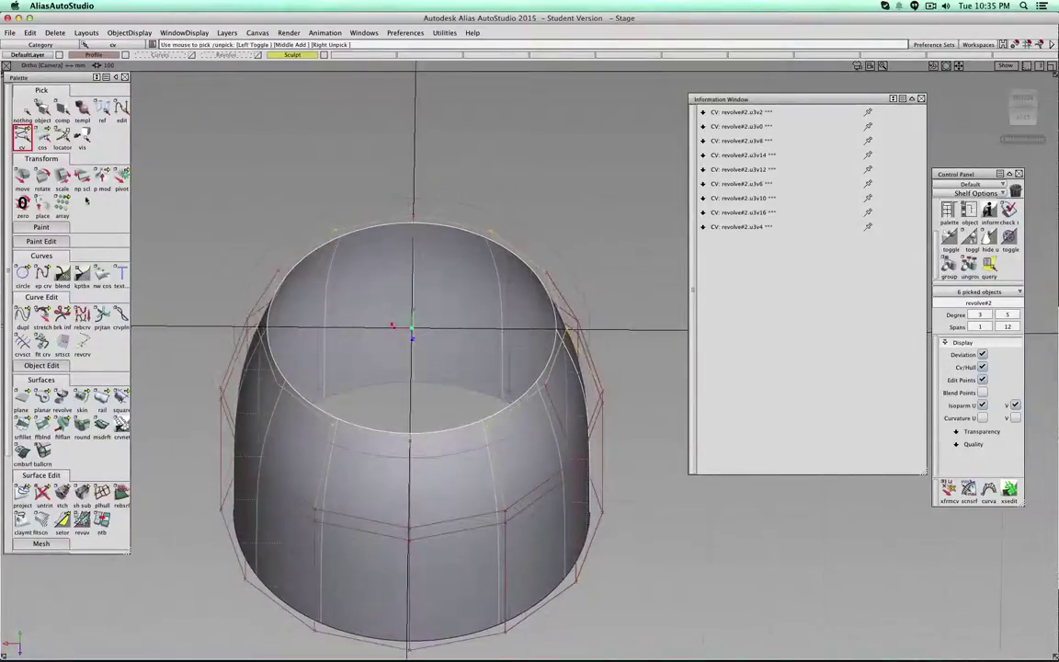
click(61, 179)
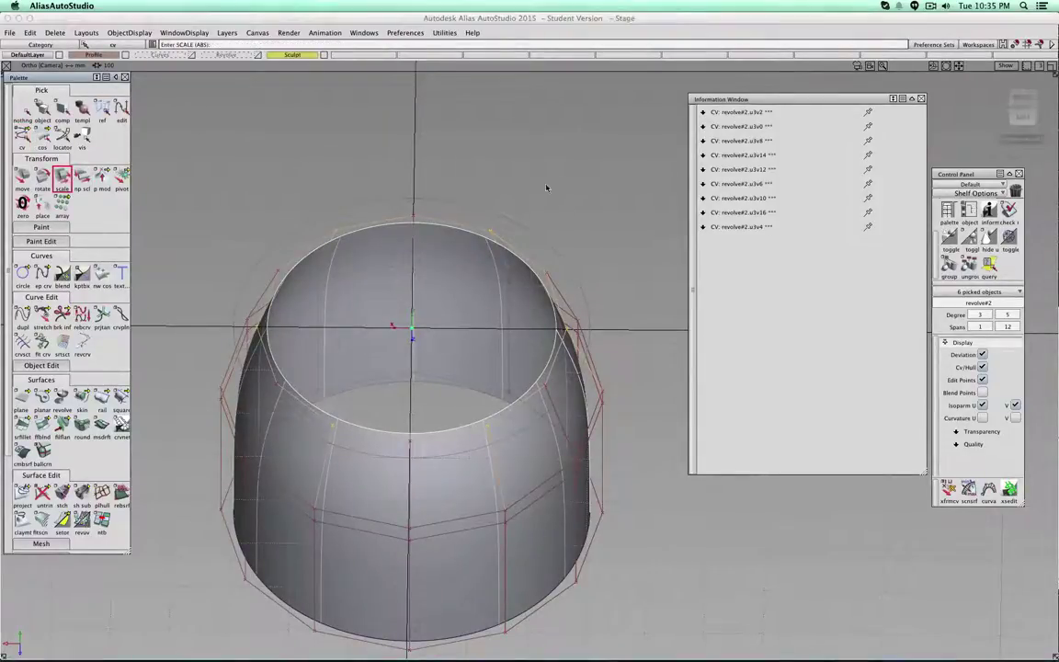
drag(547, 187, 679, 201)
alt+shift+drag(556, 471, 382, 439)
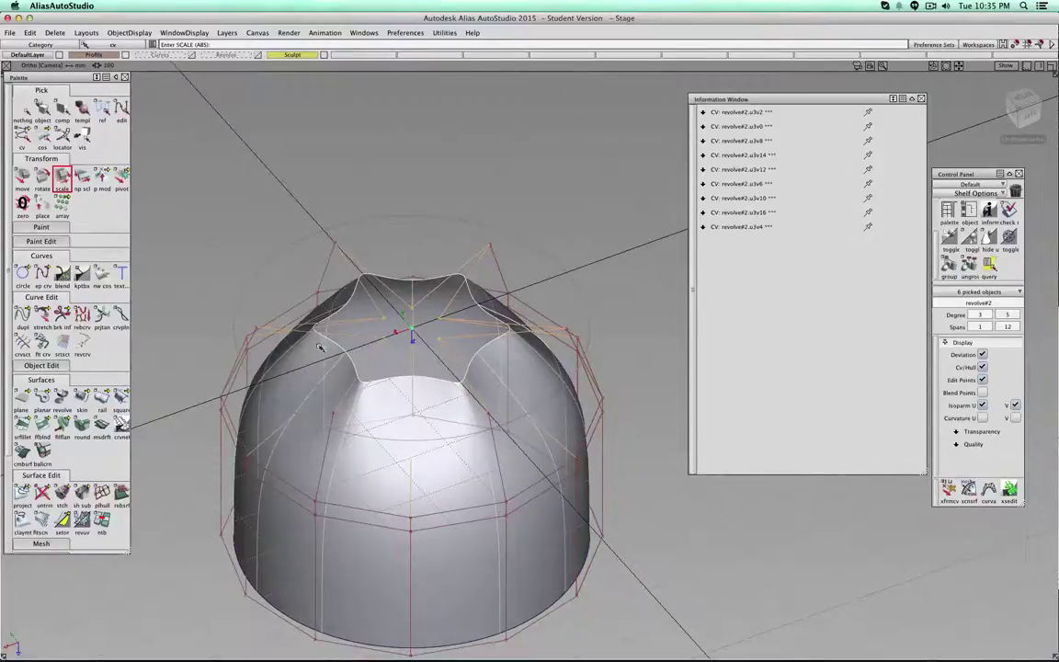
- Deselect everything and pick the six alternate CVs in the next hull row, above the ones scaled inward
click(22, 107)
click(412, 521)
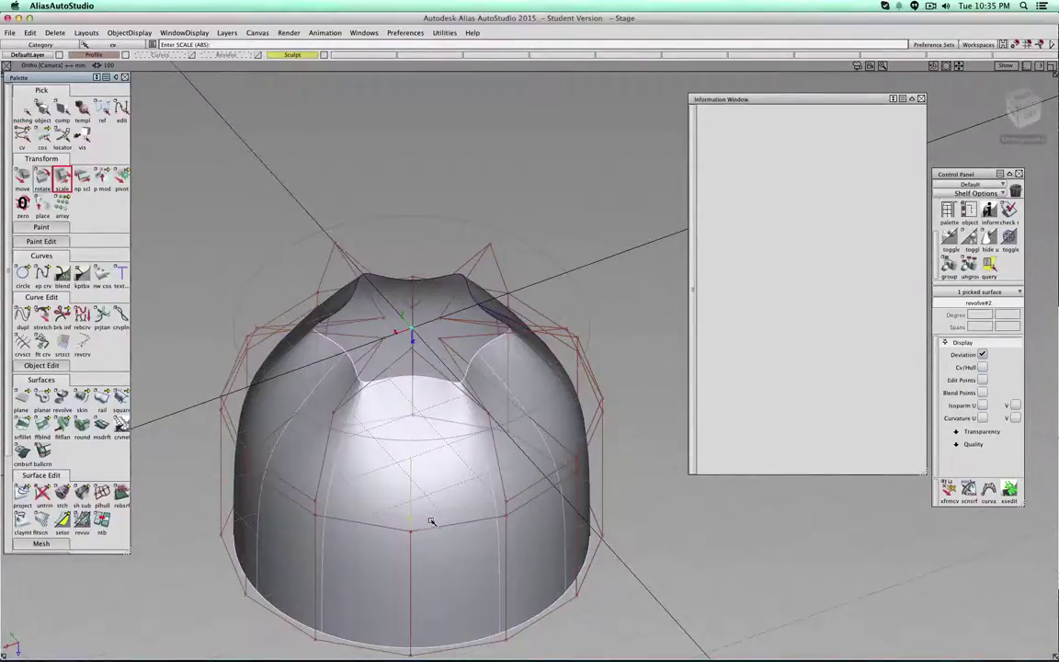
click(576, 456)
mouse_move(624, 477)
alt+shift+mouse_down()
mouse_move(467, 486)
mouse_move(811, 450)
mouse_move(615, 482)
alt+shift+mouse_up()
click(482, 496)
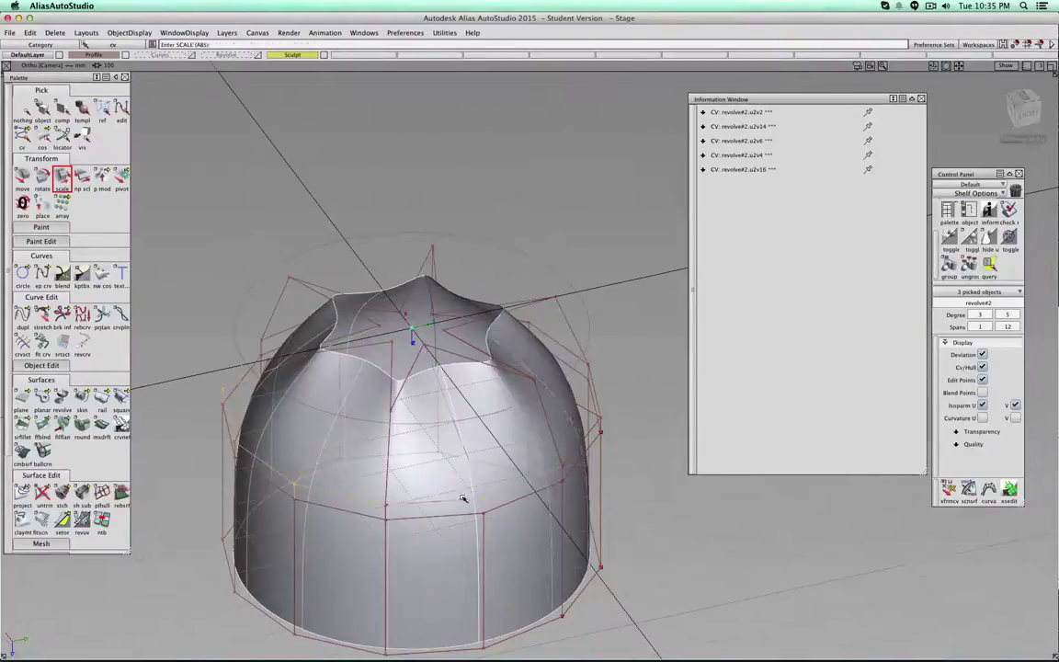
alt+shift+drag(745, 484, 639, 483)
click(535, 479)
alt+shift+drag(864, 466, 766, 464)
click(554, 470)
alt+shift+drag(827, 443, 725, 463)
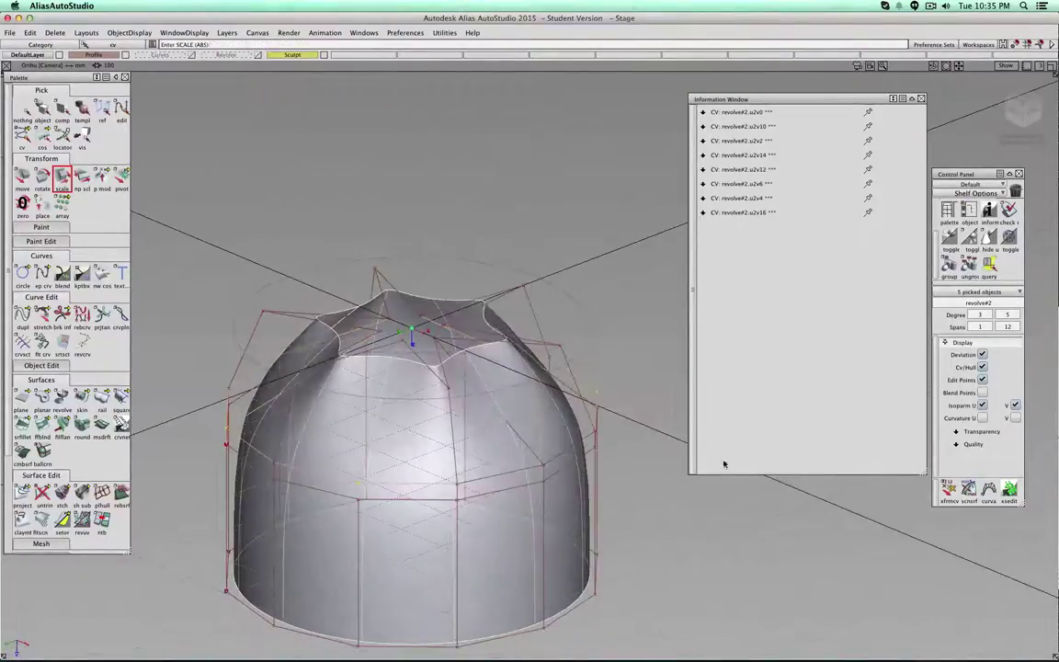
click(545, 465)
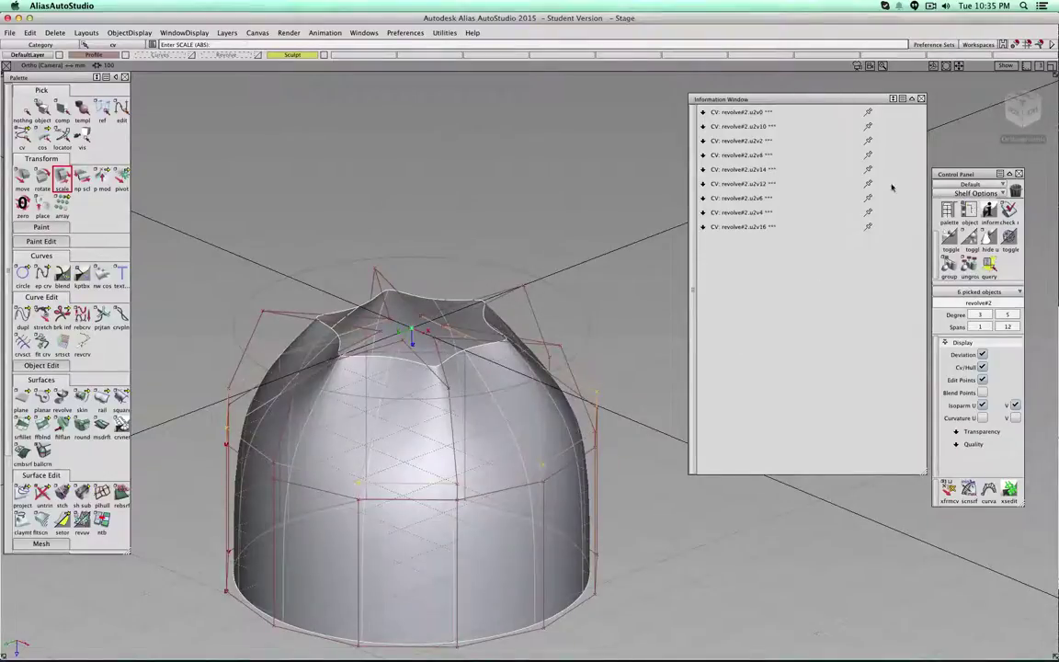
- Scale the six picked second-row CVs inward to deepen the grooves between the base lobes
click(1024, 98)
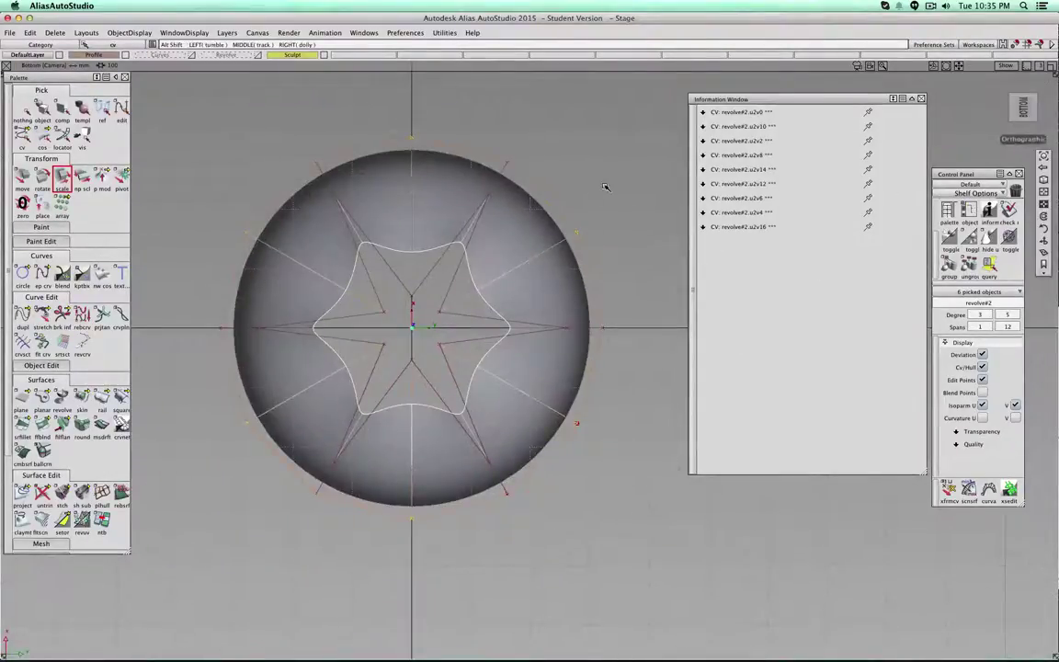
alt+shift+middle_drag(610, 194, 636, 232)
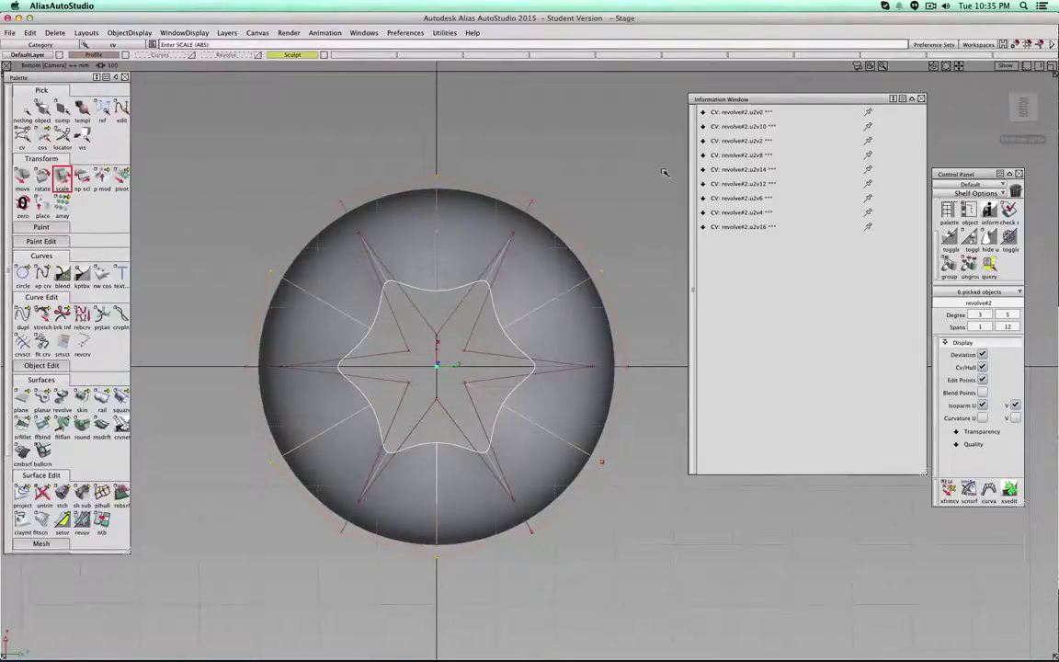
drag(629, 152, 378, 303)
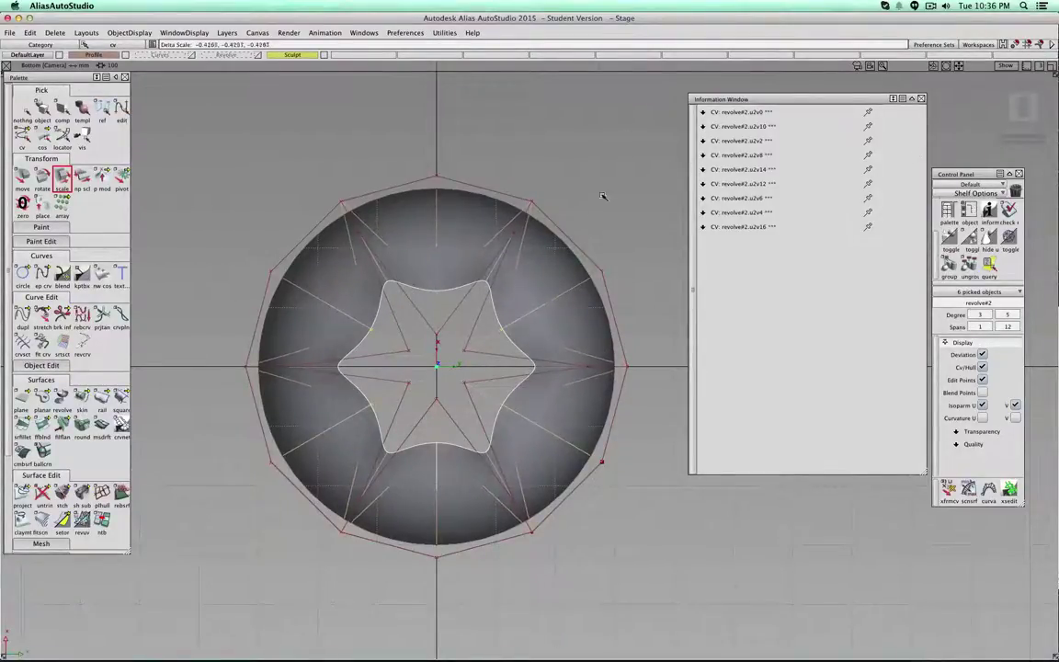
click(1027, 126)
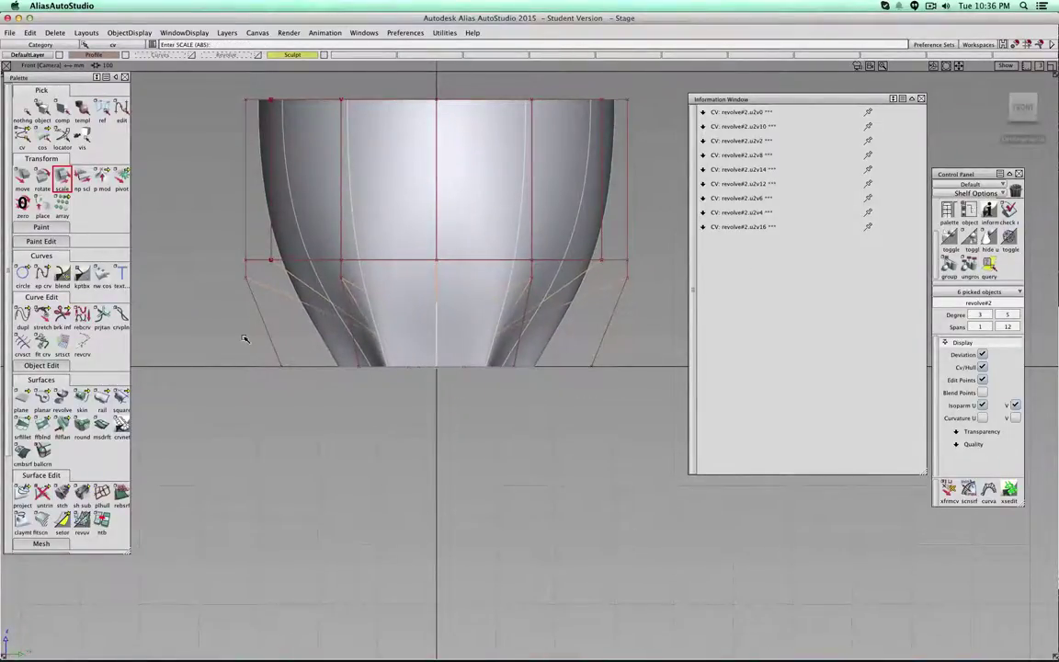
- Move the six picked second-row CVs upward until they are about level with the other CVs in that hull row
click(22, 176)
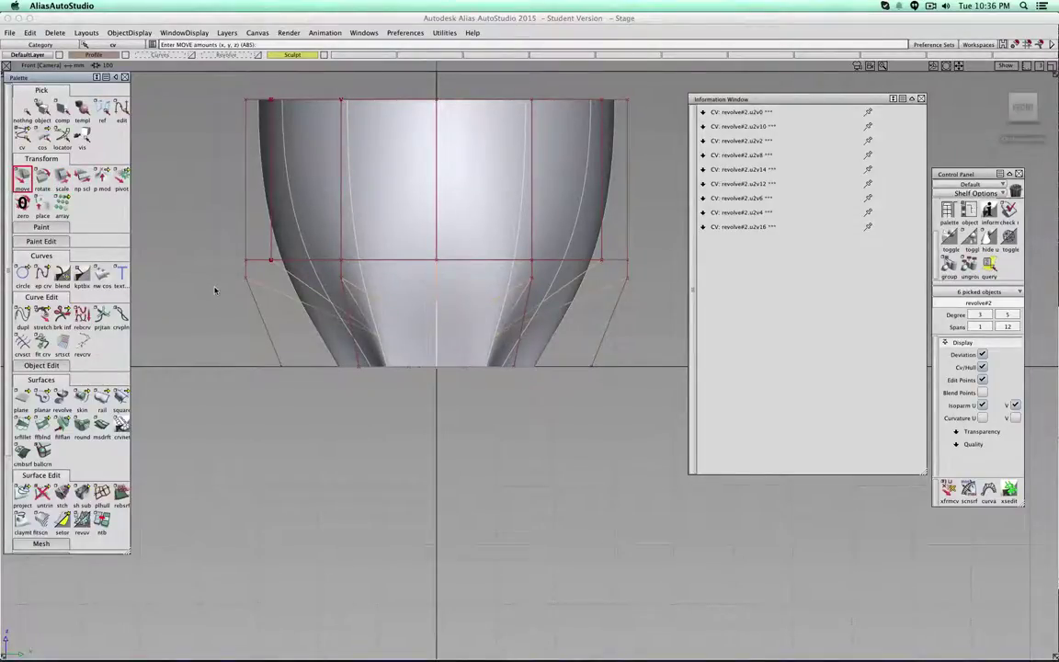
right_drag(214, 290, 246, 280)
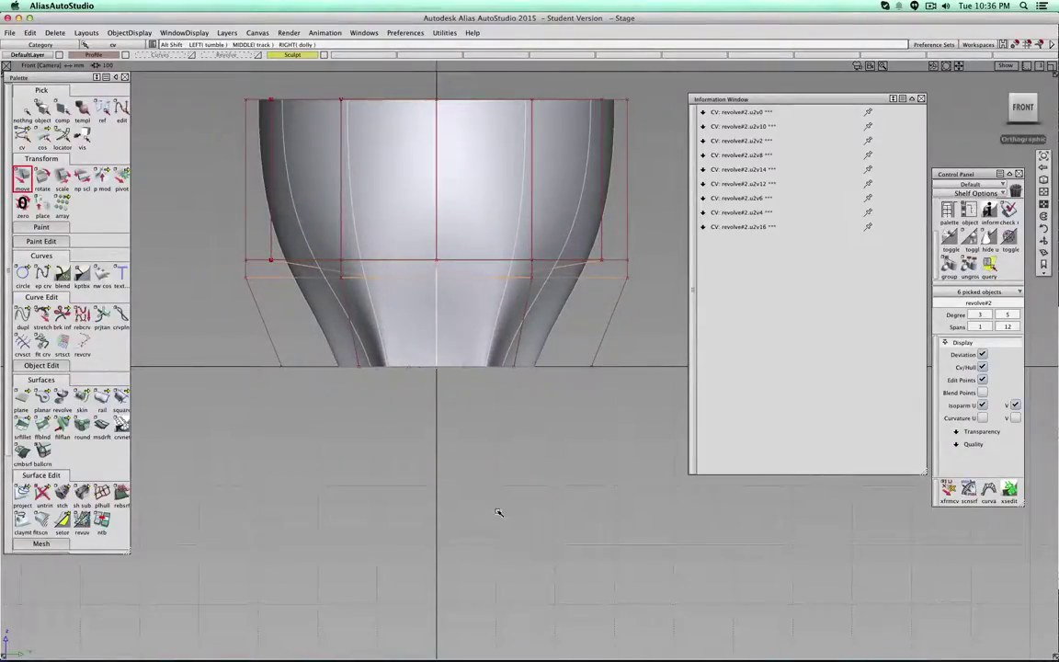
alt+shift+drag(499, 513, 511, 271)
- Turn off the CV and hull display on the sculpted surface and inspect the lobed base from below
click(24, 110)
click(42, 110)
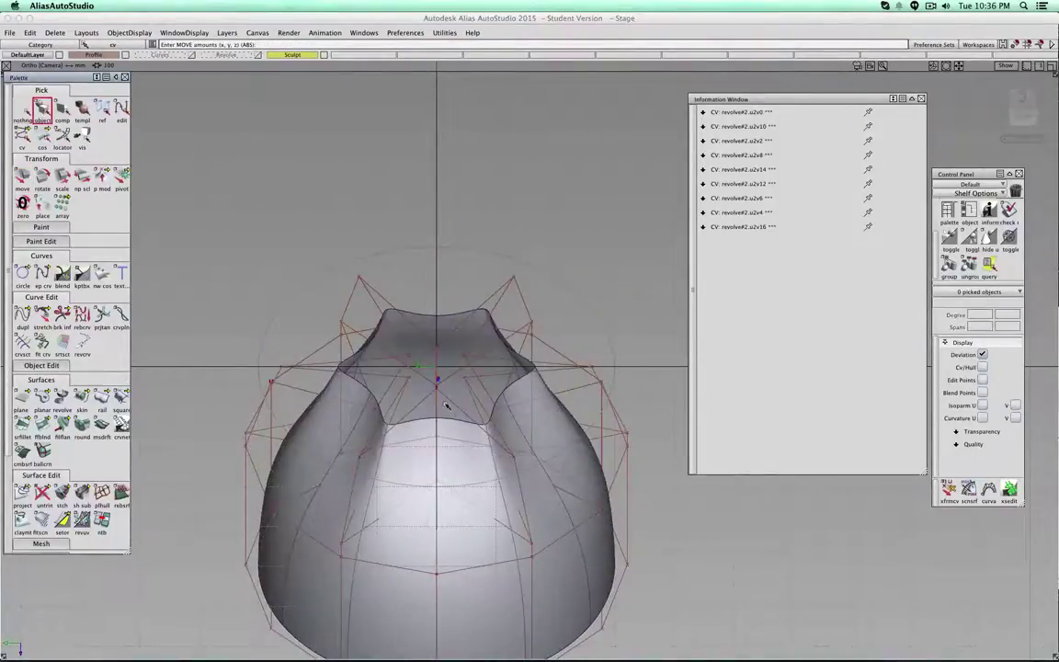
alt+shift+middle_drag(457, 473, 467, 363)
click(467, 363)
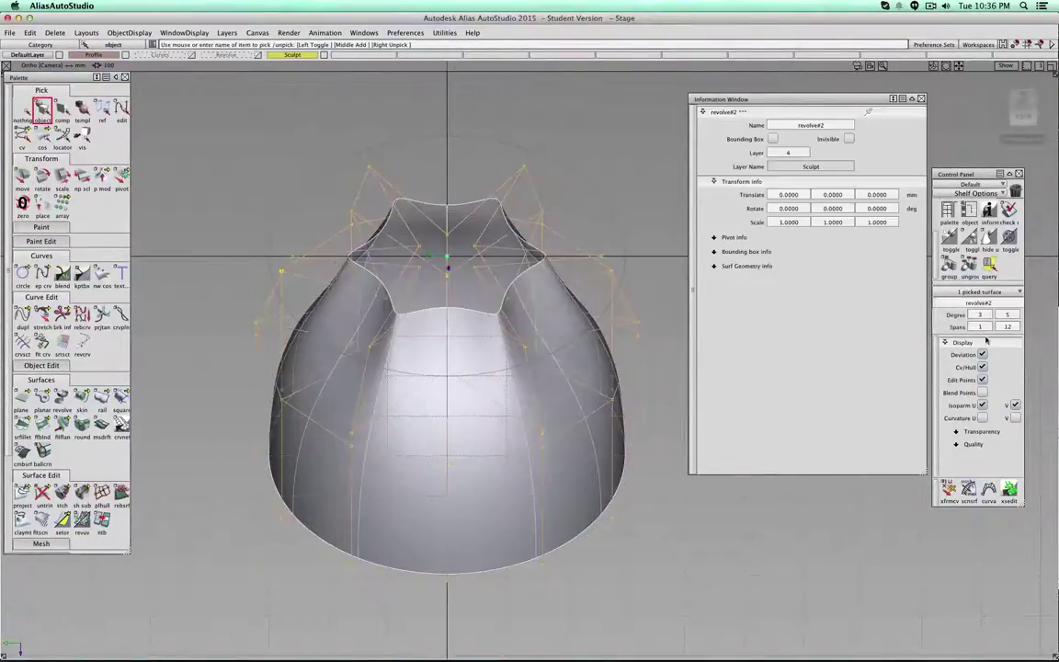
click(983, 367)
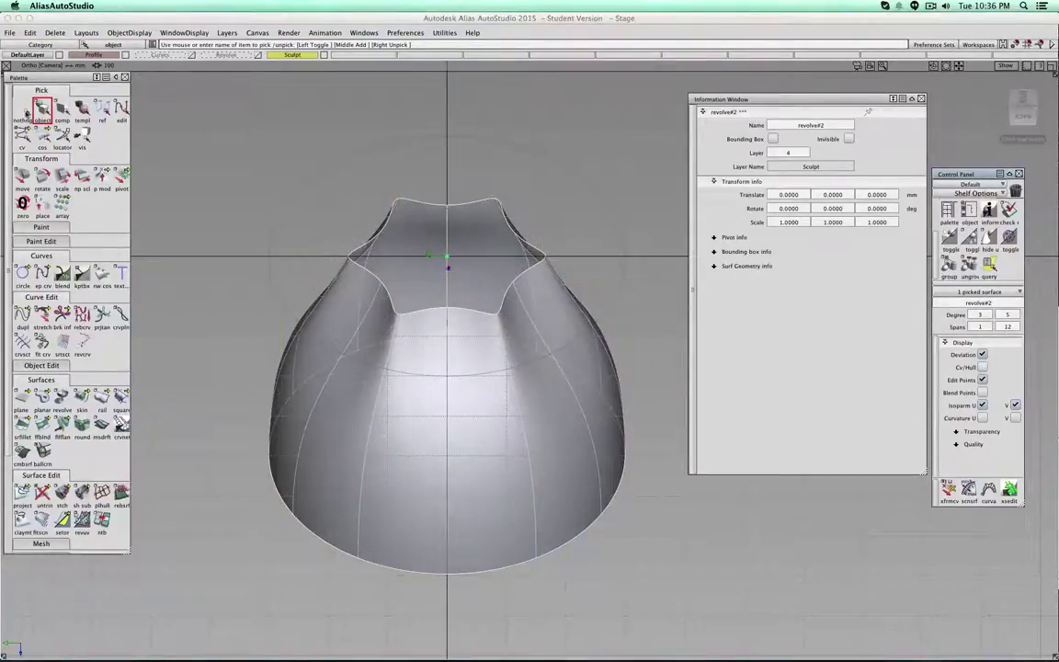
click(23, 110)
alt+shift+drag(524, 230, 478, 331)
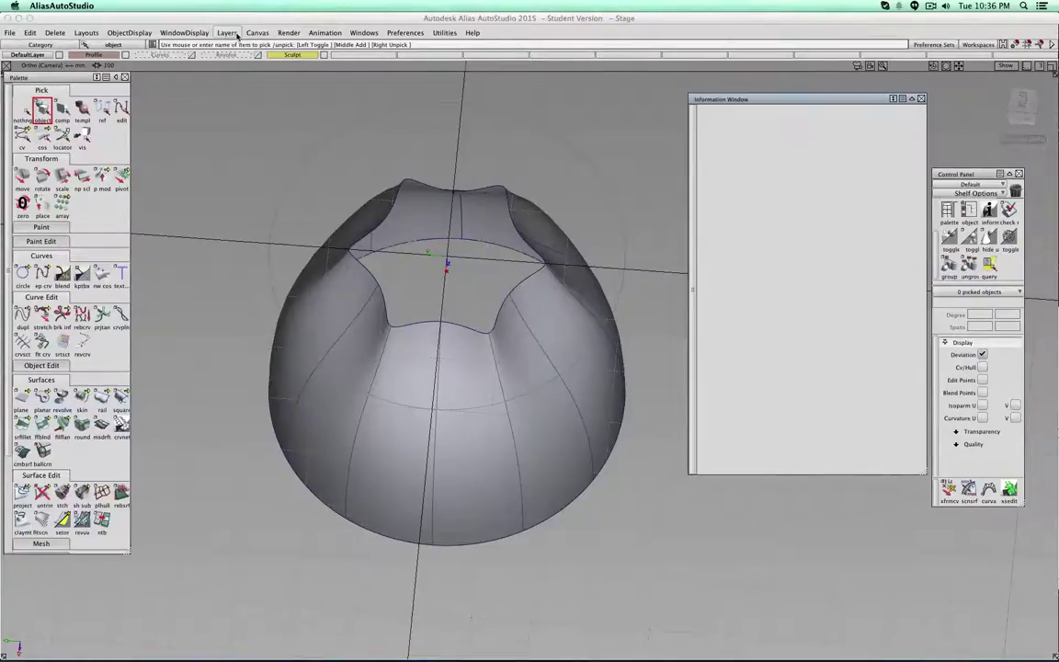
- Delete the six-lobed sculpt surface and make the Revolve layer visible again
click(342, 373)
key(Delete)
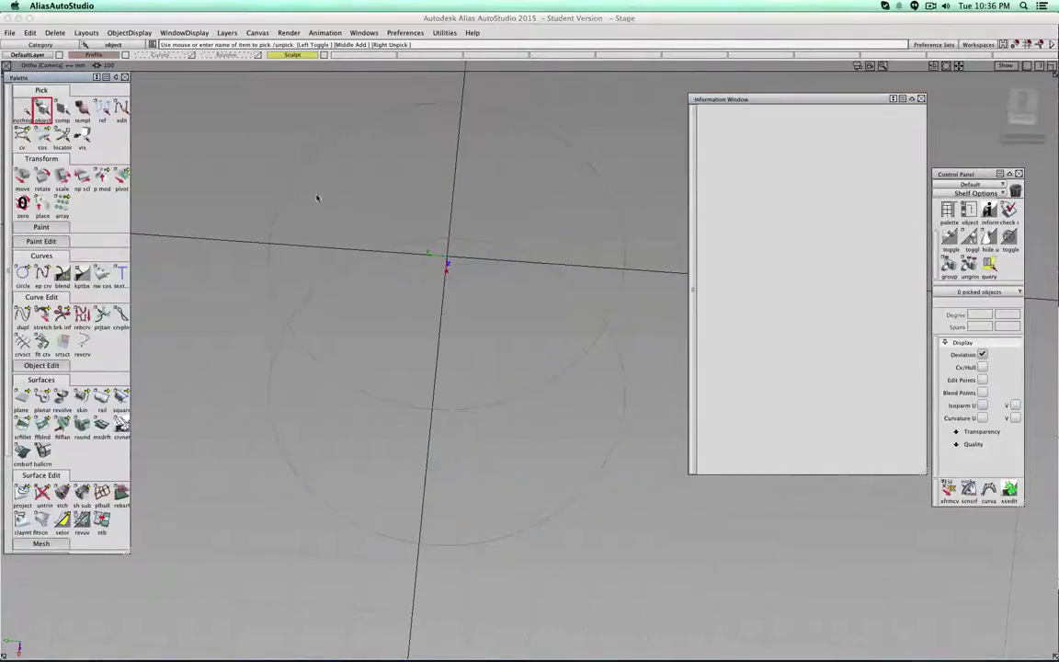
click(229, 55)
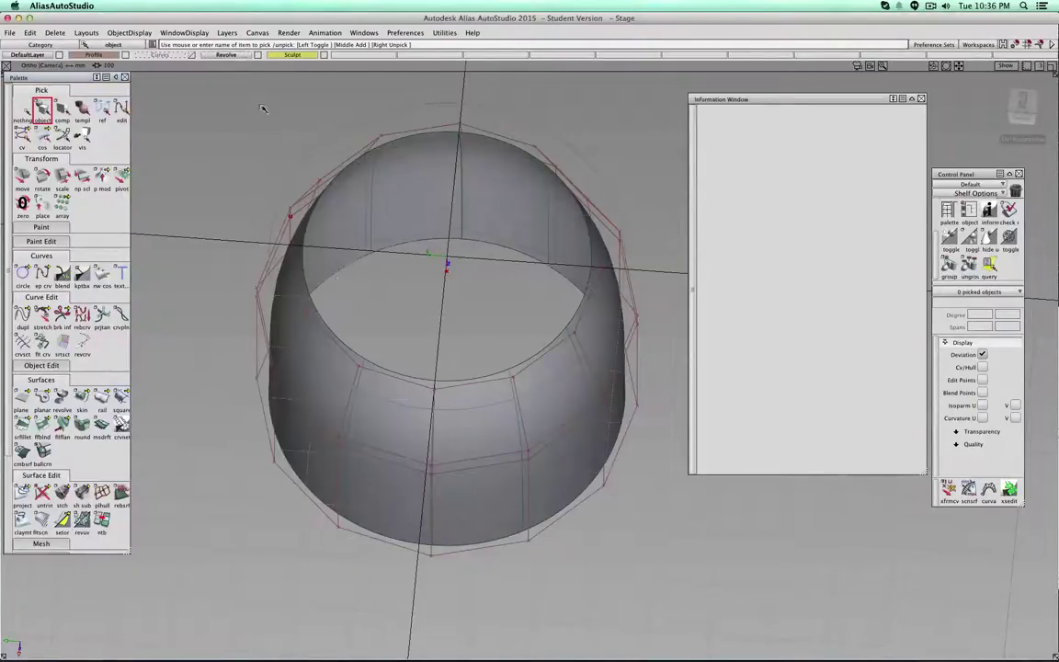
- Query-edit the original revolved surface and set its spans to 21, keeping it periodic at degree 5
click(407, 405)
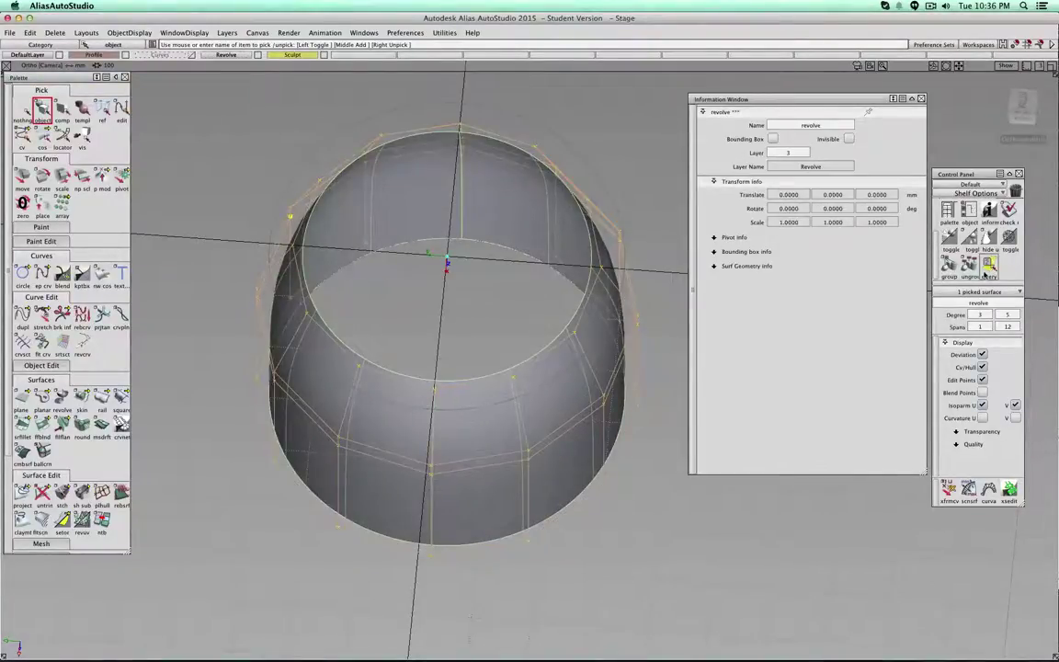
click(989, 265)
click(509, 198)
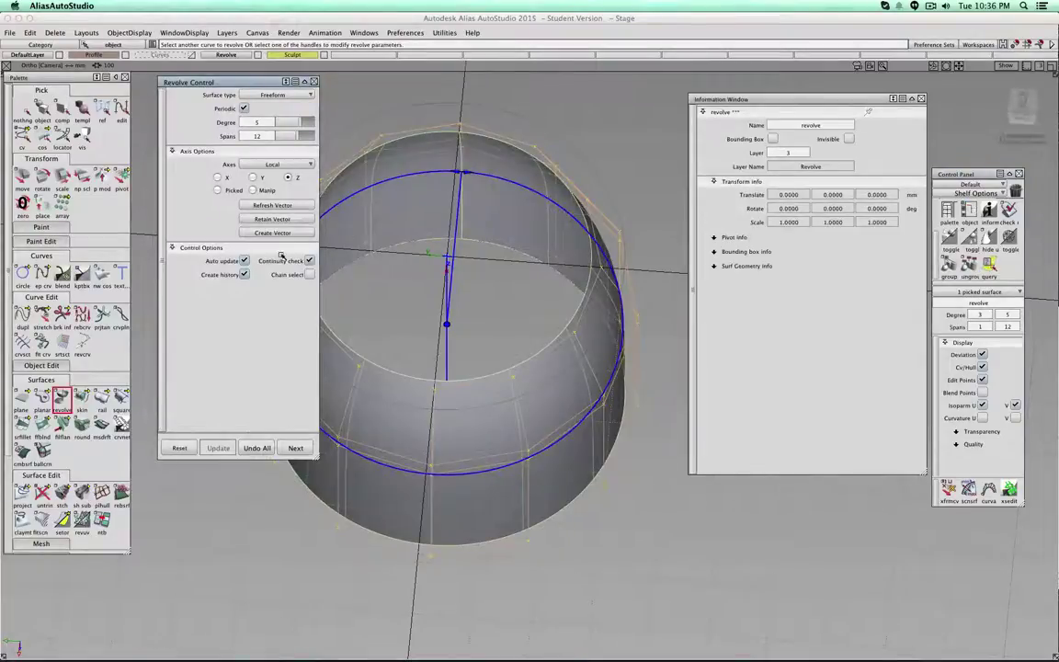
drag(226, 82, 144, 194)
alt+shift+drag(346, 199, 409, 282)
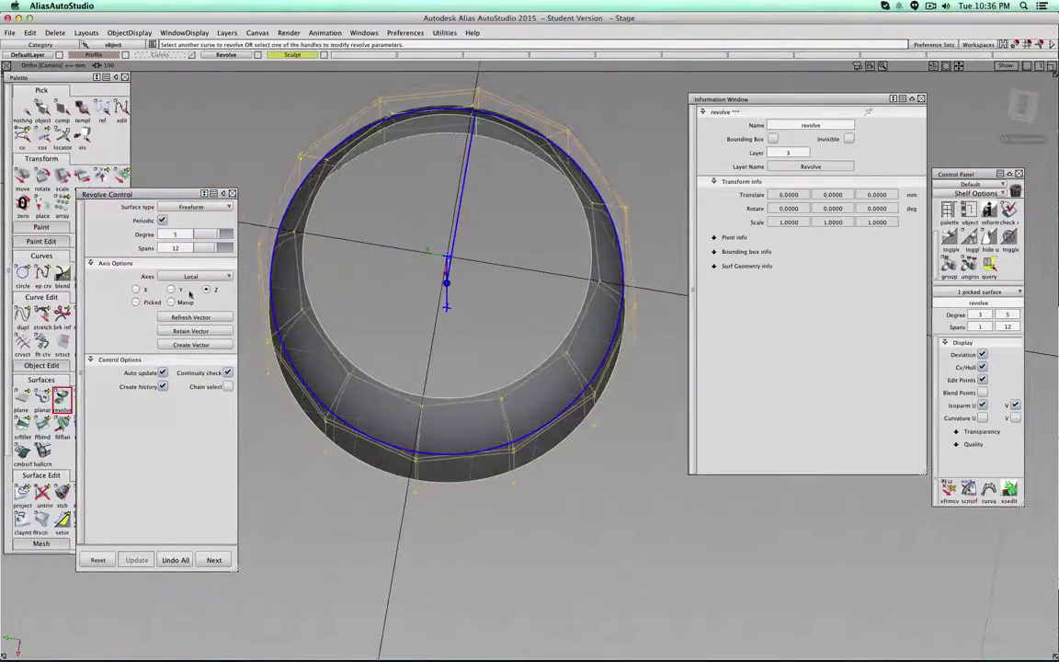
drag(181, 249, 157, 250)
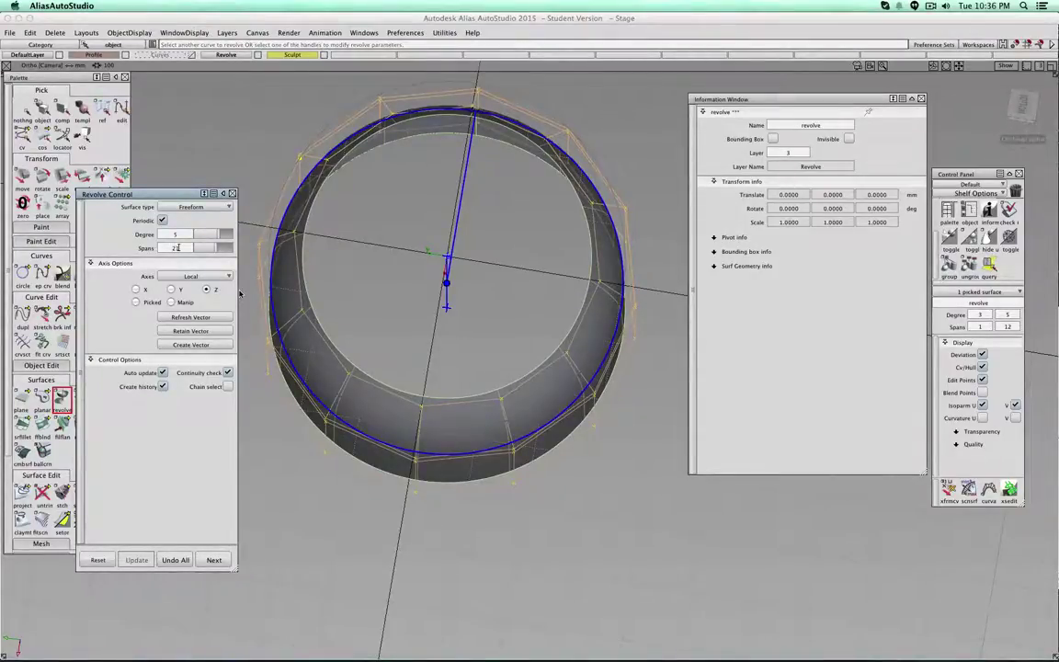
text(21)
key(Tab)
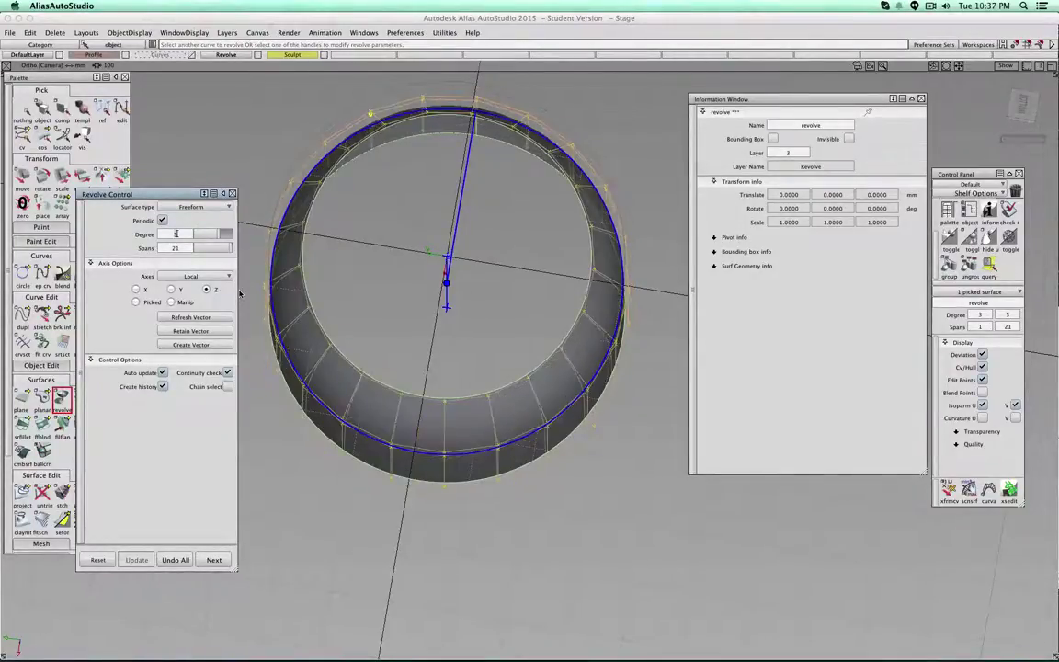
click(213, 560)
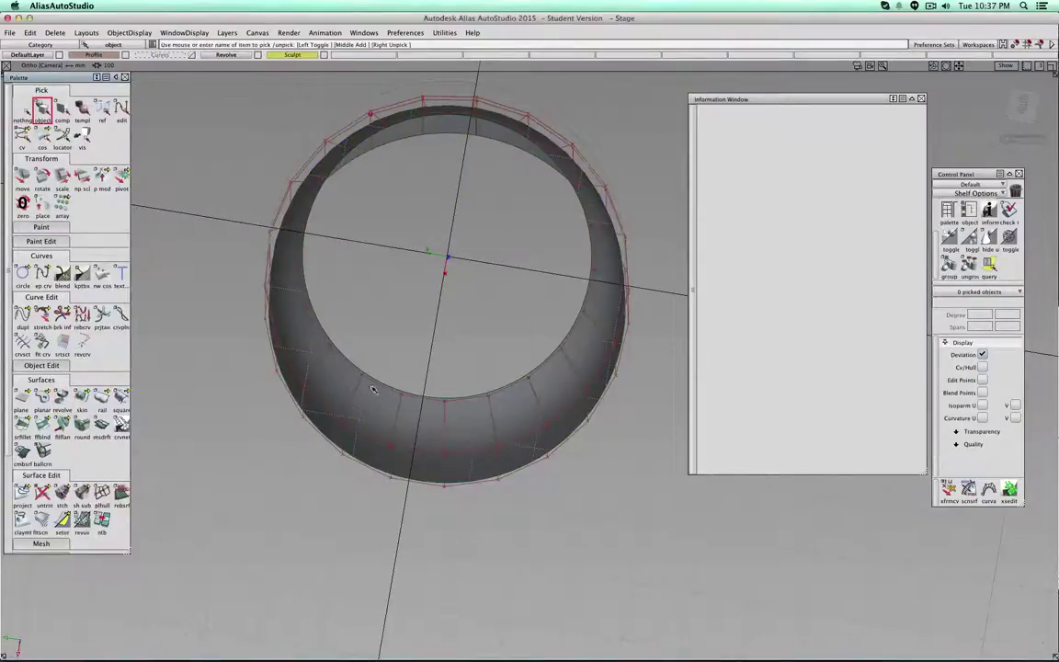
- Duplicate the revolved surface onto the Sculpt layer and hide the Revolve layer
click(341, 346)
key(super+c)
key(super+v)
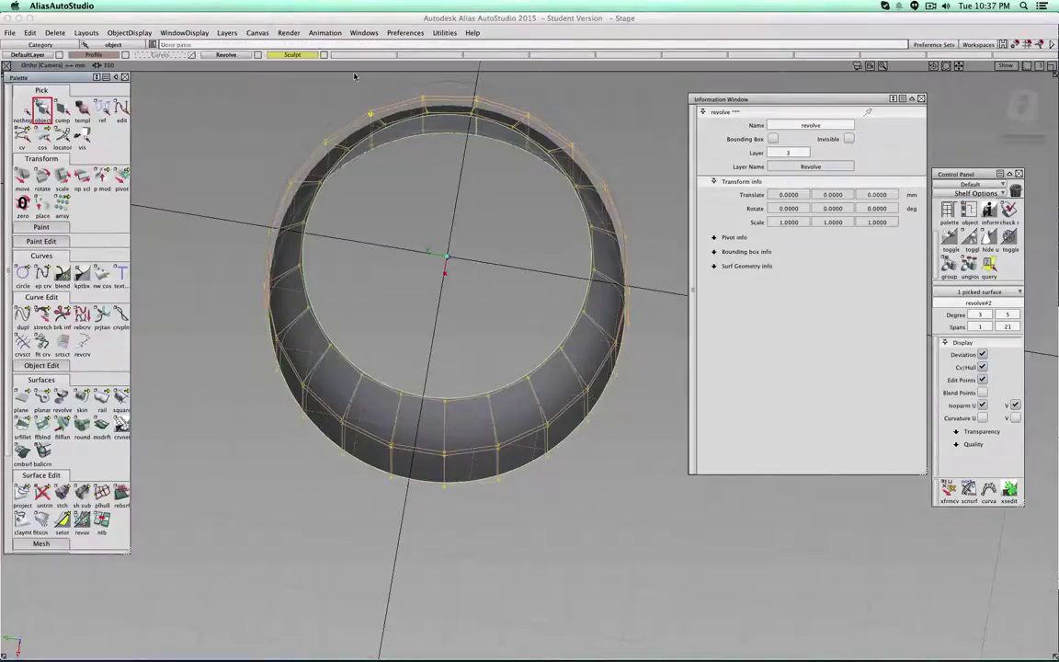
click(293, 55)
click(290, 66)
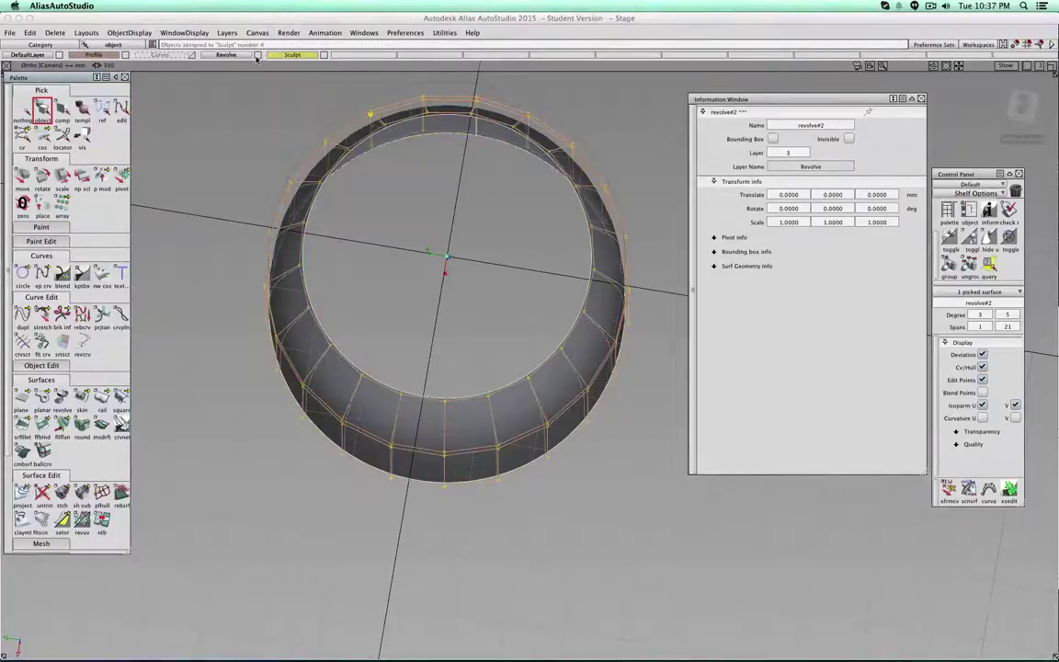
- In the bottom view, pick every fourth CV around the lowest hull row of the copy, five in all
click(1025, 105)
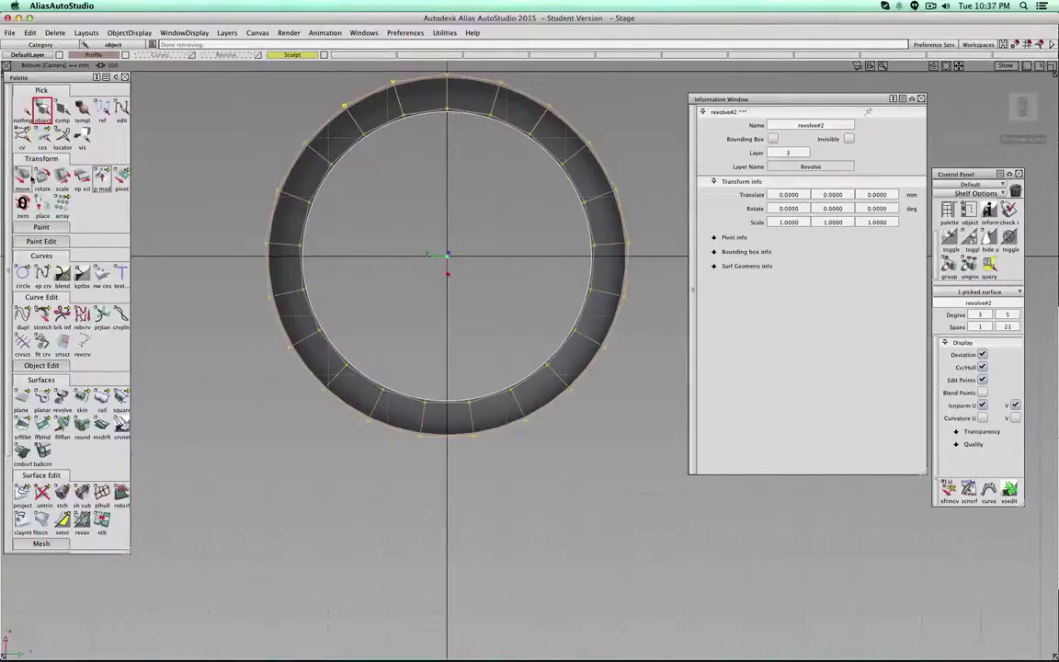
click(22, 133)
ctrl+shift+drag(397, 218, 401, 207)
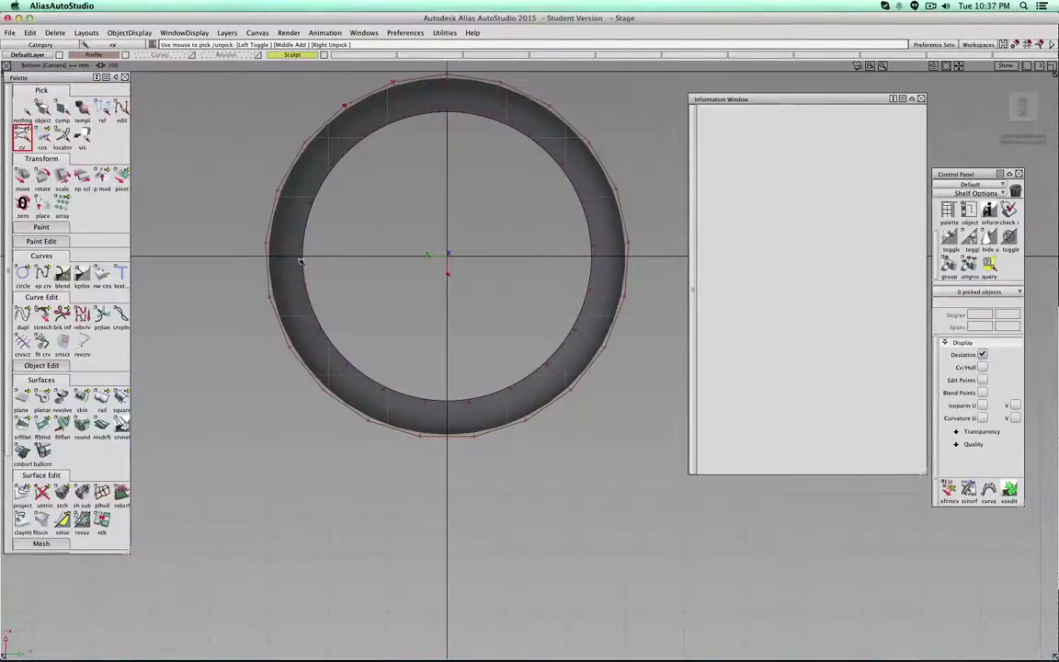
click(307, 144)
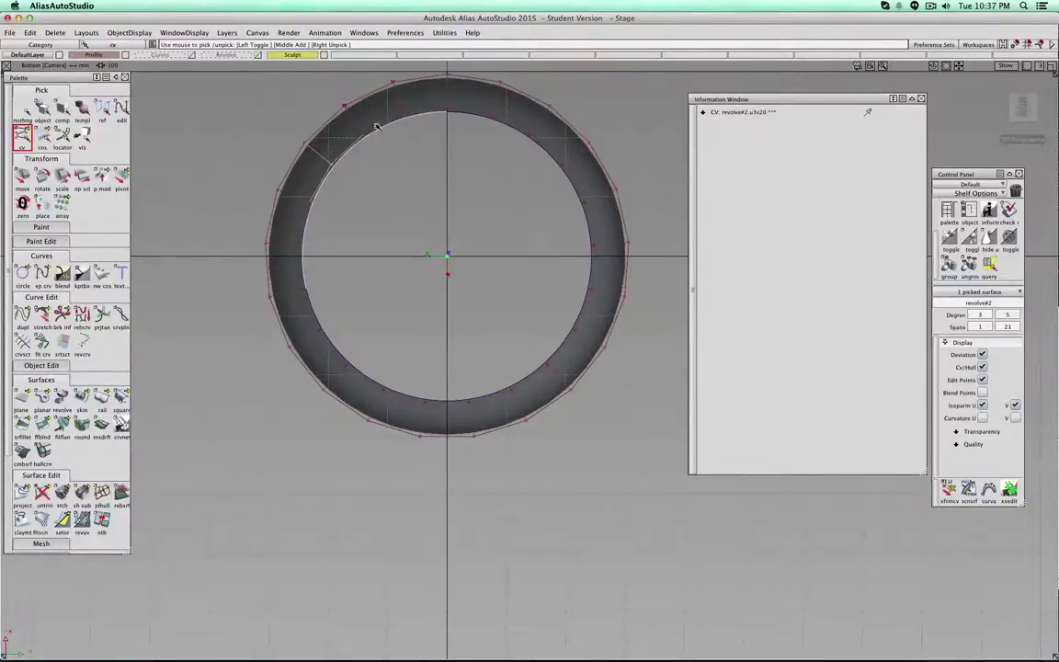
click(488, 117)
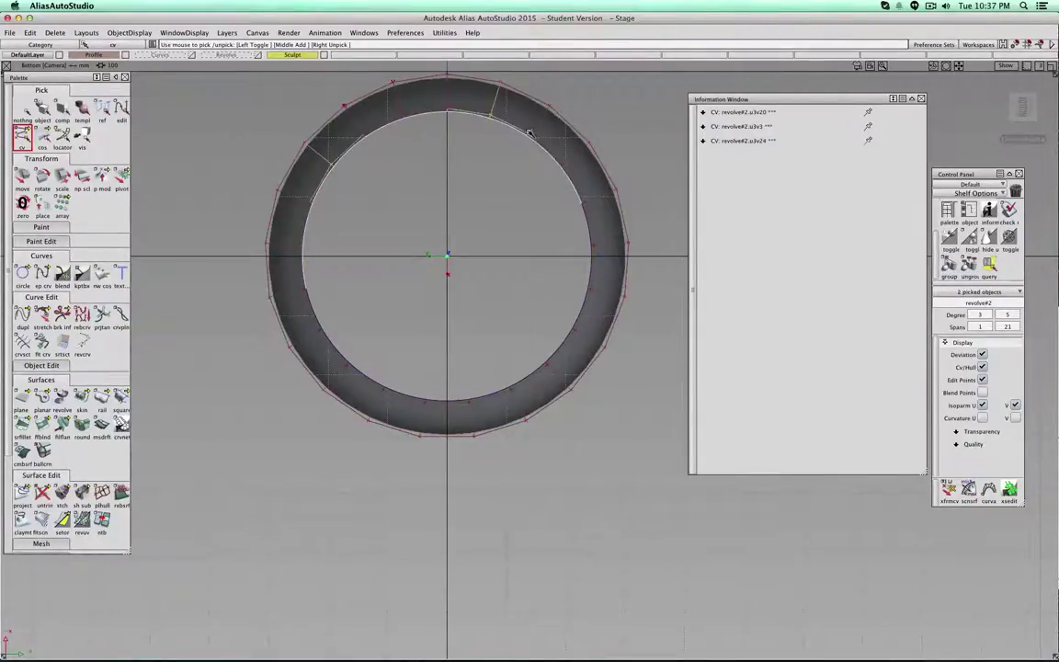
click(589, 242)
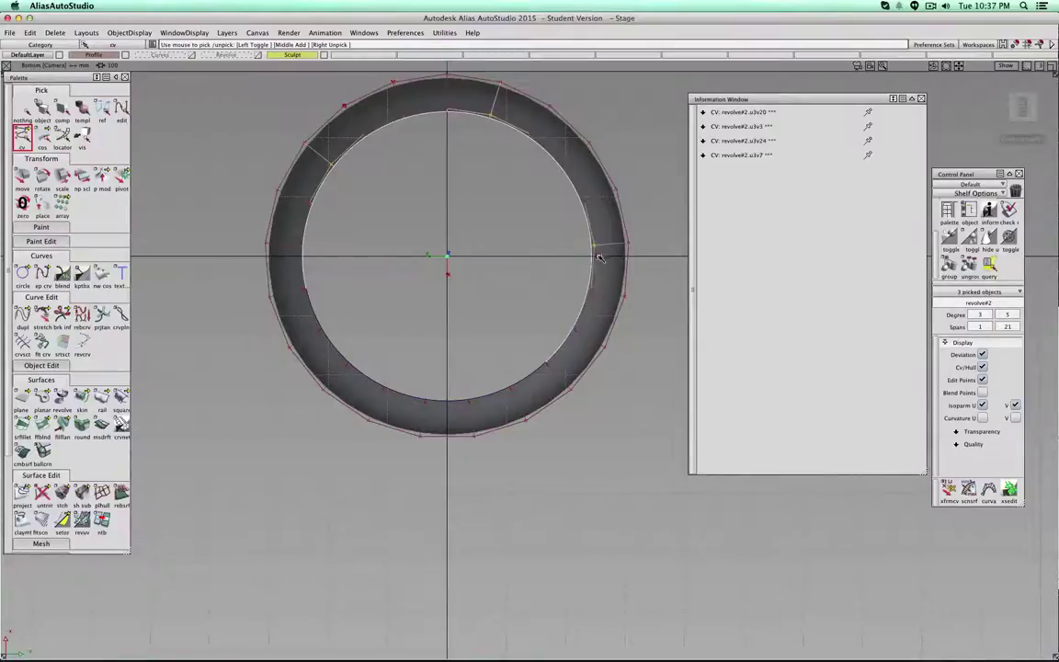
click(506, 377)
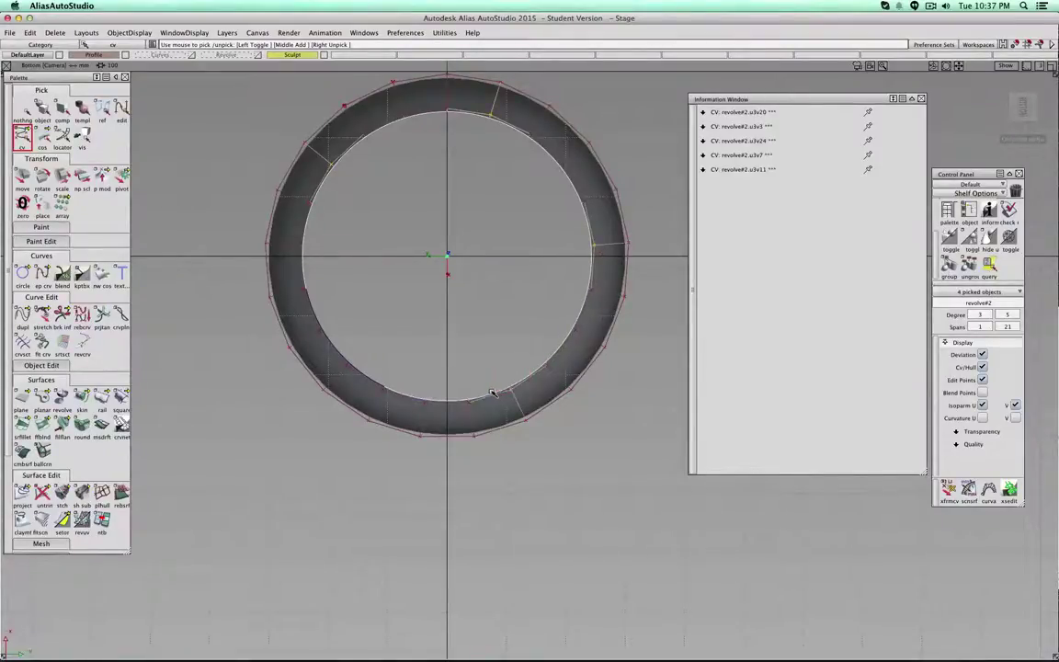
click(344, 370)
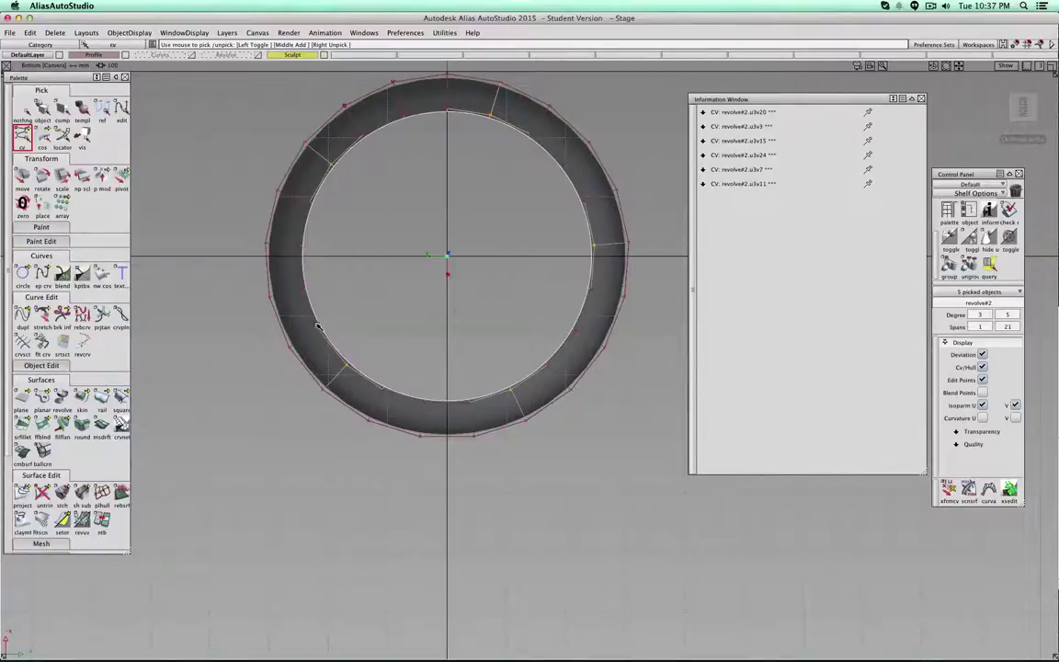
- Deselect the picked CVs and delete the 21-span copy from the Sculpt layer
click(41, 108)
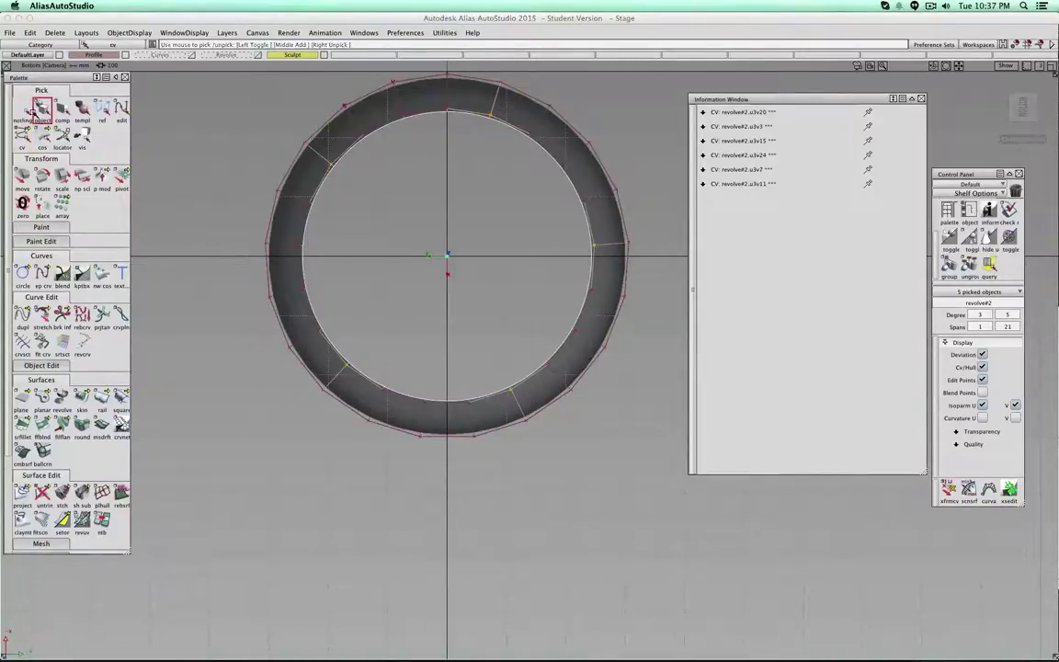
alt+shift+drag(414, 442, 445, 336)
click(23, 111)
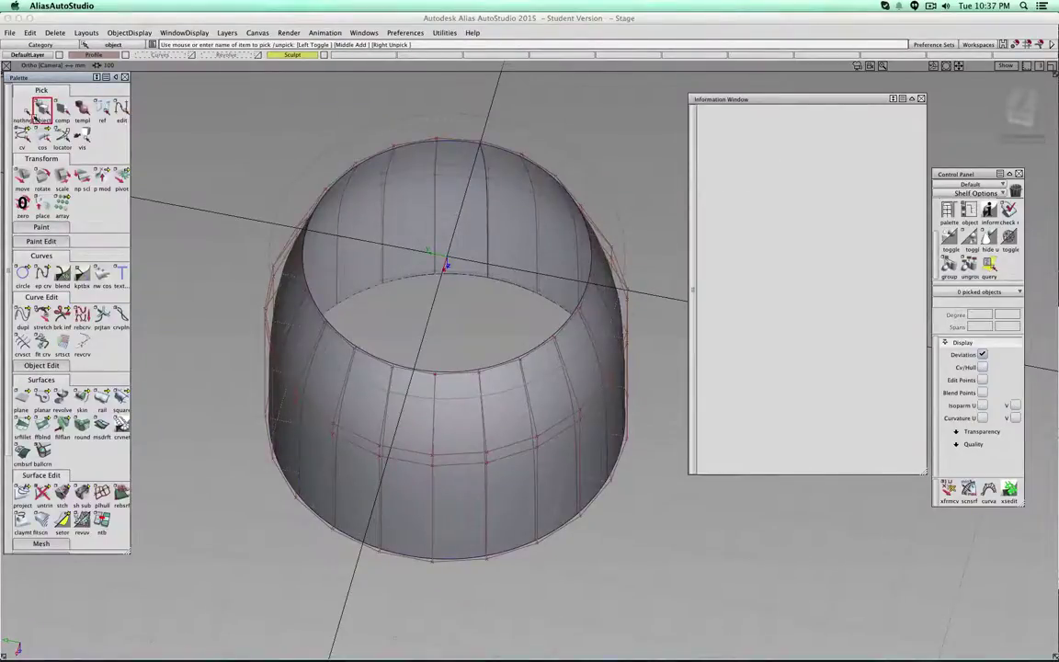
click(23, 176)
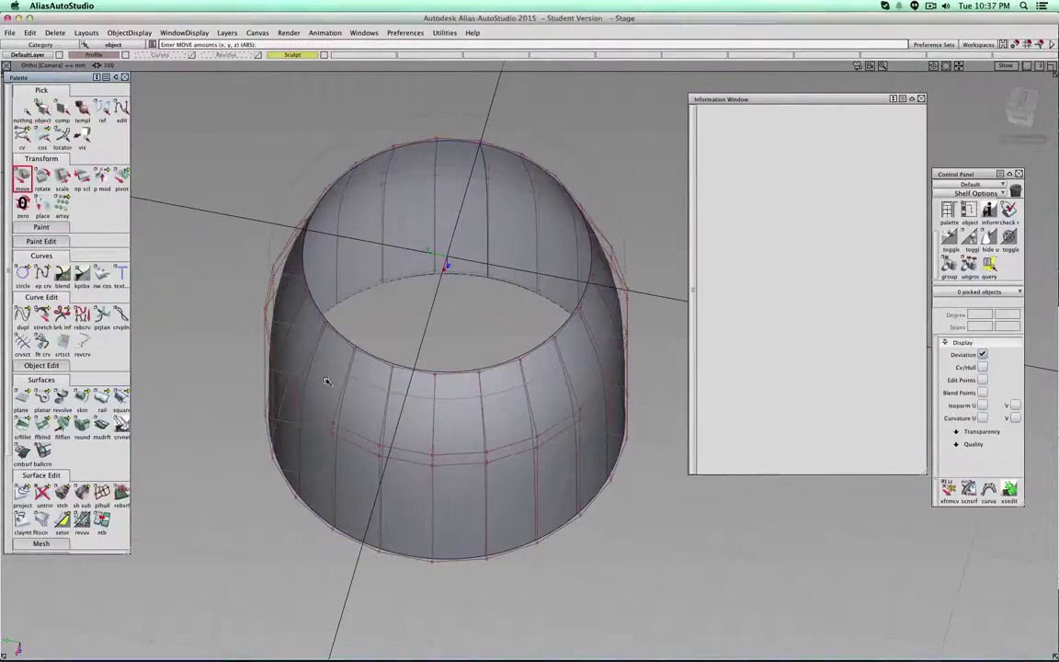
click(44, 108)
click(399, 232)
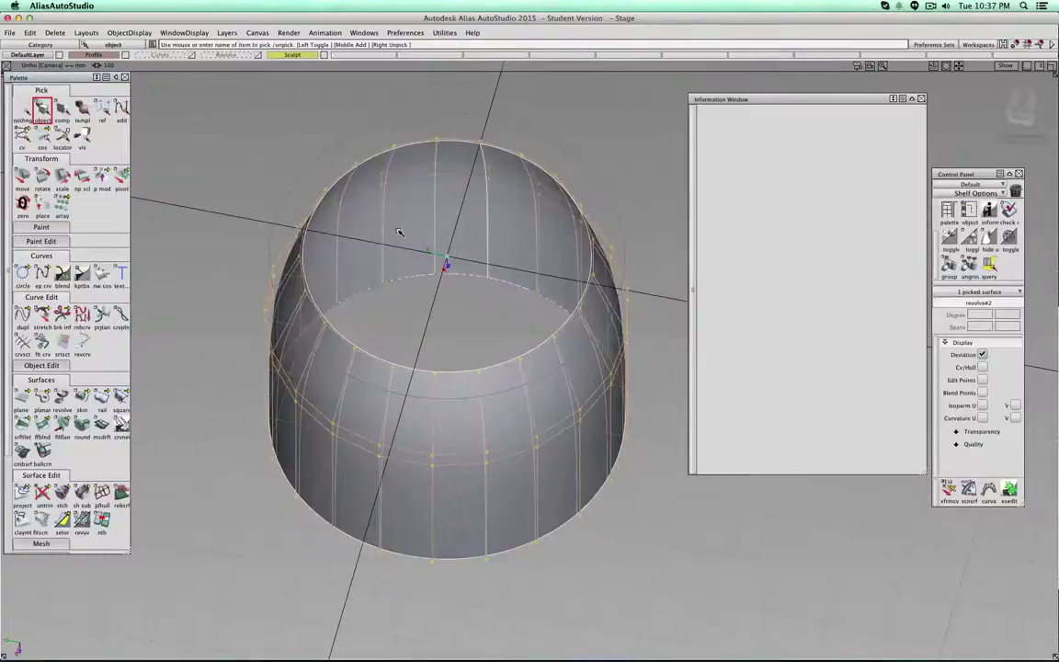
key(Delete)
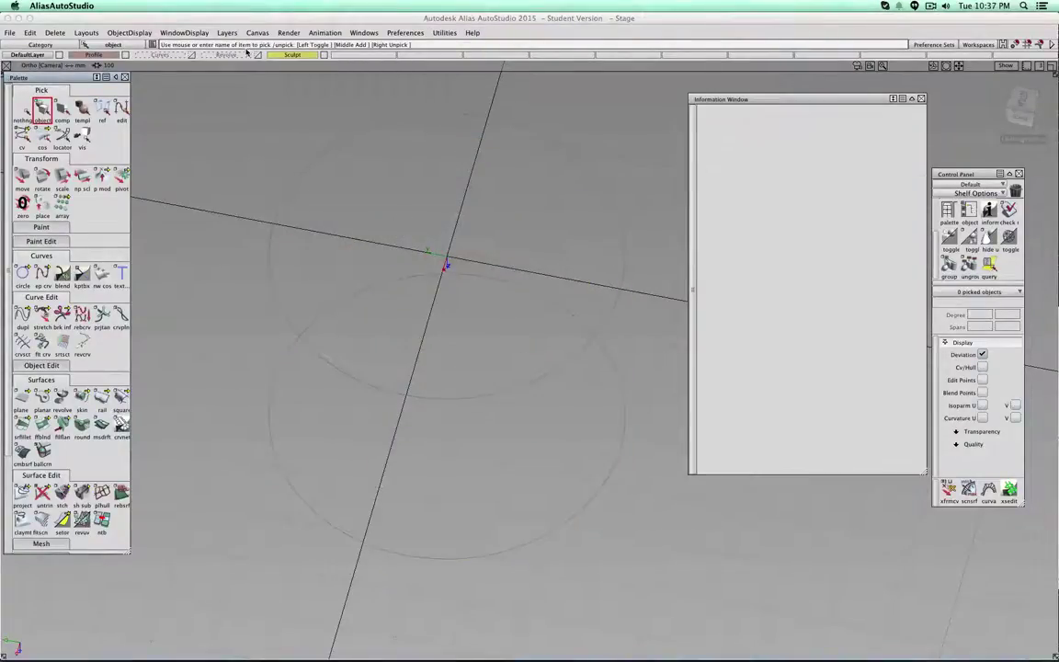
- Make the Revolve layer visible and query-edit the original revolved surface to set its spans to 20
key(super+z)
click(359, 241)
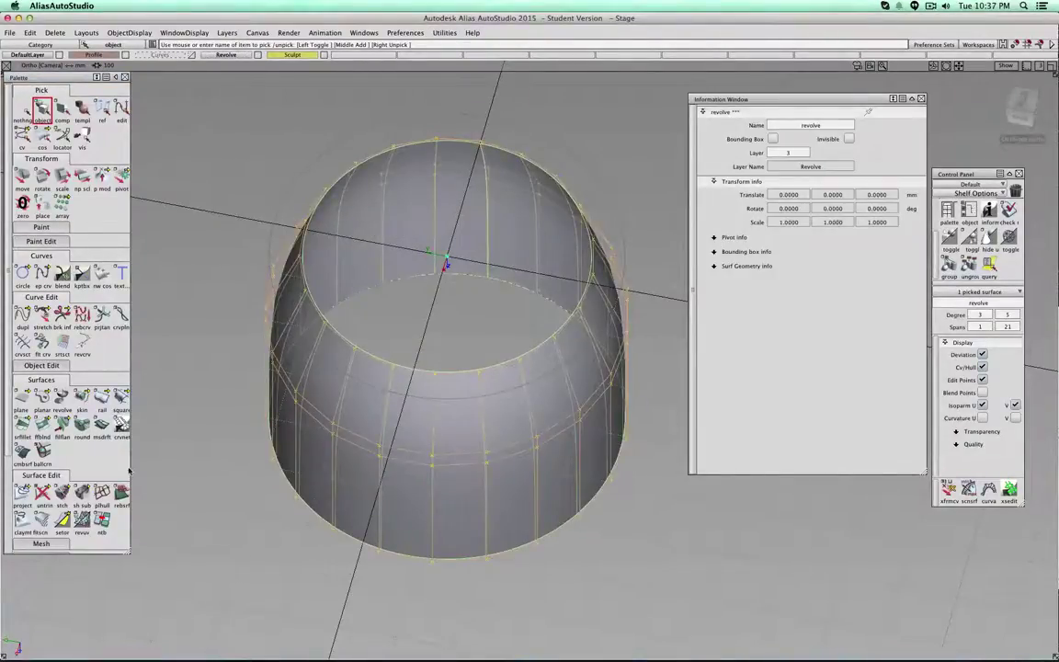
click(989, 265)
click(461, 418)
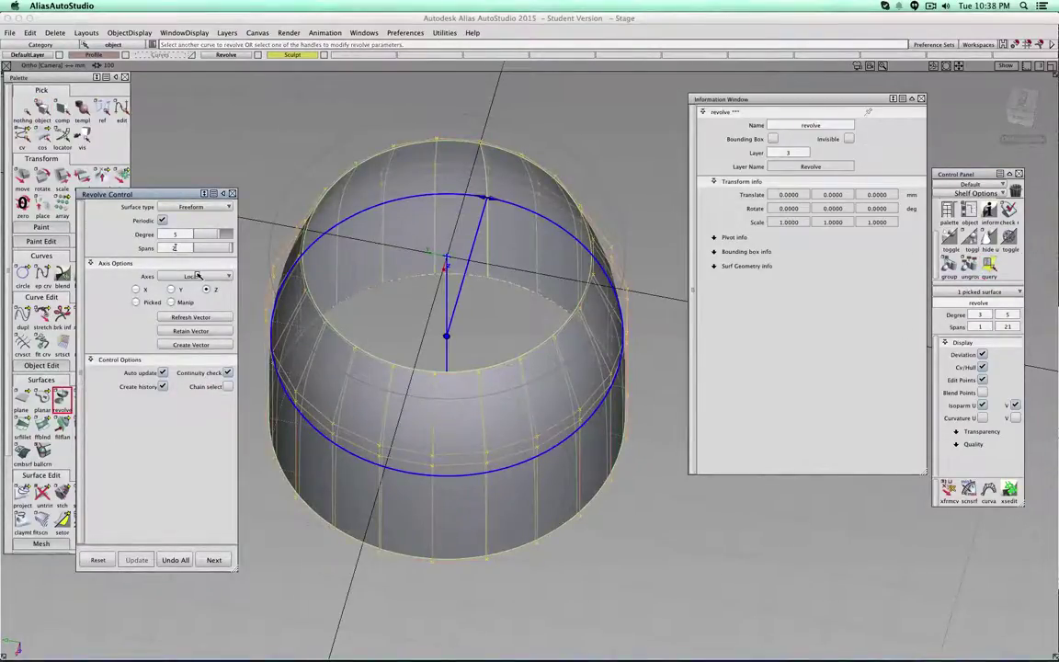
key(Return)
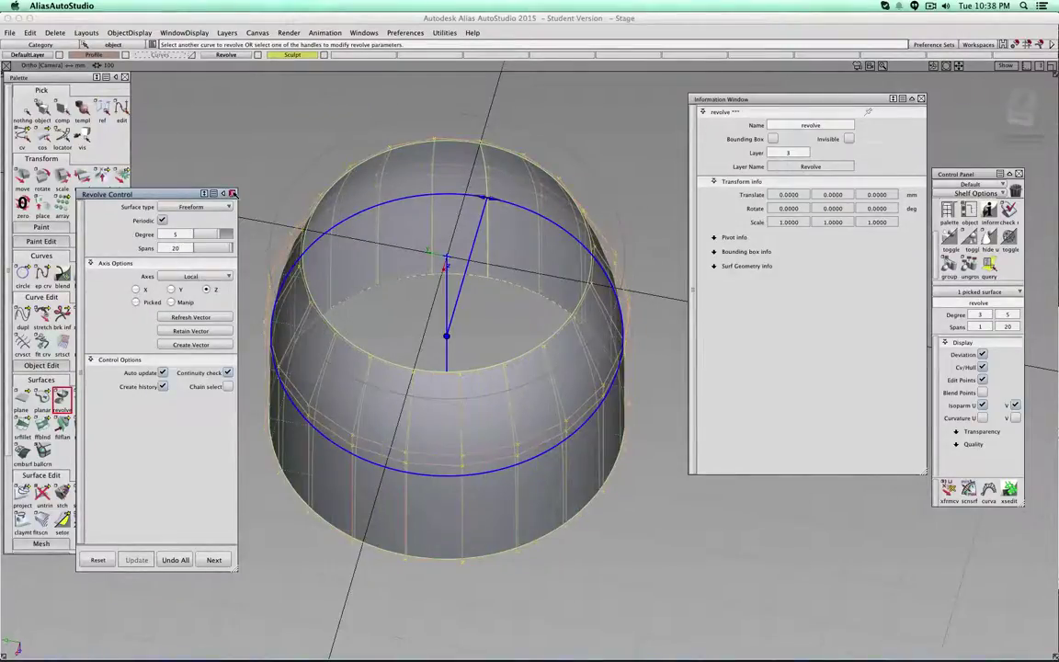
click(233, 193)
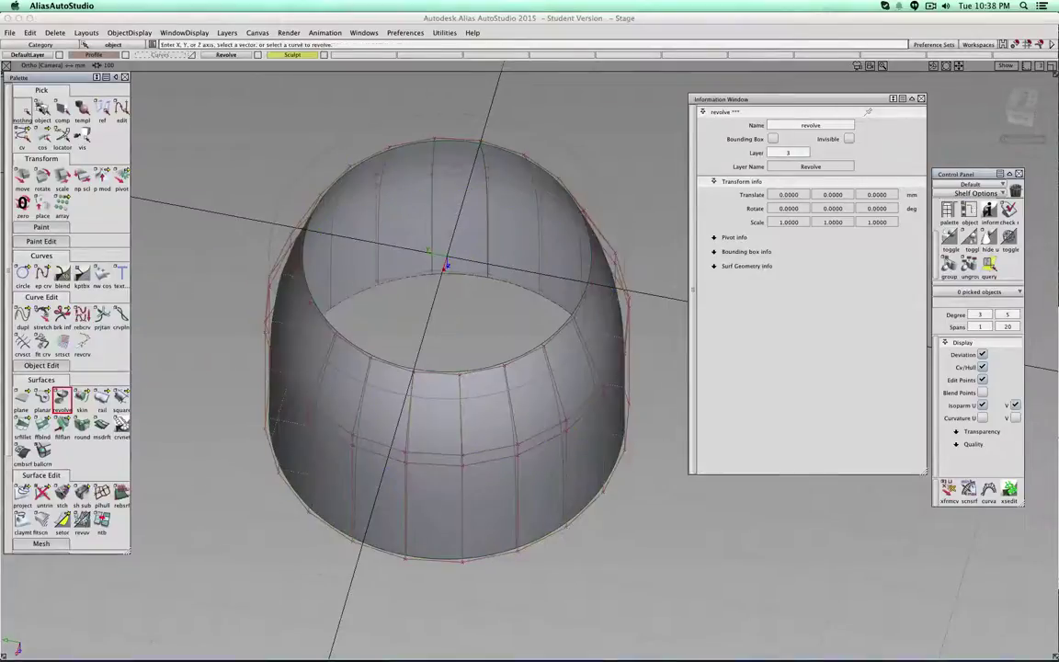
click(322, 228)
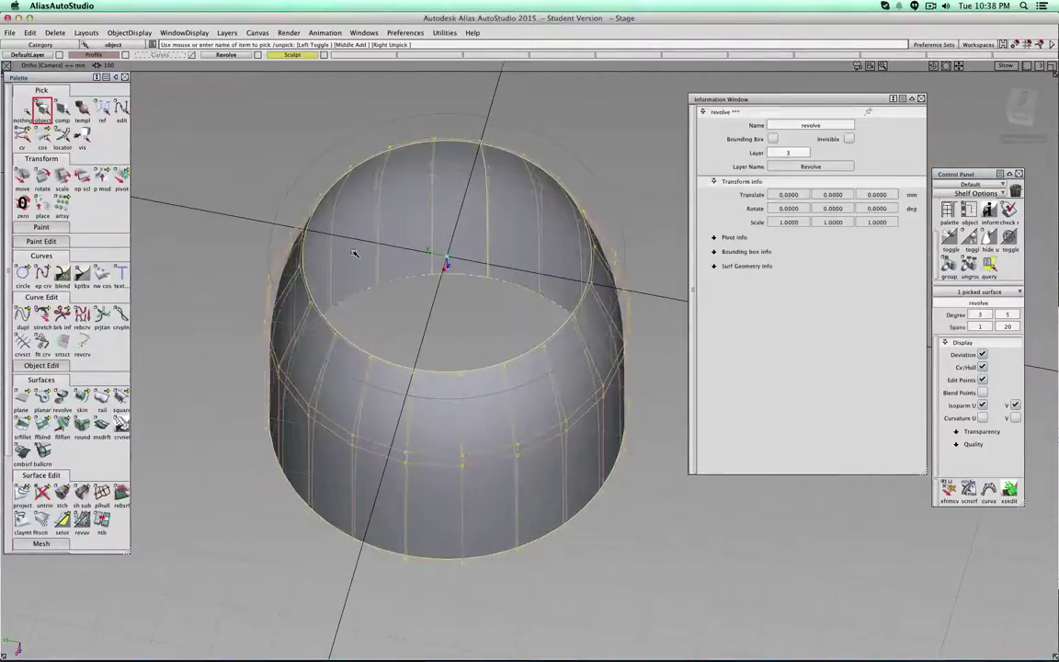
click(22, 134)
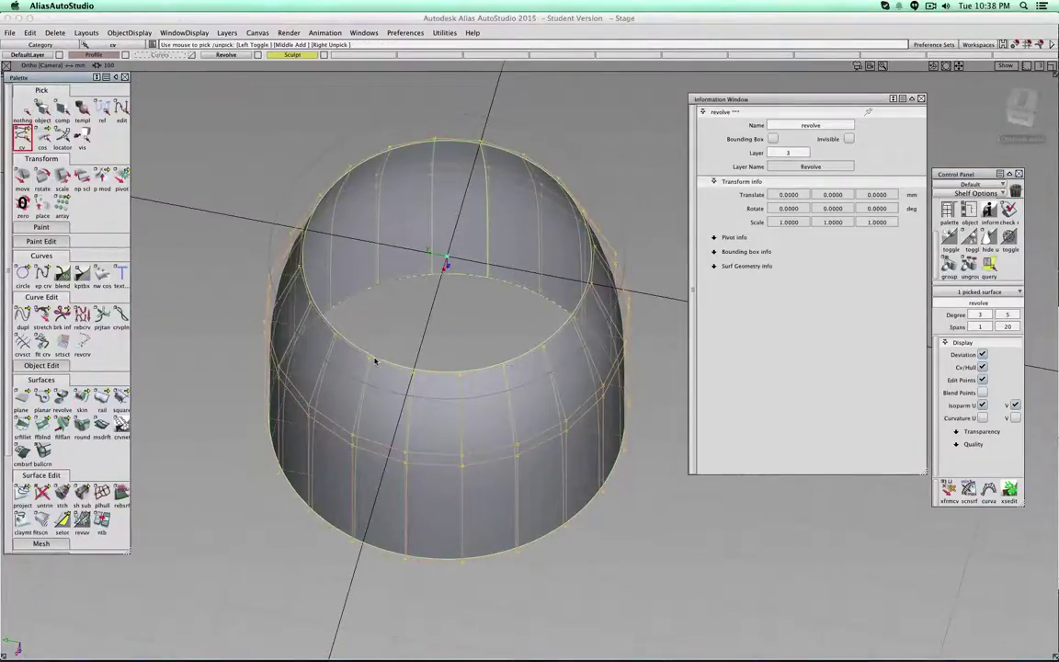
click(410, 367)
ctrl+shift+right_drag(411, 338, 410, 313)
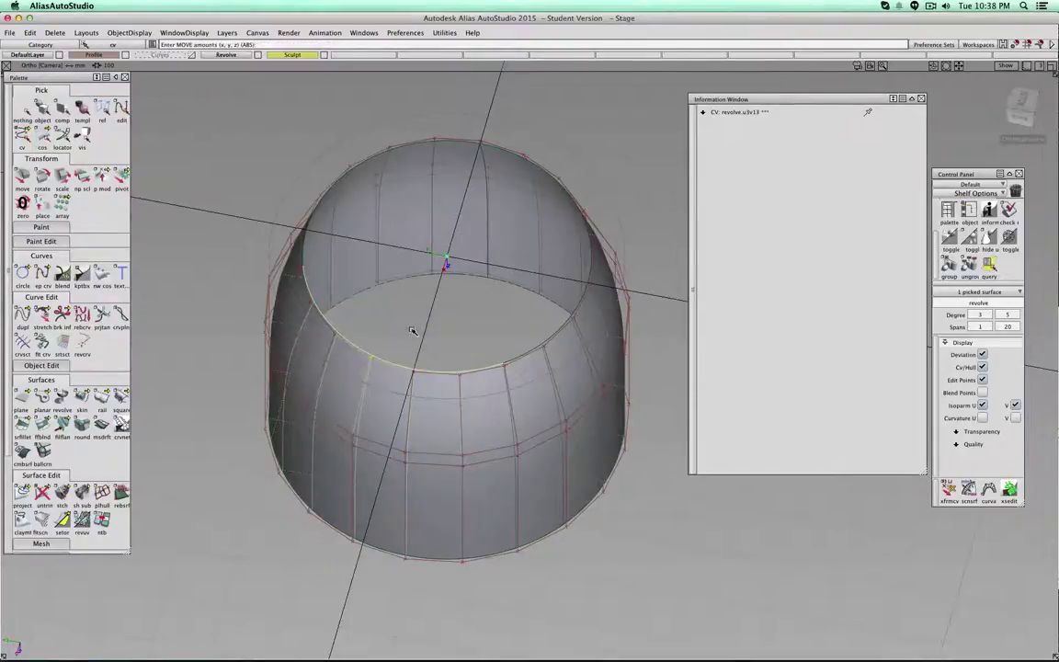
click(414, 332)
click(584, 367)
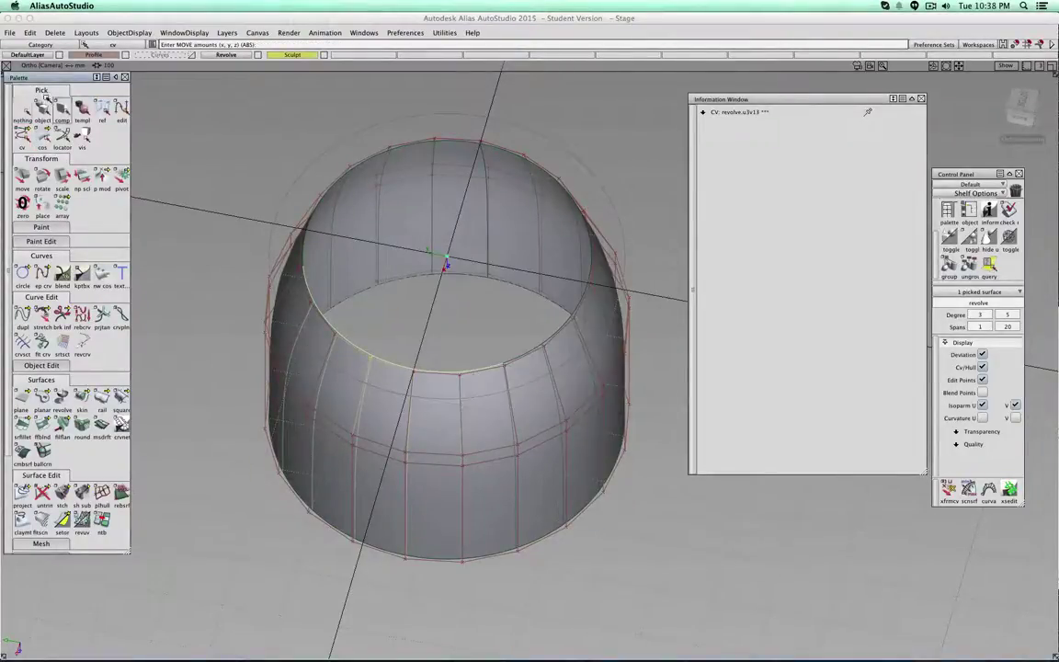
- Duplicate the 20-span revolved surface, assign the copy to the Sculpt layer and hide the Revolve layer
click(42, 107)
click(359, 232)
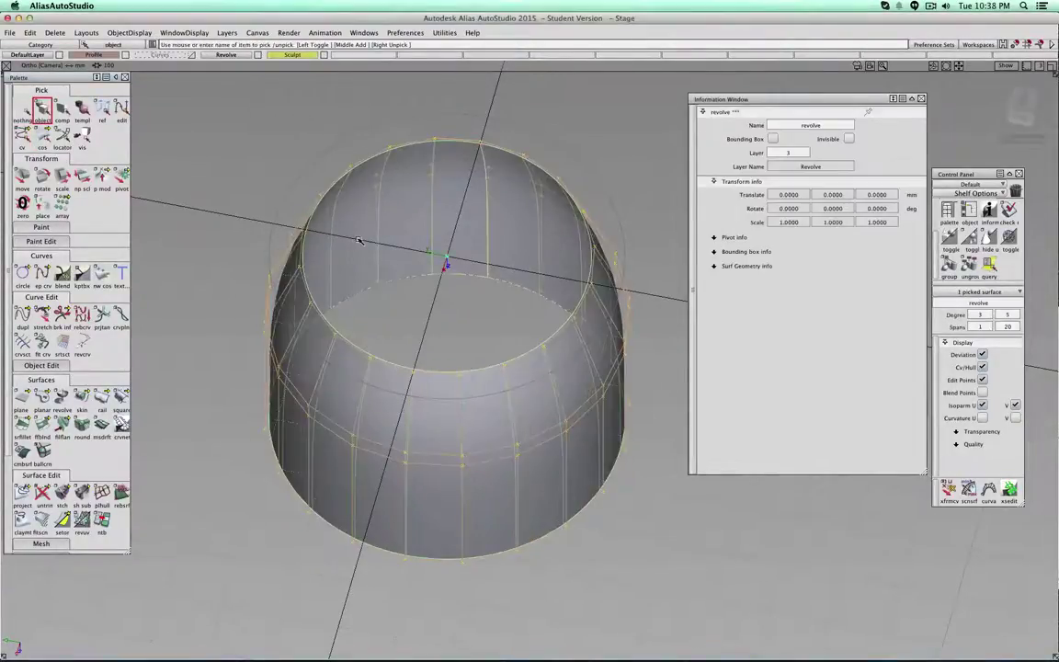
click(295, 56)
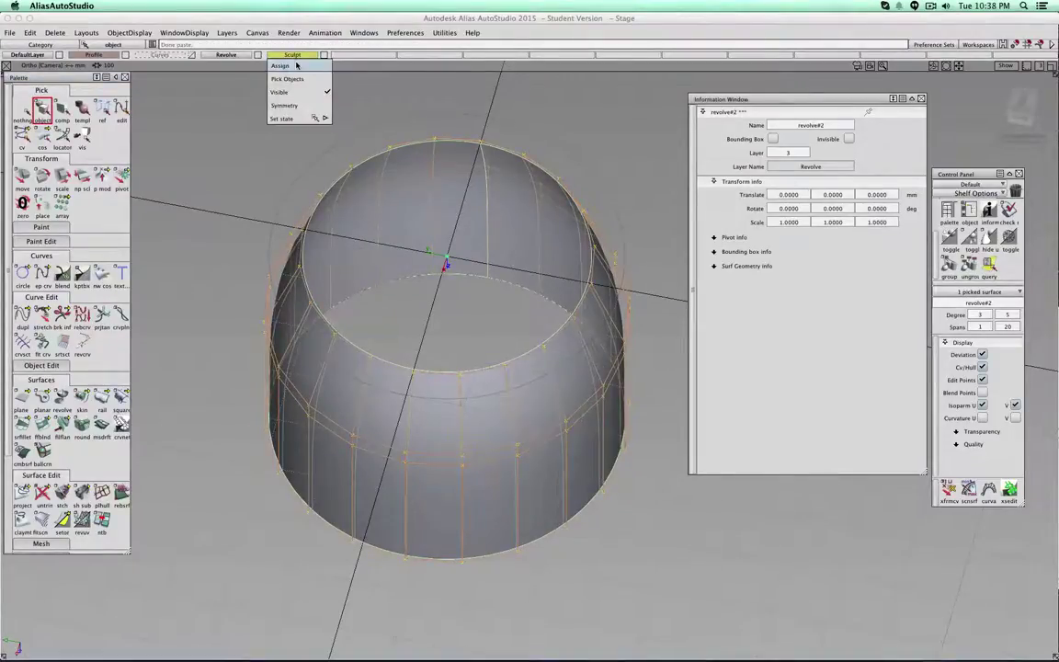
click(296, 65)
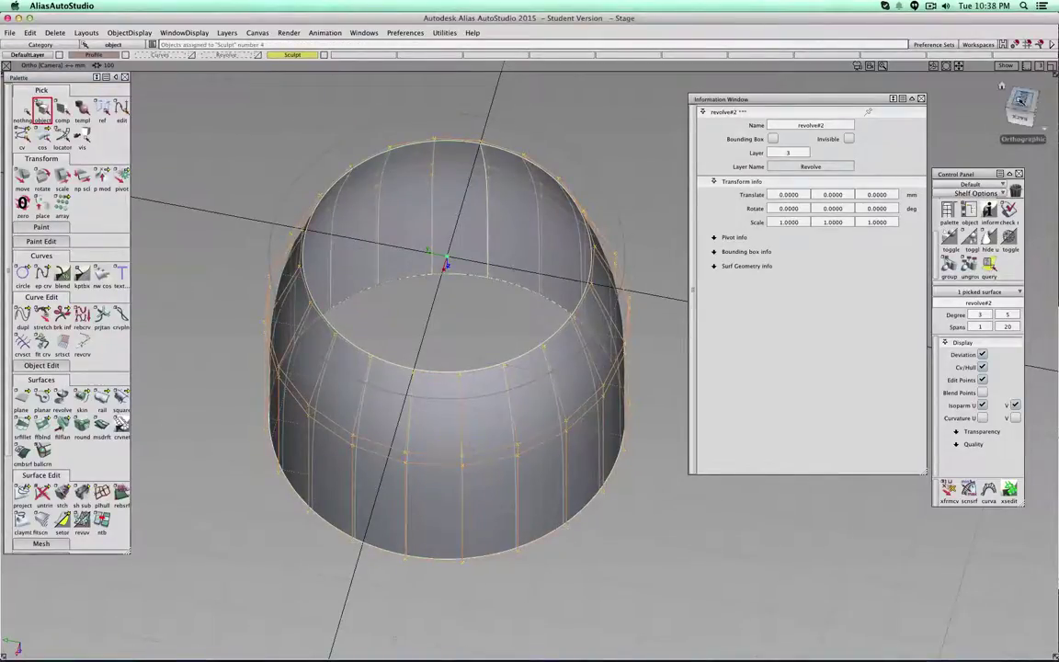
- In the bottom view, pick every fourth CV around the inner rim hull row of the Sculpt copy, five in all
click(1028, 100)
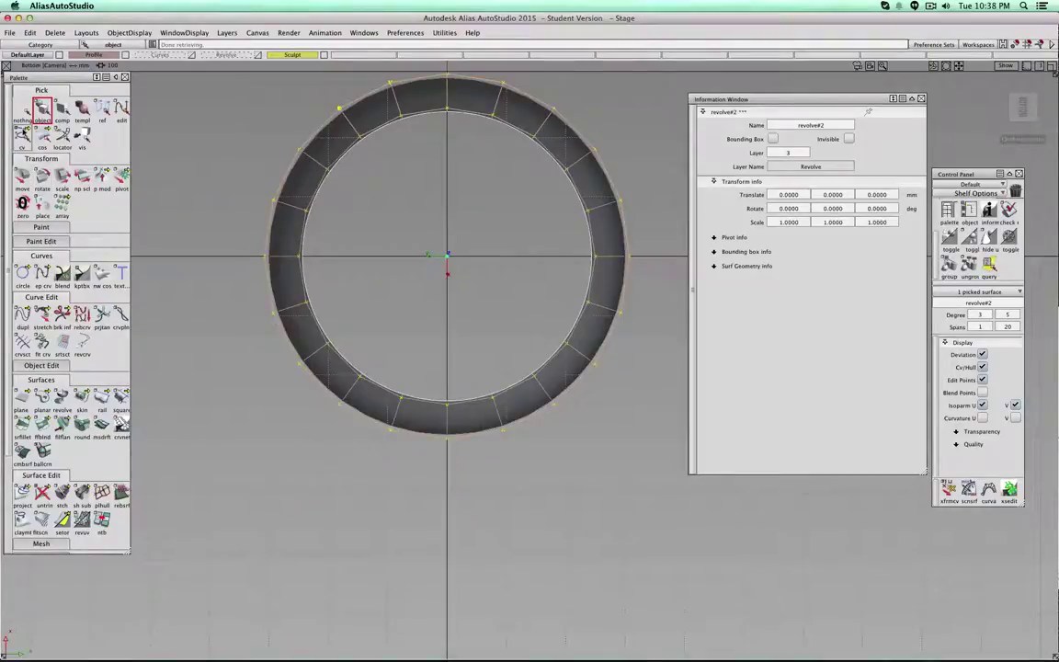
click(22, 134)
ctrl+shift+drag(421, 281, 421, 257)
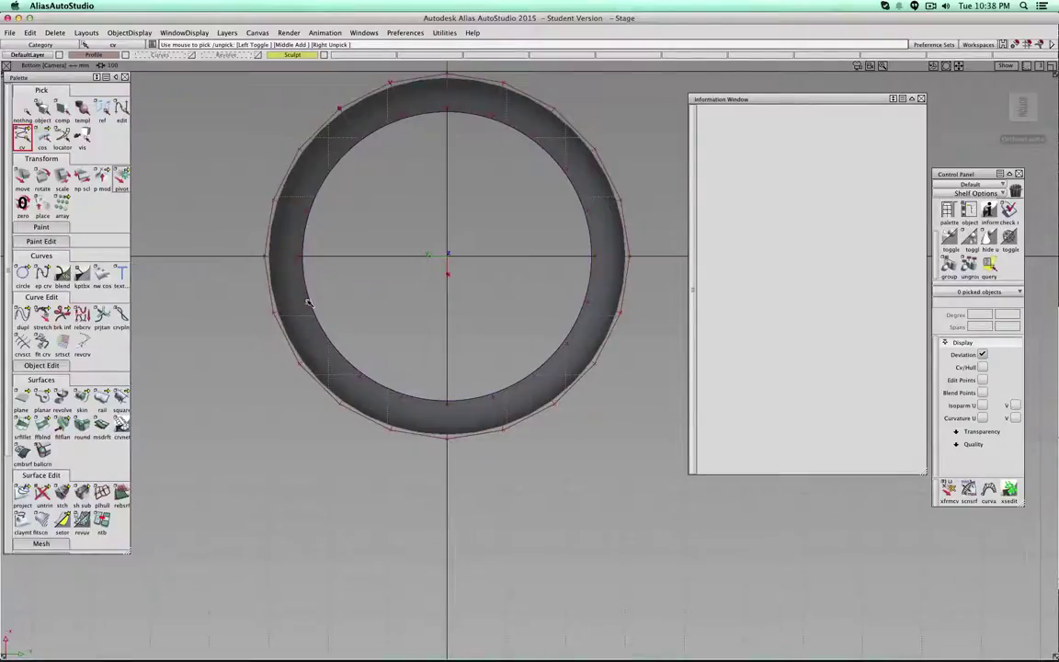
click(344, 156)
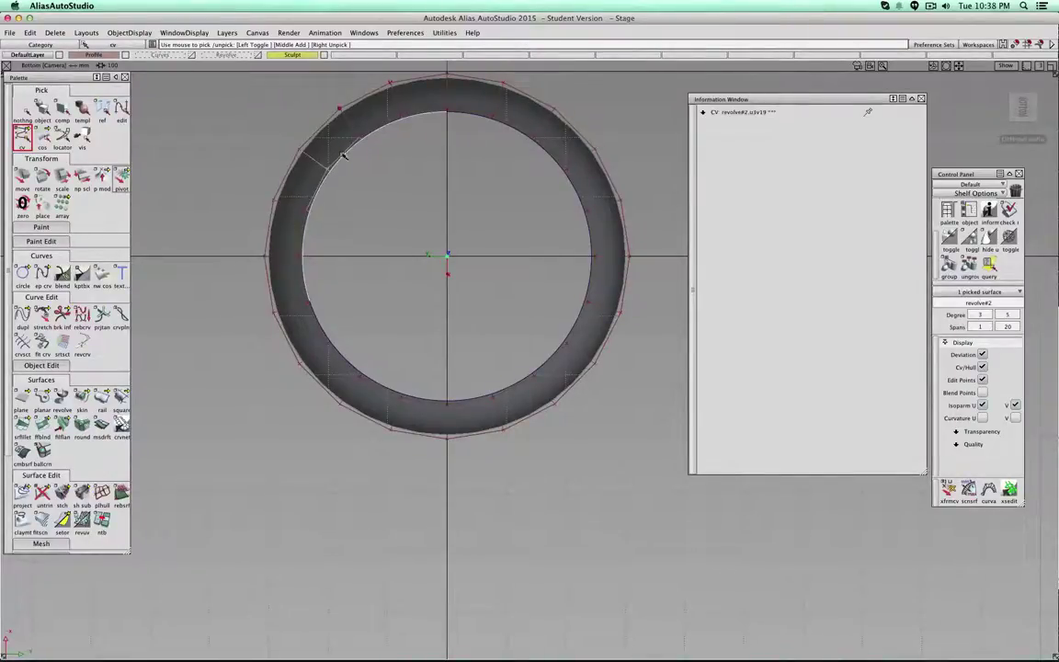
click(495, 117)
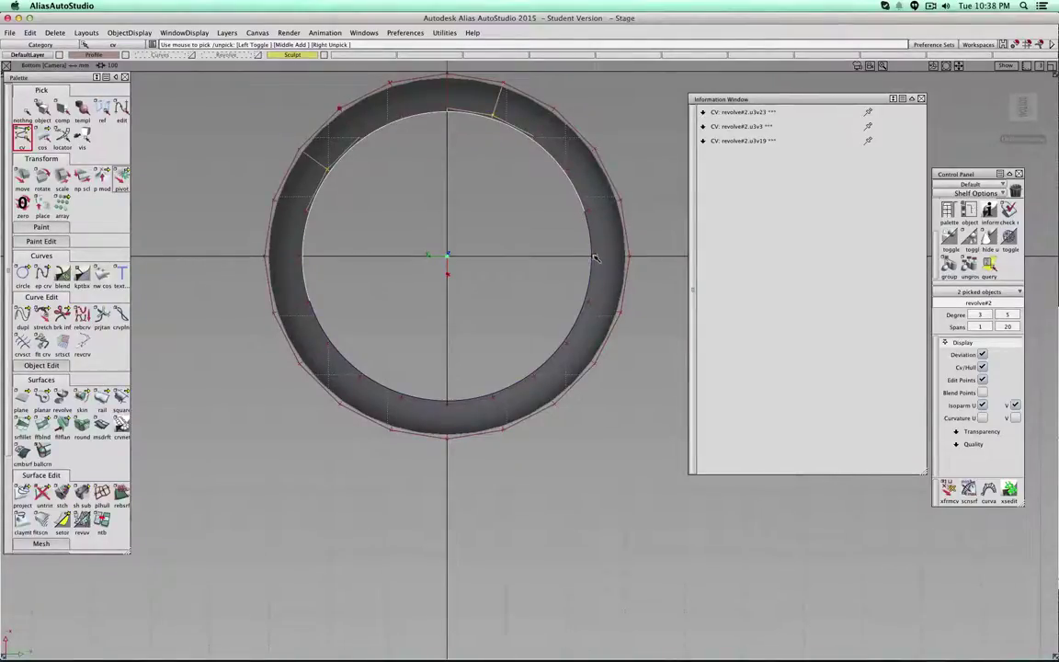
click(594, 258)
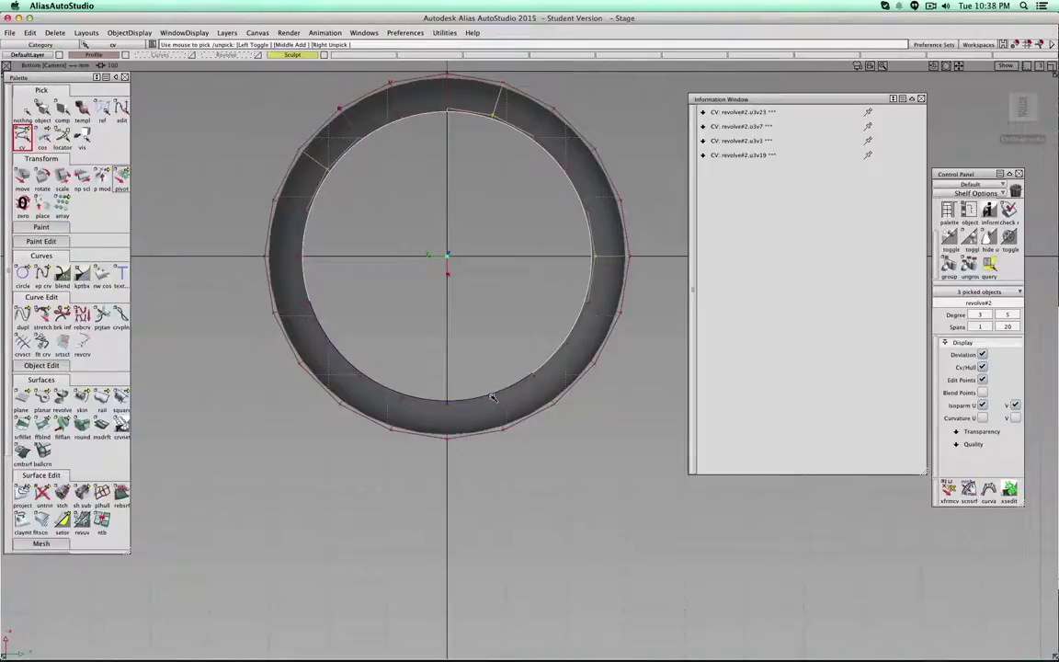
click(444, 402)
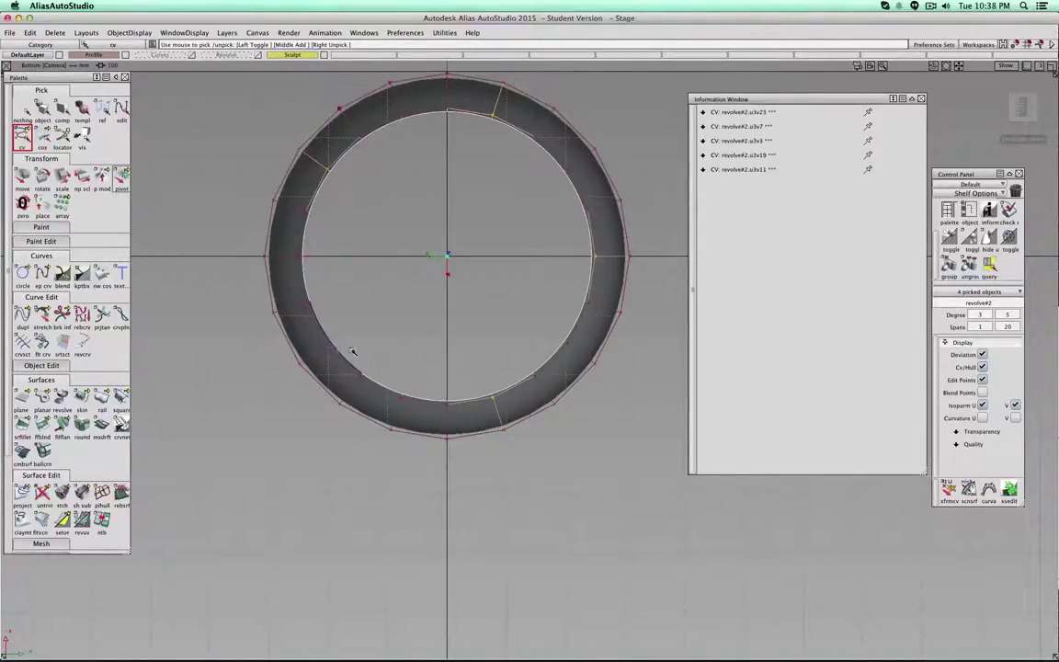
click(329, 342)
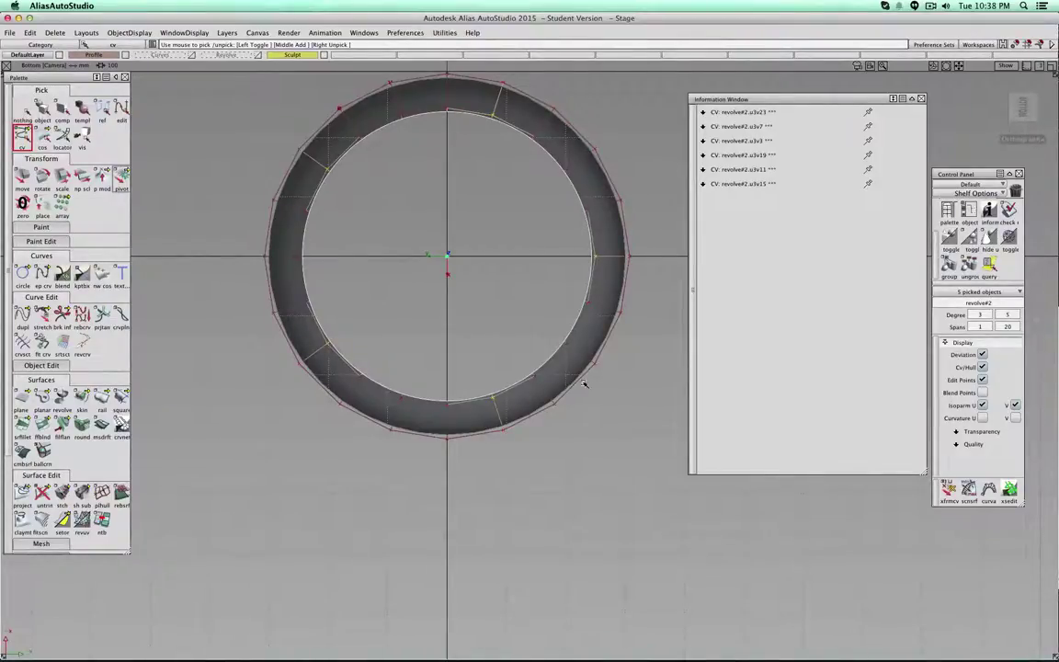
- Scale the five picked rim CVs inward to the central axis to form a five-lobed opening
alt+shift+drag(440, 301, 428, 200)
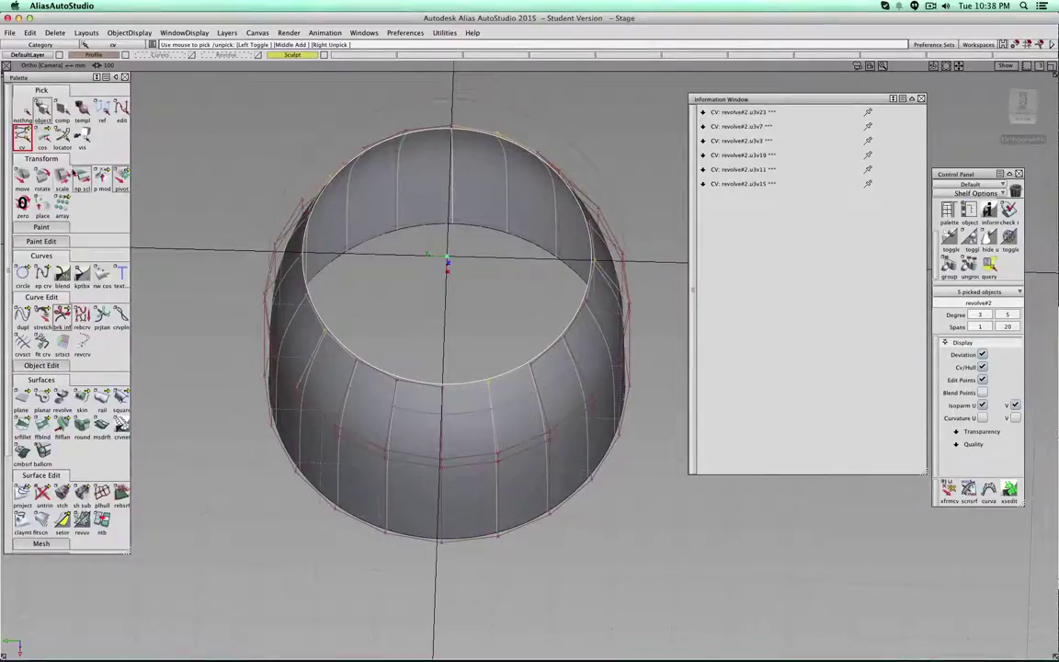
click(61, 177)
drag(564, 125, 483, 183)
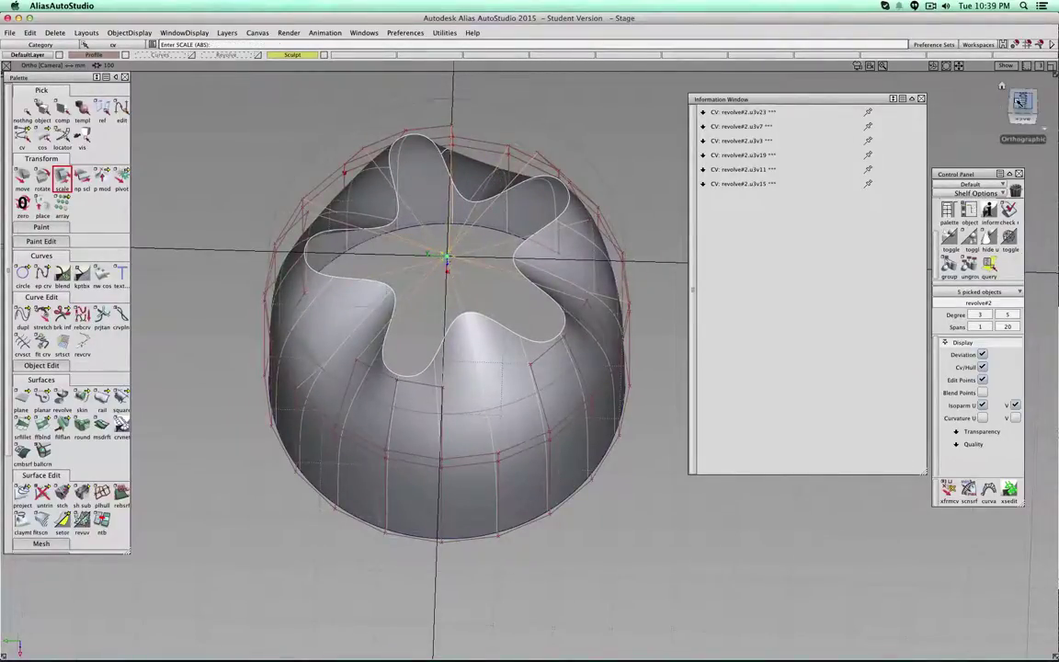
click(1020, 101)
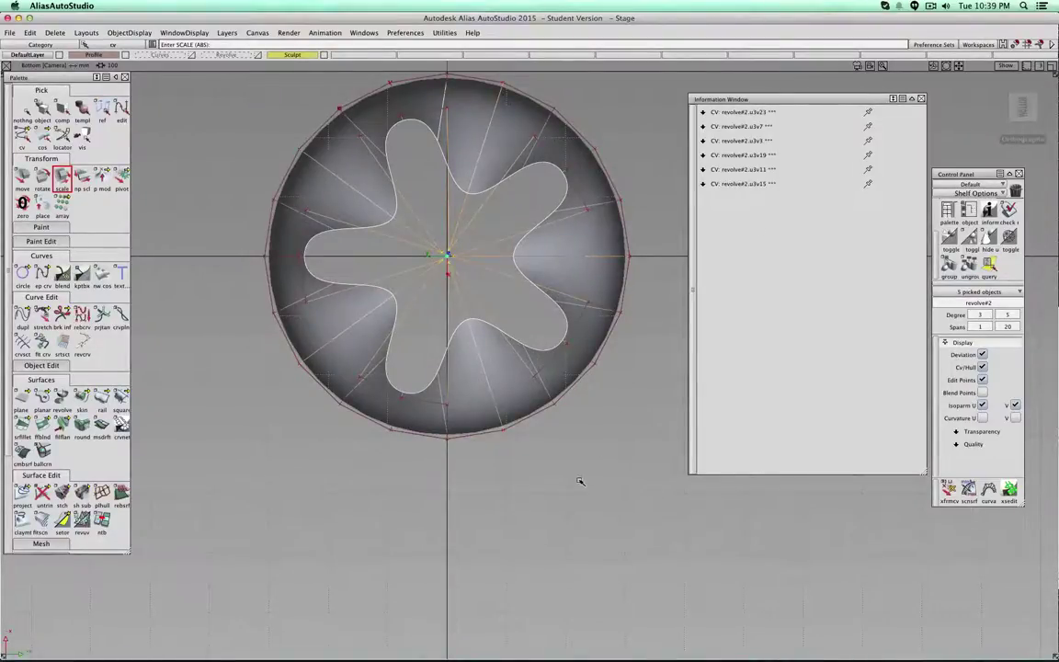
alt+shift+drag(580, 481, 528, 323)
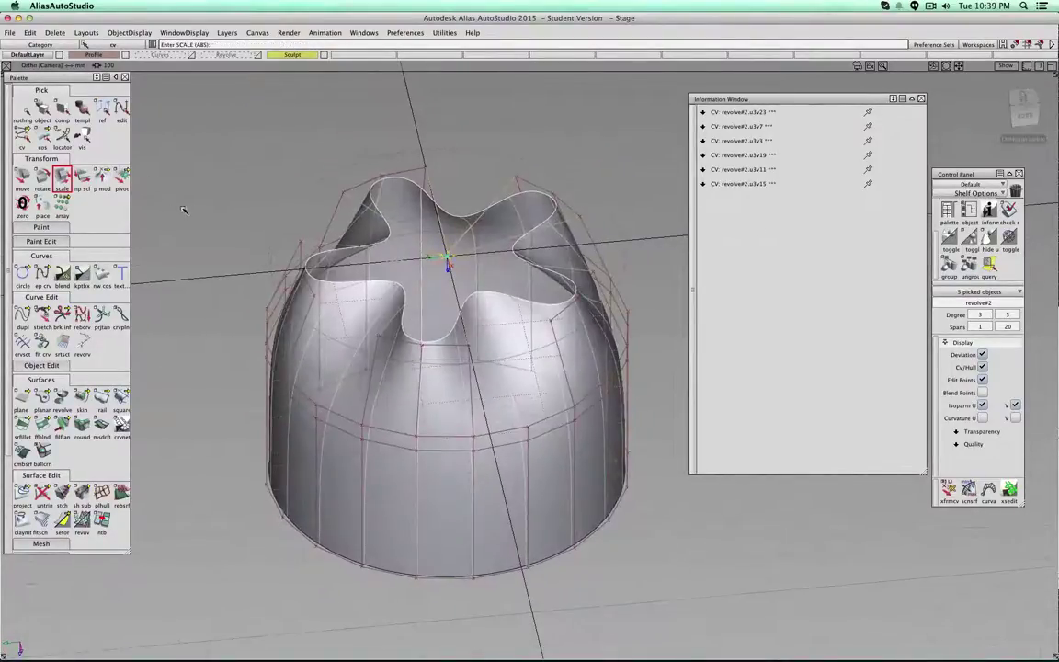
alt+shift+drag(484, 290, 726, 460)
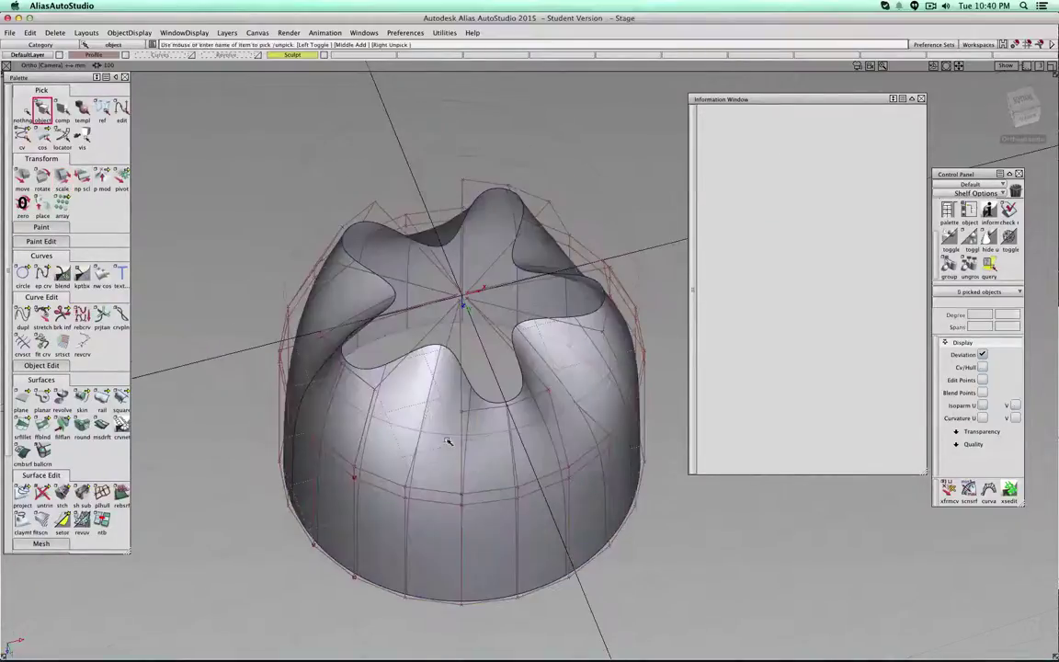
- Pick the five CVs in the second hull row that line up with the pulled-in rim CVs
click(22, 136)
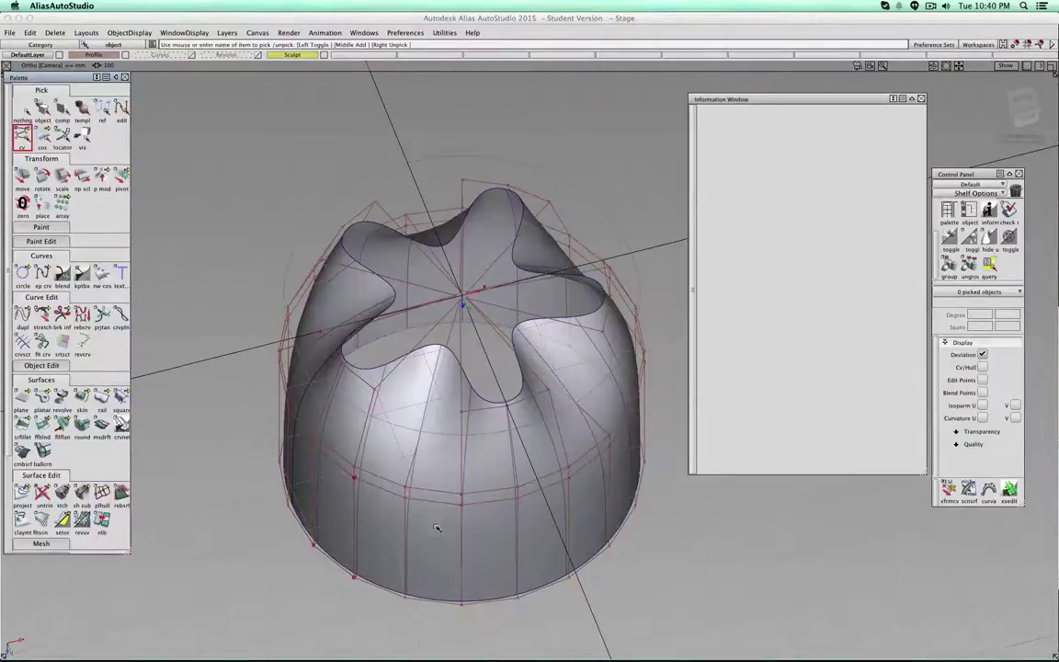
click(368, 443)
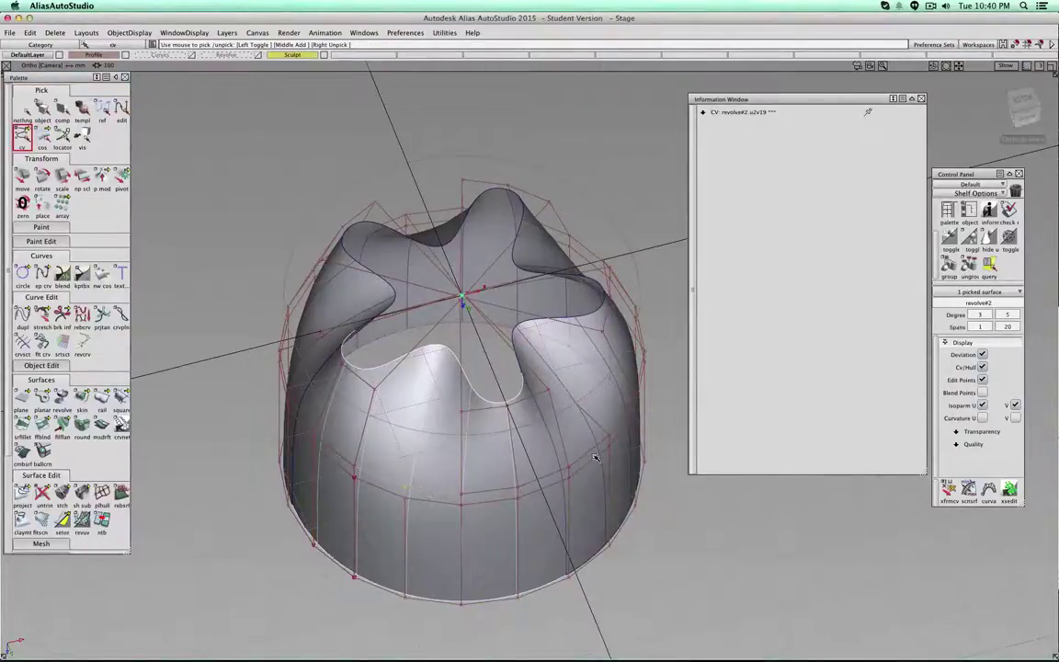
alt+shift+drag(595, 457, 702, 464)
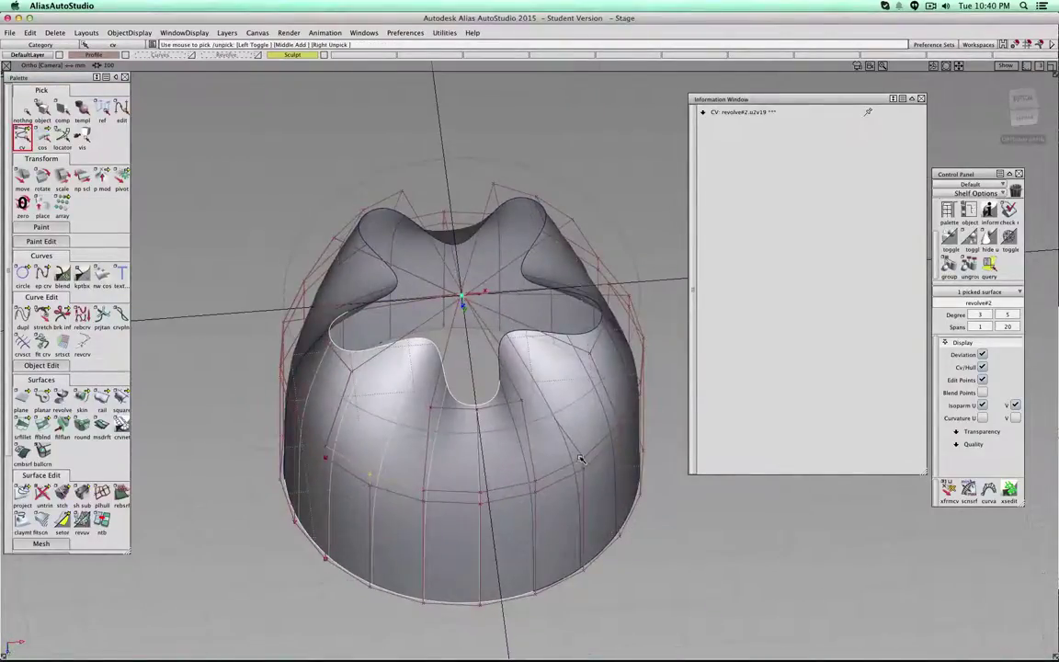
click(582, 464)
alt+shift+drag(491, 450, 929, 462)
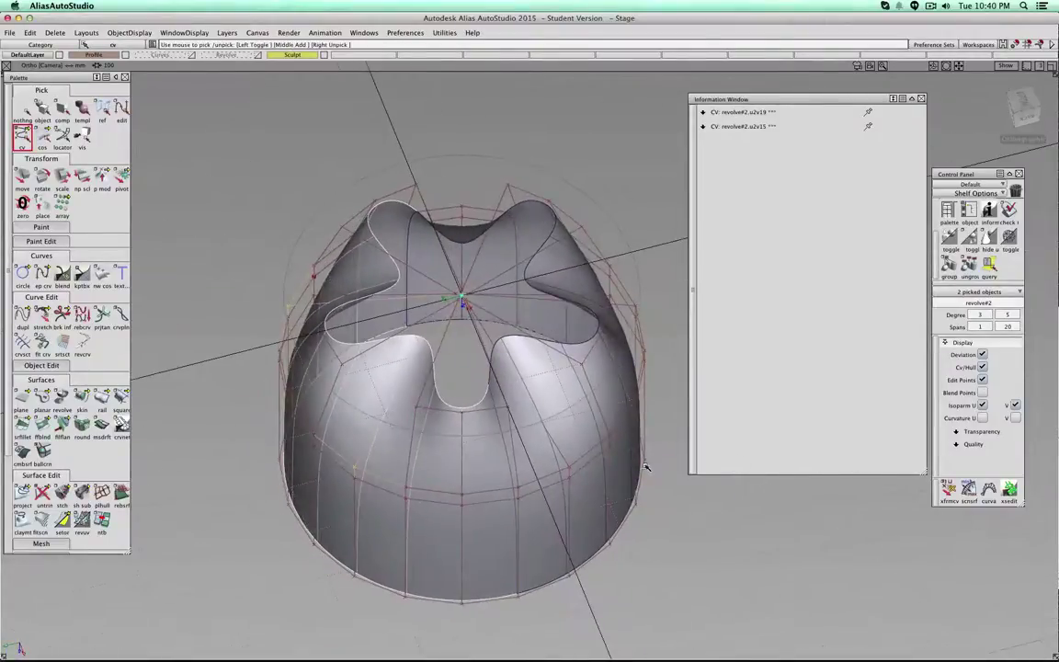
click(552, 465)
alt+shift+drag(551, 465, 689, 454)
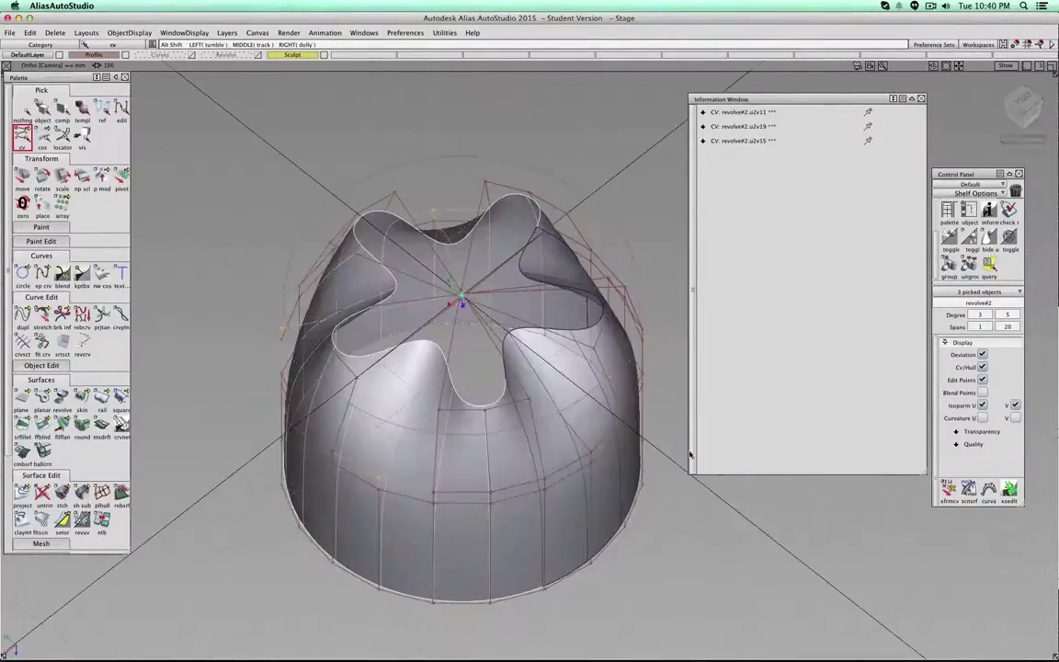
click(491, 439)
alt+shift+drag(492, 440, 693, 450)
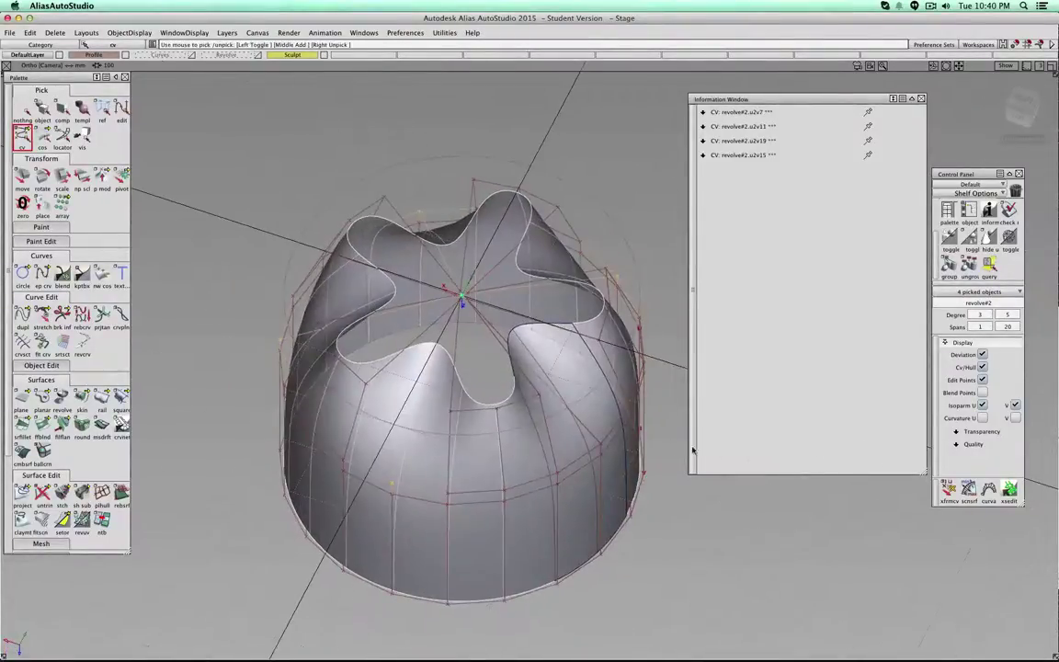
click(601, 445)
alt+shift+drag(456, 437, 604, 349)
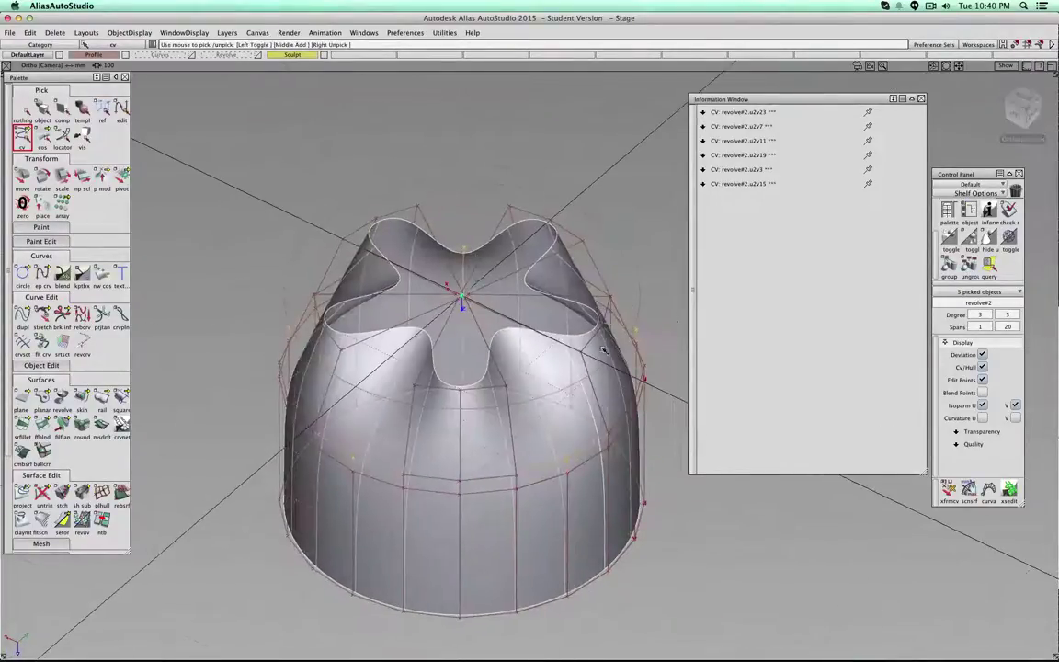
- Scale the five picked second-row CVs inward towards the central axis in the bottom view
click(1030, 100)
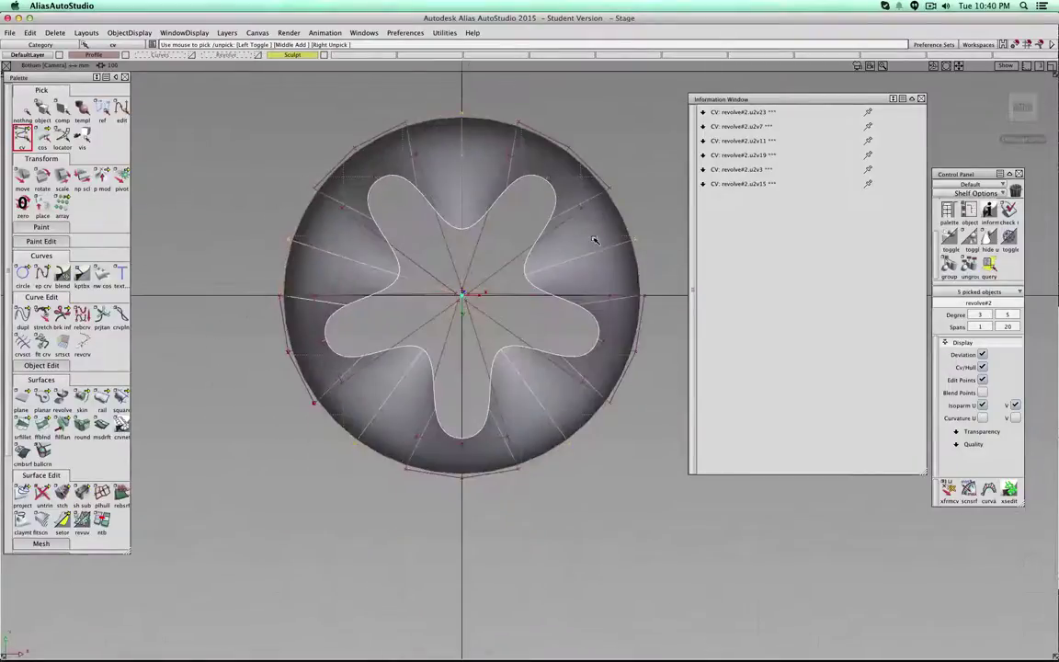
click(62, 181)
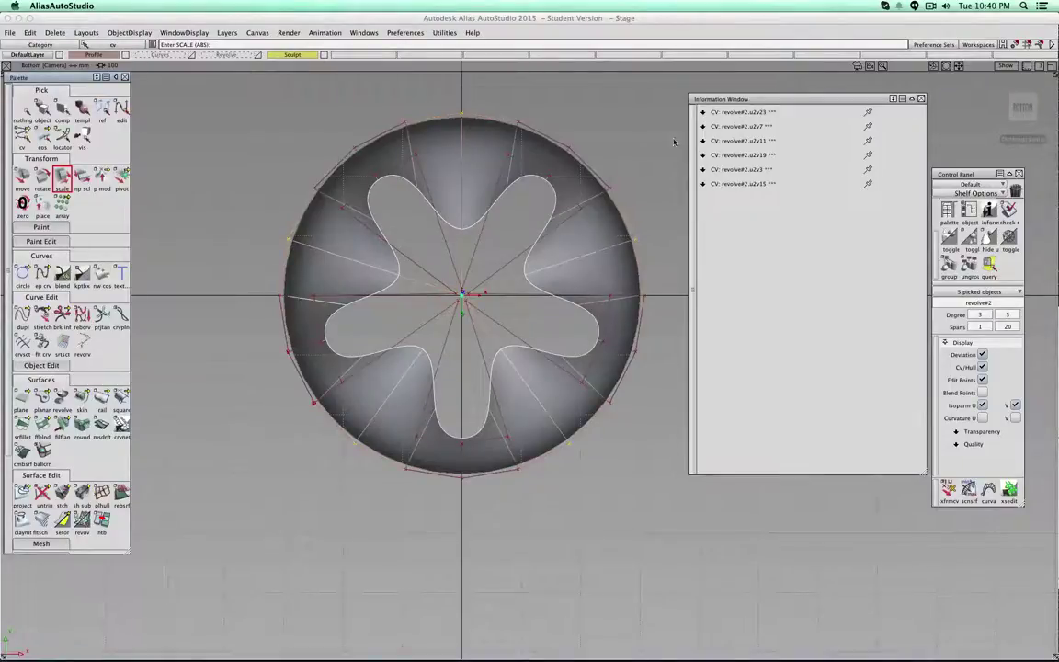
drag(674, 141, 515, 224)
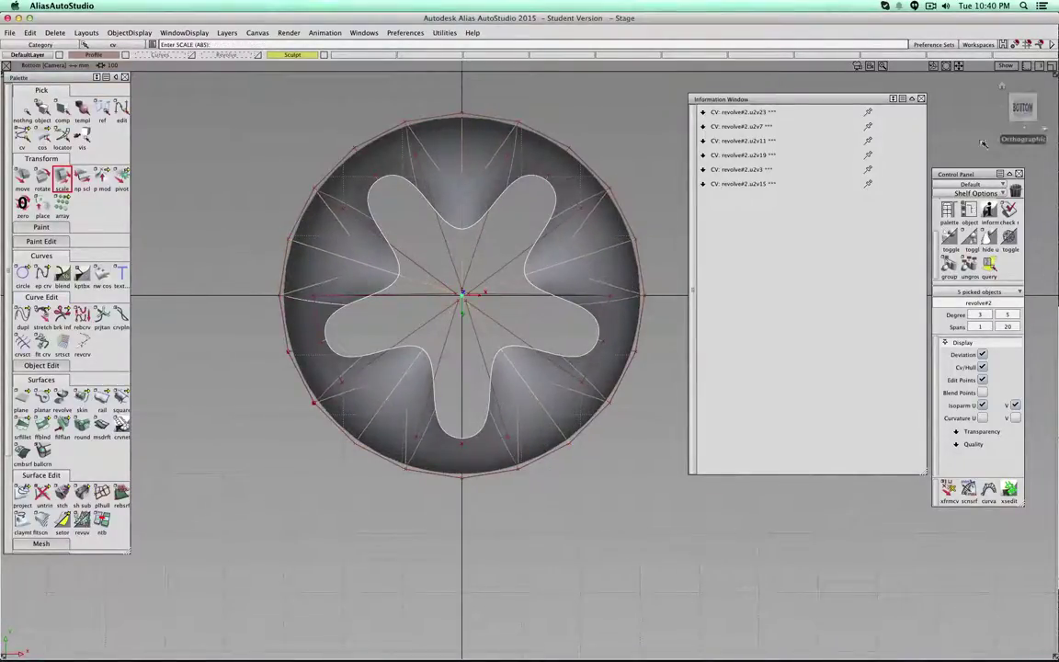
- In the right view, move the five picked second-row CVs vertically upward, away from the base, to reshape the grooves
click(1043, 108)
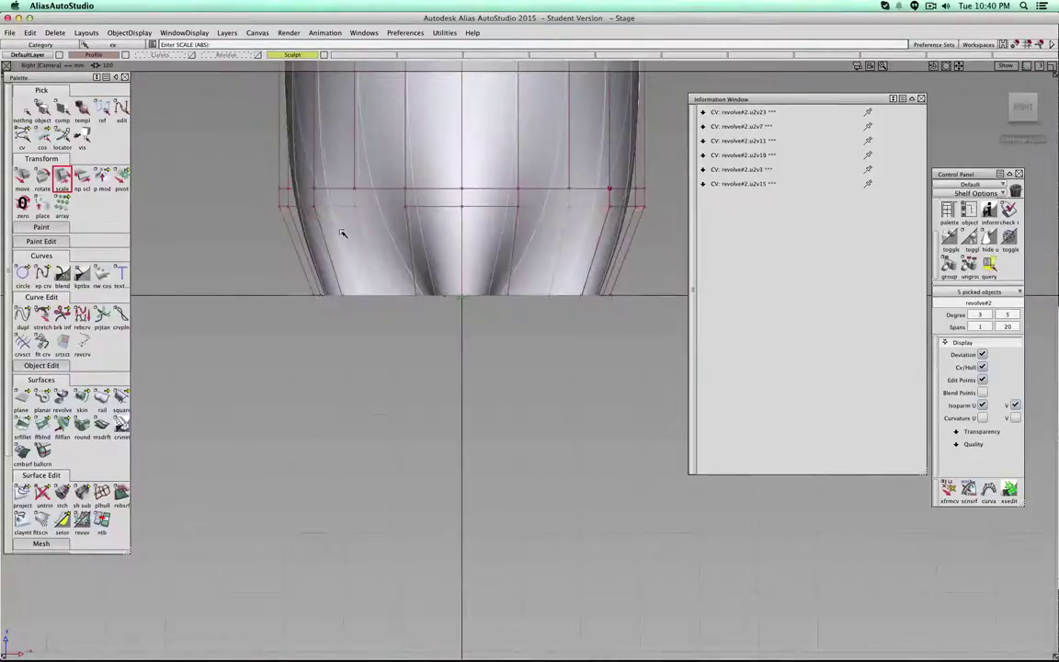
click(22, 180)
alt+shift+middle_drag(332, 333, 319, 505)
right_drag(334, 520, 273, 379)
alt+shift+drag(437, 537, 448, 320)
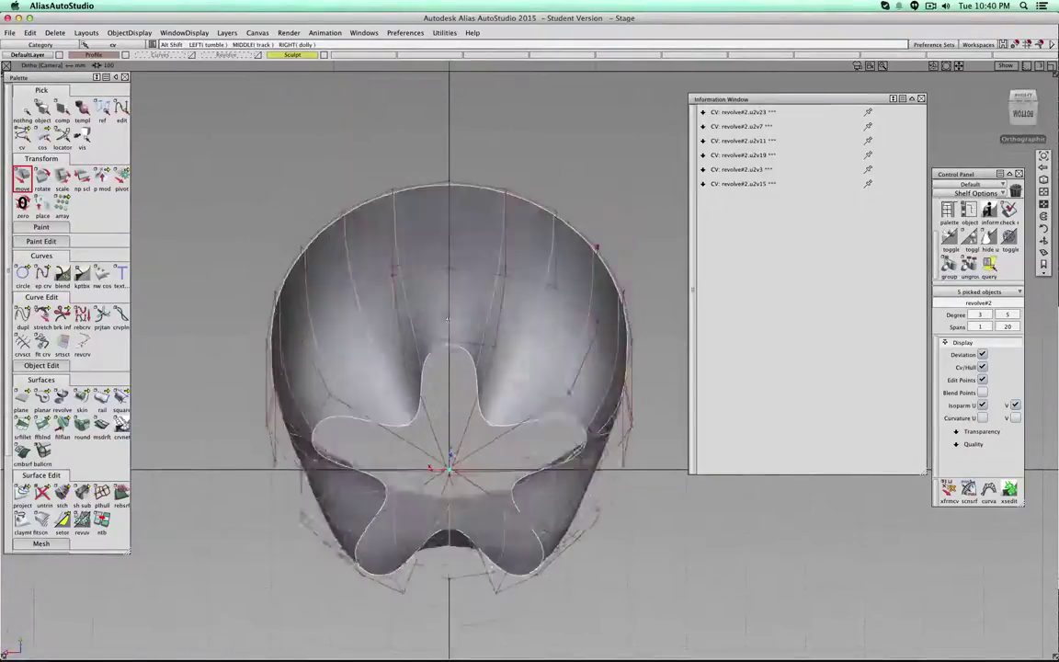
alt+shift+drag(437, 432, 470, 401)
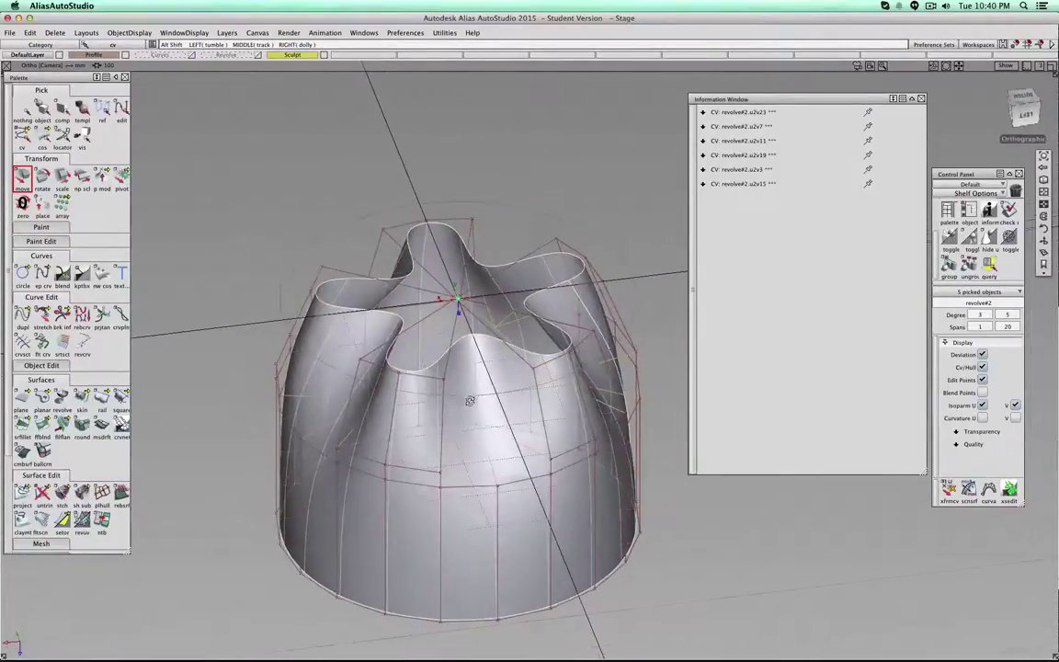
- Deselect the CVs, pick the sculpted surface and turn off its CV and hull display
click(23, 109)
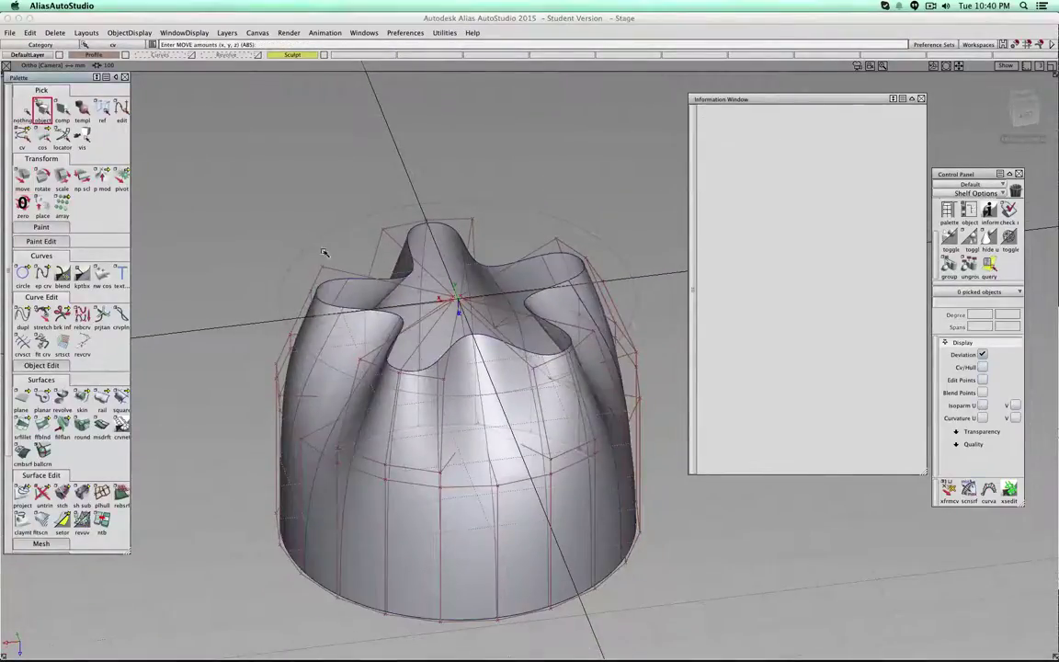
click(450, 497)
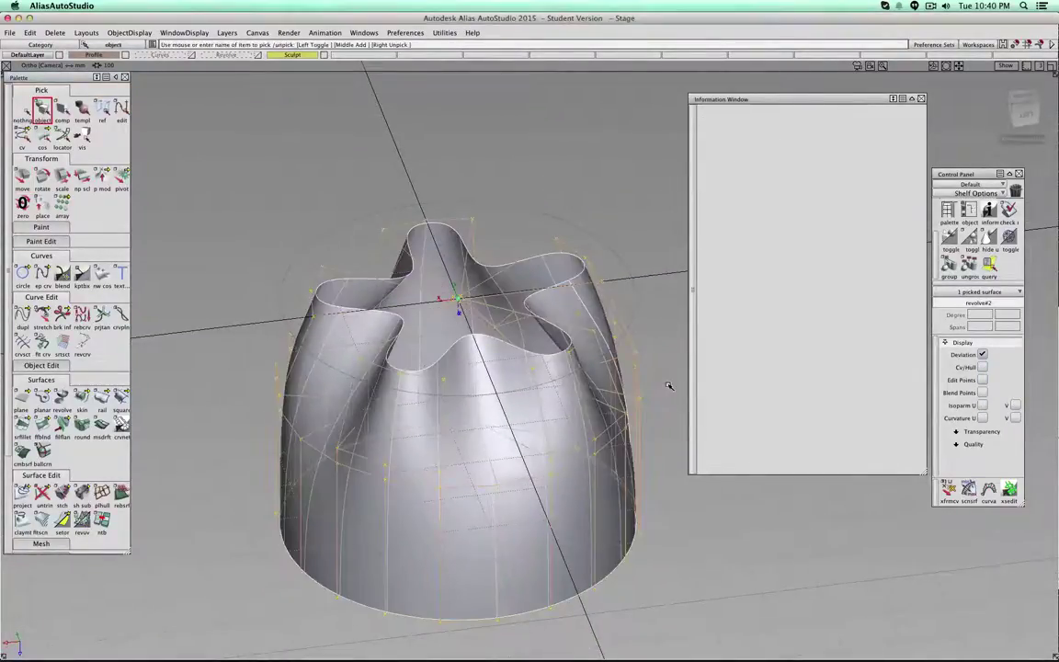
click(982, 368)
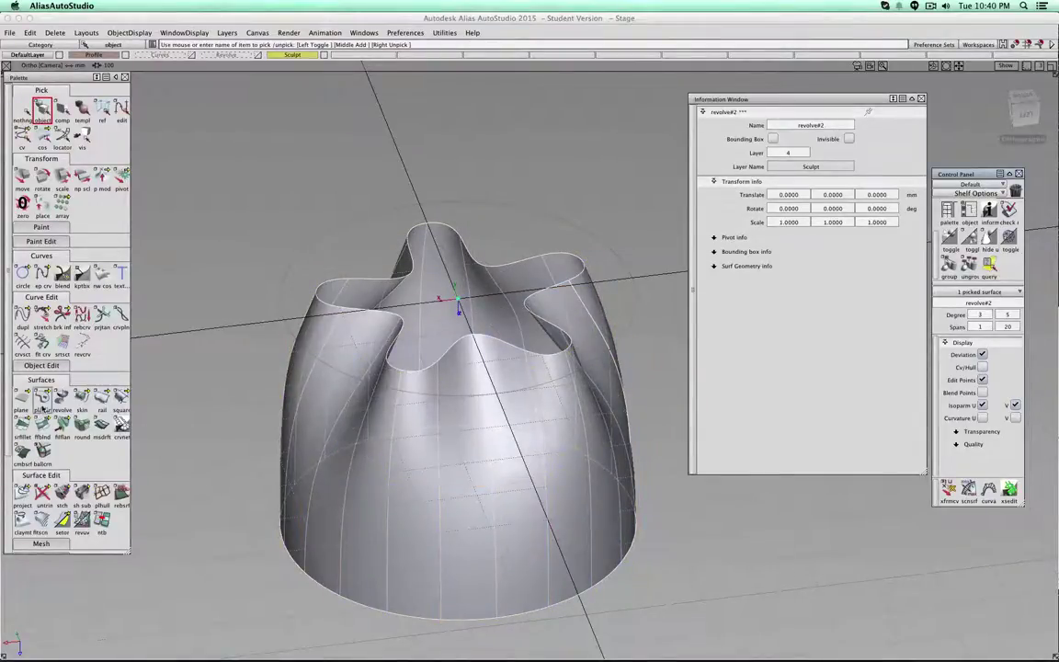
- Cap the star-shaped rim of the sculpted surface with a planar trimmed surface and deselect it
click(41, 397)
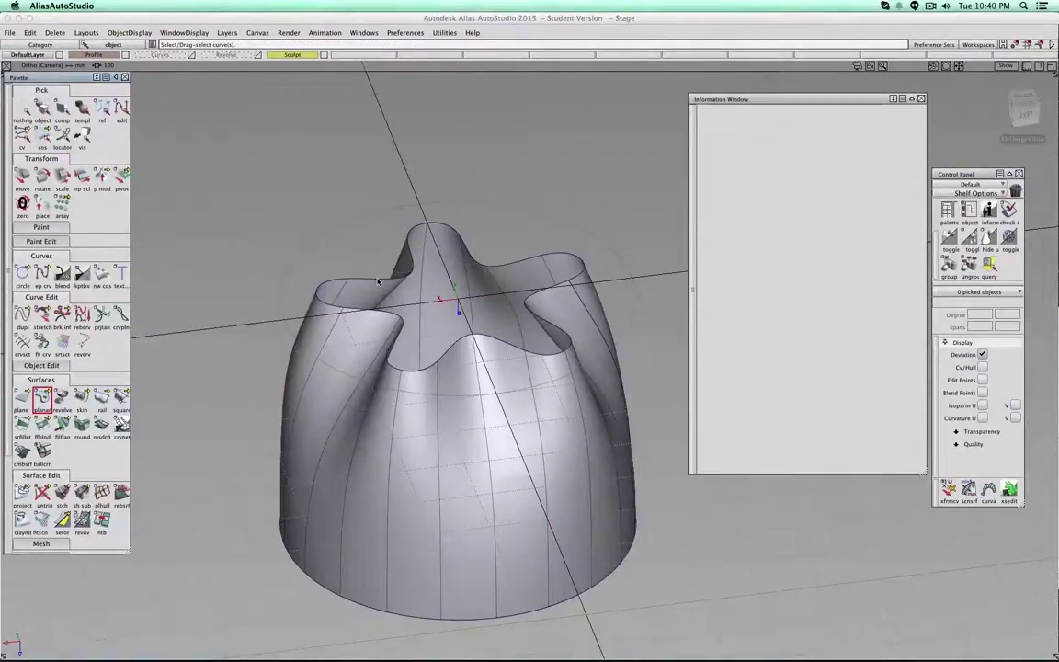
click(358, 303)
key(space)
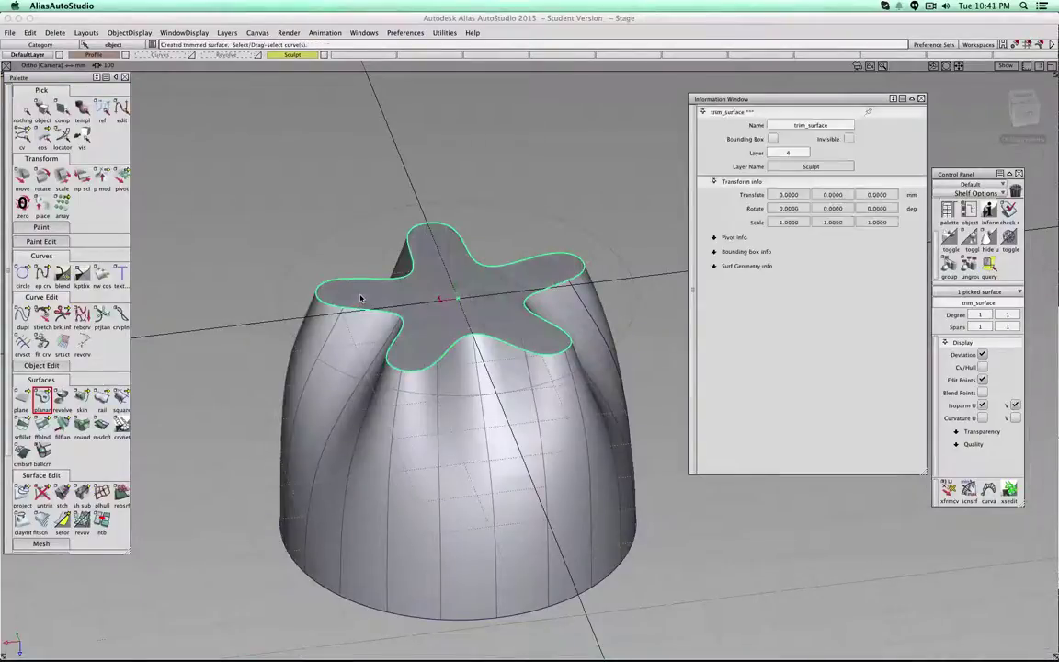
click(25, 109)
click(43, 107)
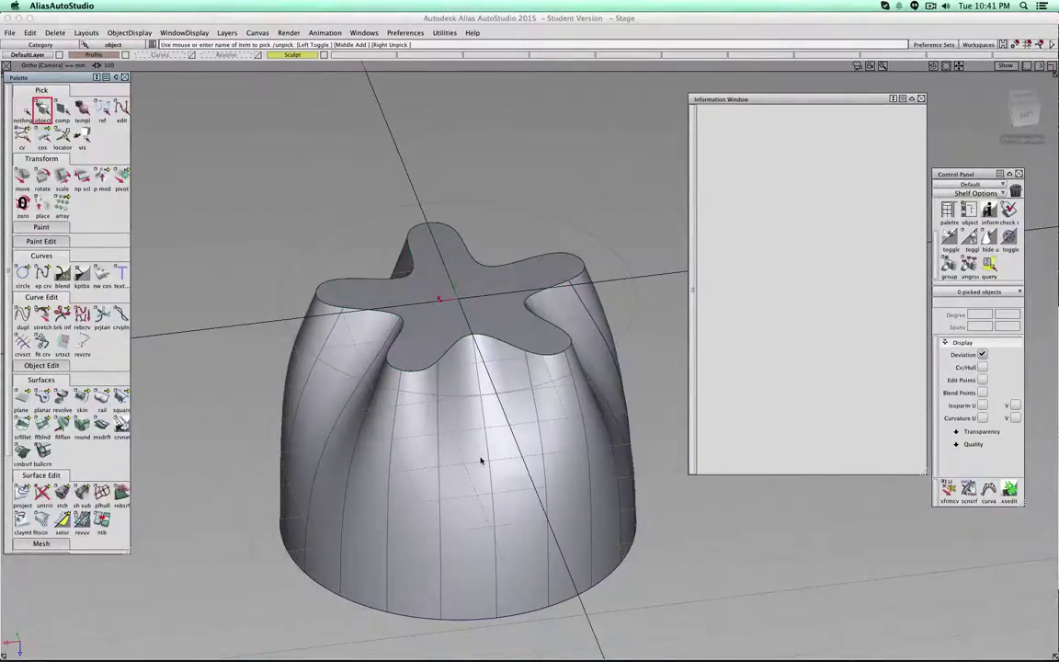
- Round the edge between the star-shaped cap and the sculpted side surface, shrinking the radius to a narrow fillet, and build it
click(82, 425)
click(451, 352)
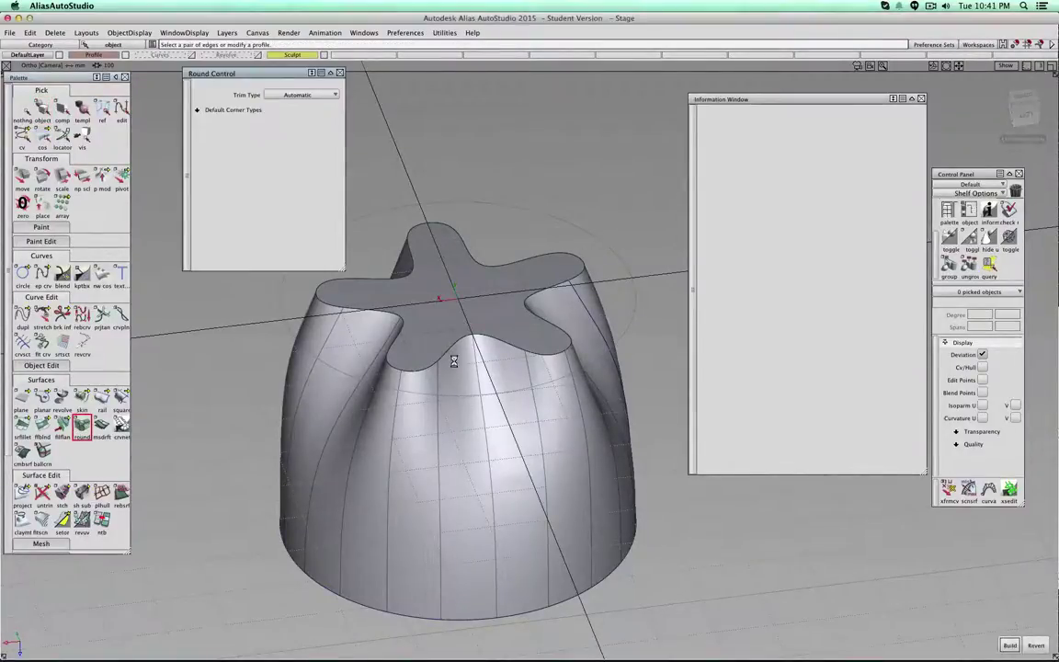
click(487, 270)
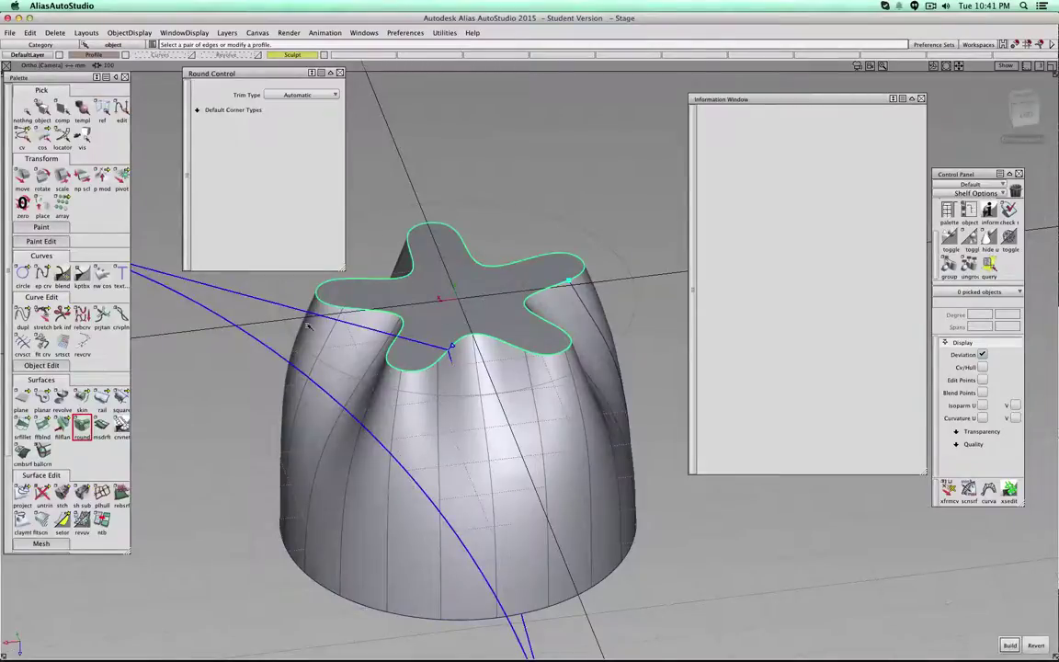
drag(191, 299, 201, 153)
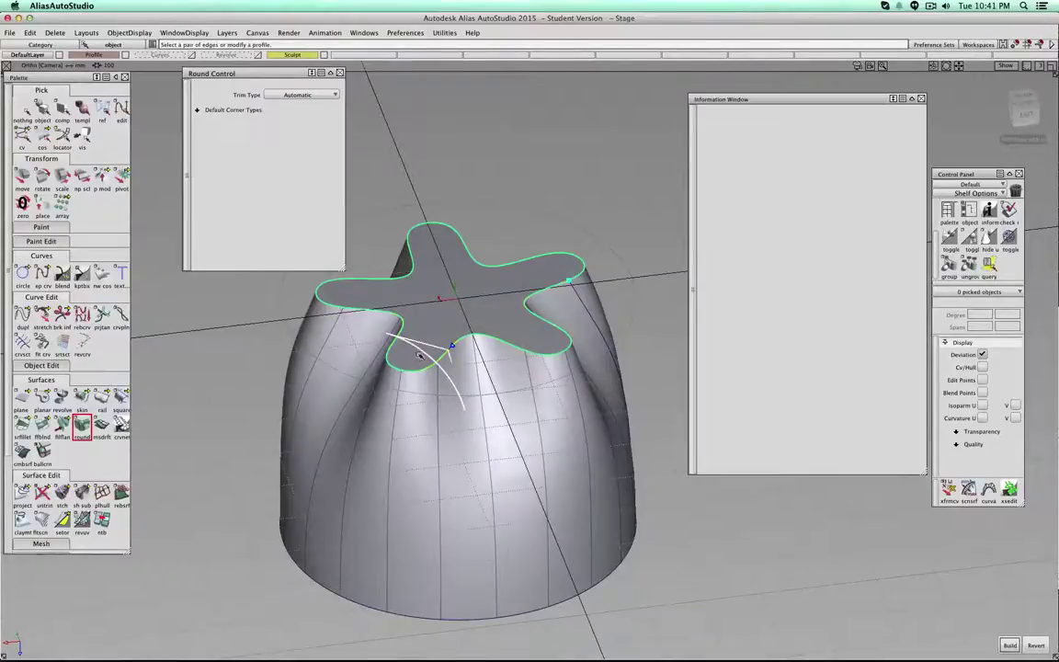
drag(418, 354, 340, 352)
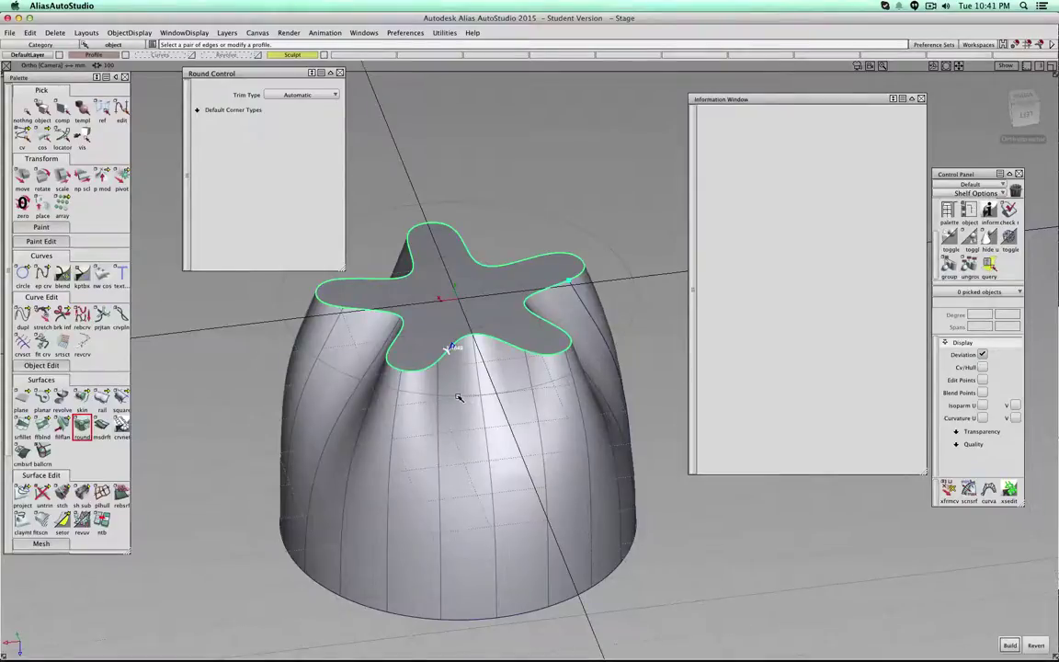
scroll(460, 396, up, 5)
shift+super+middle_drag(423, 391, 475, 447)
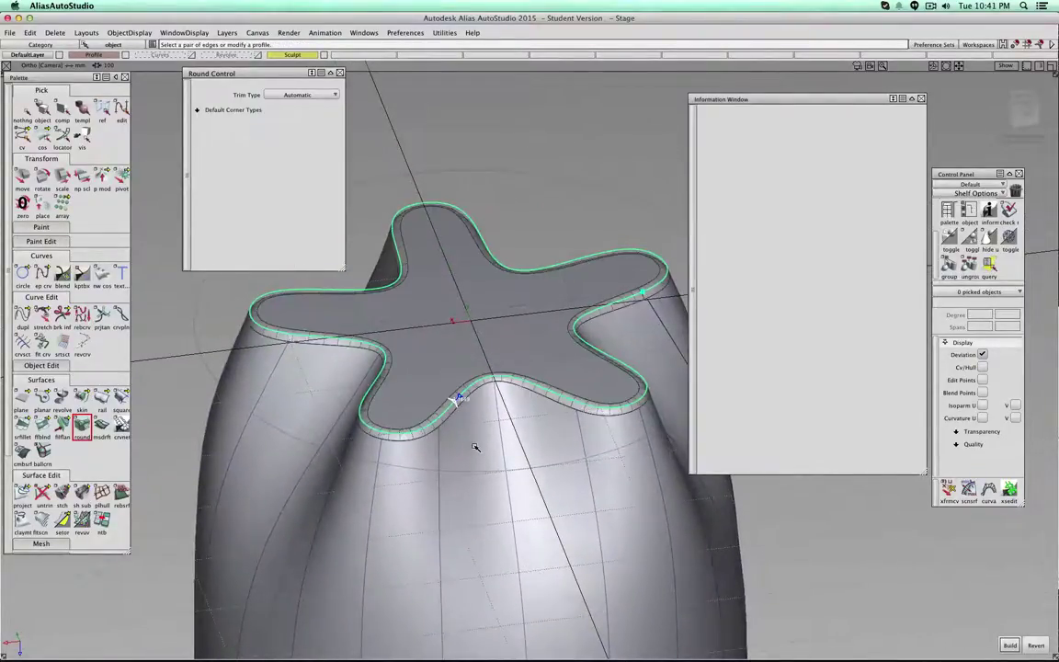
scroll(475, 447, up, 2)
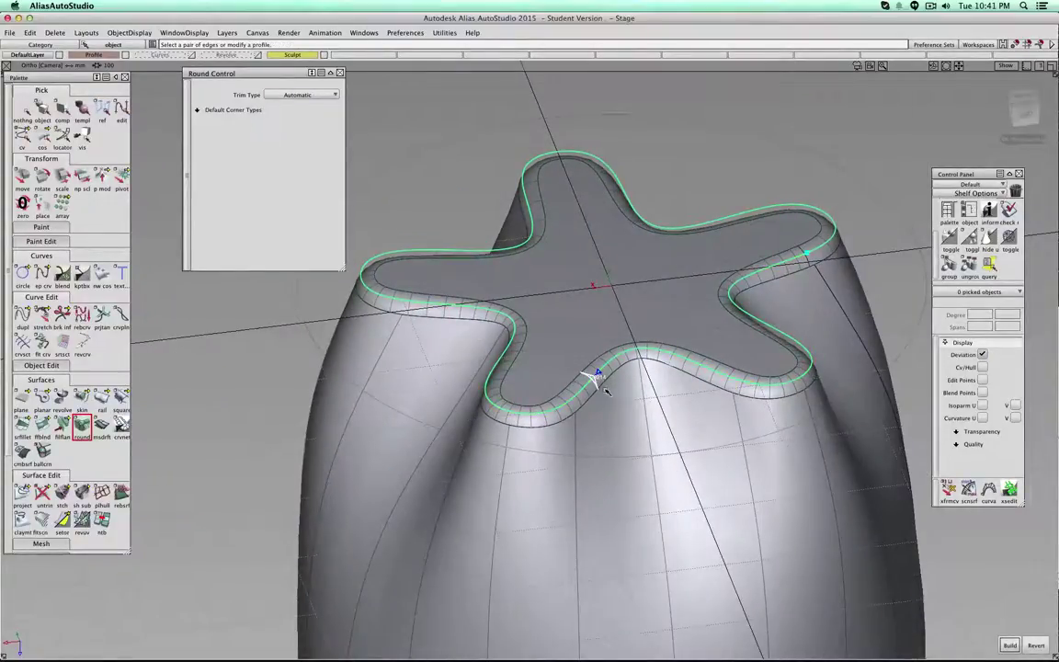
- Slide the round's radius profile along the edge to a lobe tip, adjust its radius slightly and rebuild the round
alt+shift+drag(630, 402, 502, 314)
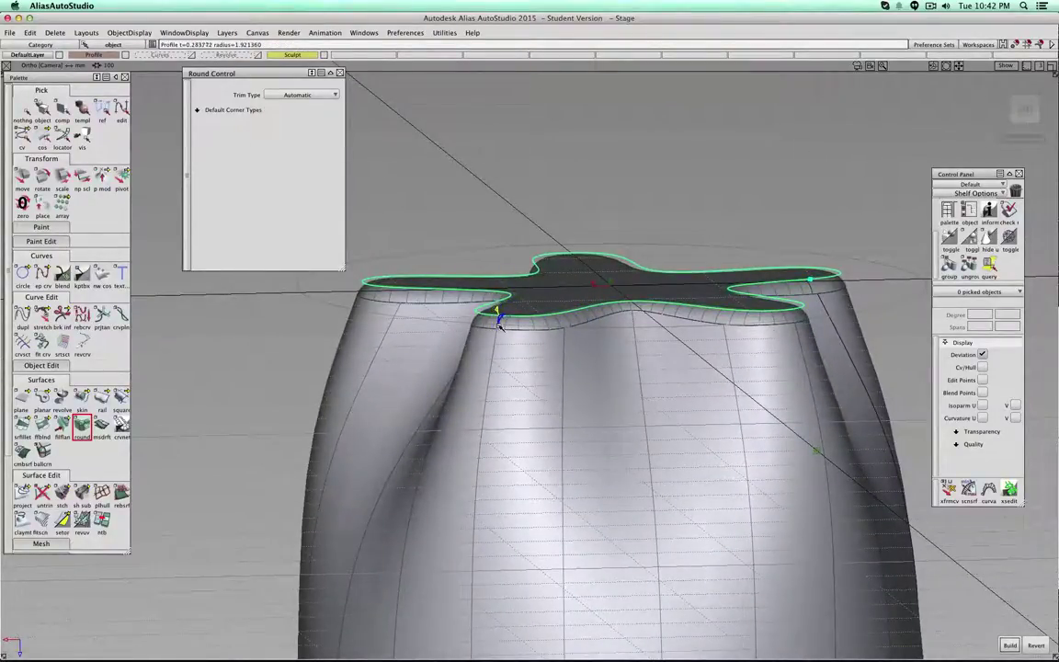
click(1024, 96)
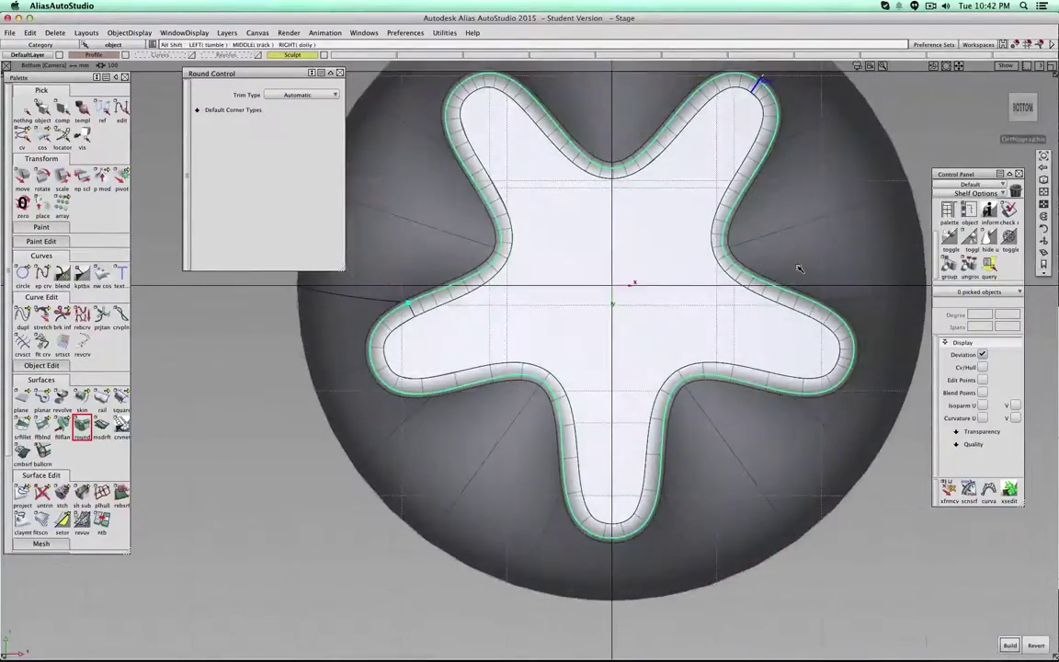
alt+shift+middle_drag(786, 298, 739, 483)
alt+shift+right_drag(792, 254, 700, 232)
alt+shift+middle_drag(738, 318, 527, 460)
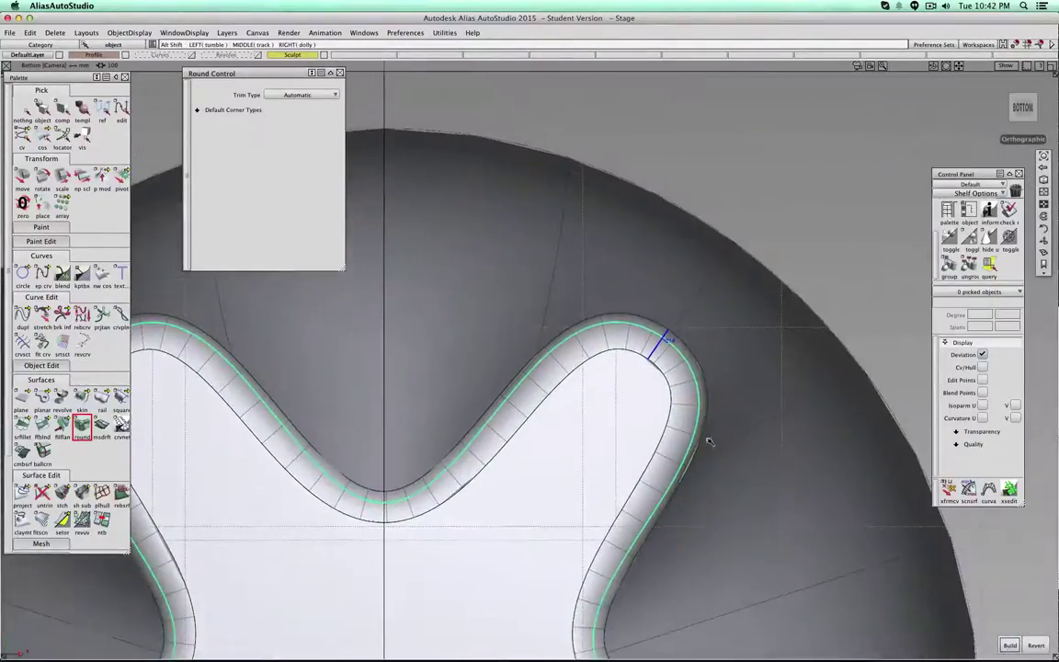
alt+shift+drag(747, 447, 716, 380)
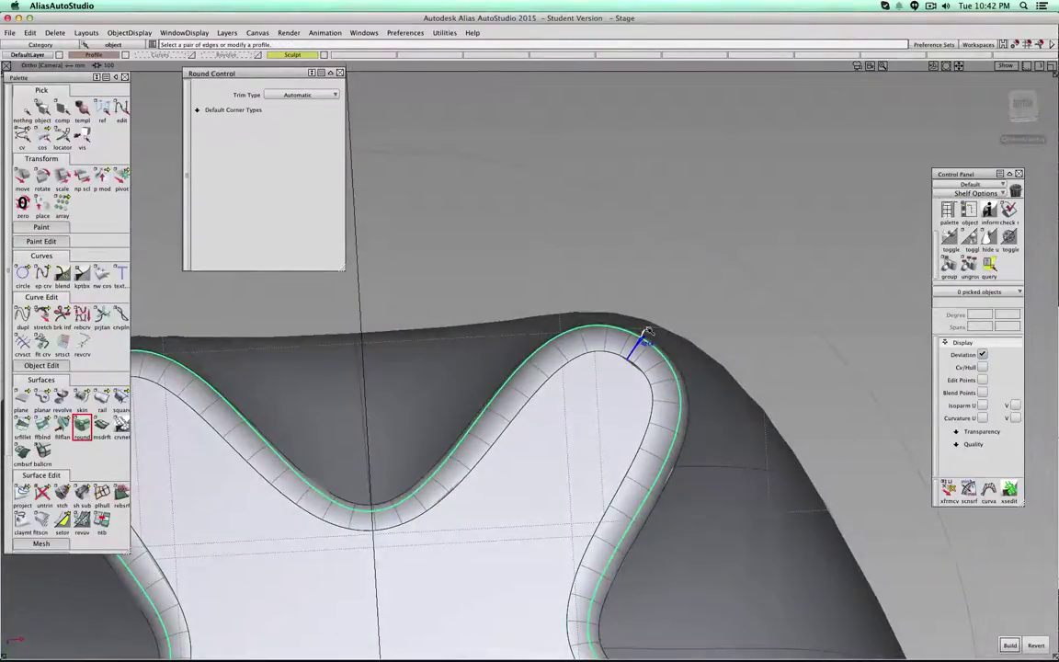
mouse_move(644, 331)
mouse_down()
mouse_move(637, 351)
mouse_move(646, 355)
mouse_up()
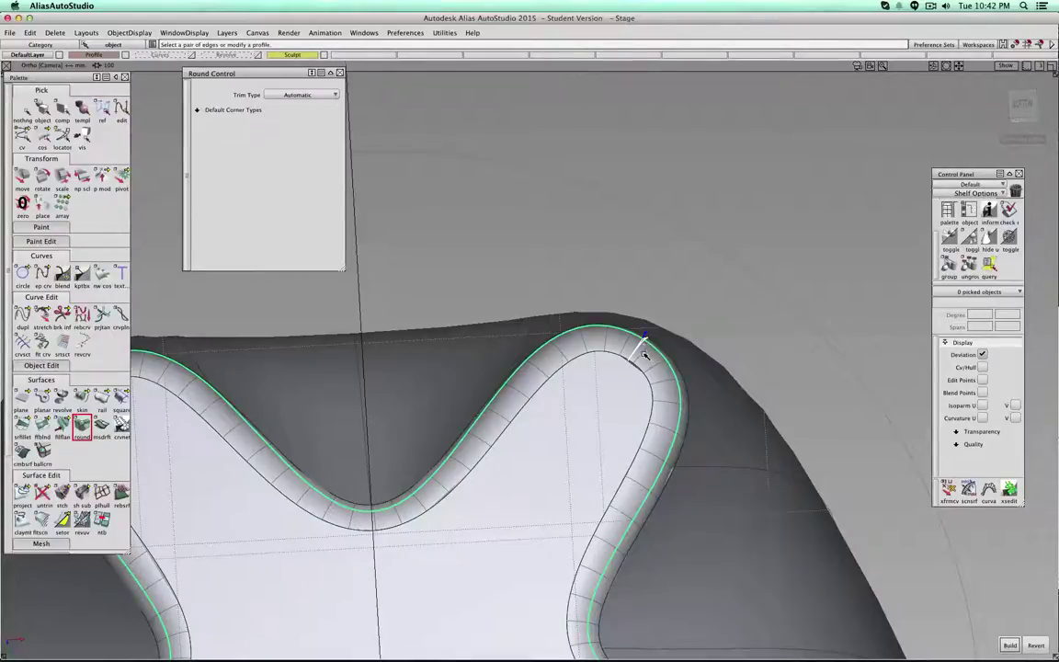
click(1006, 645)
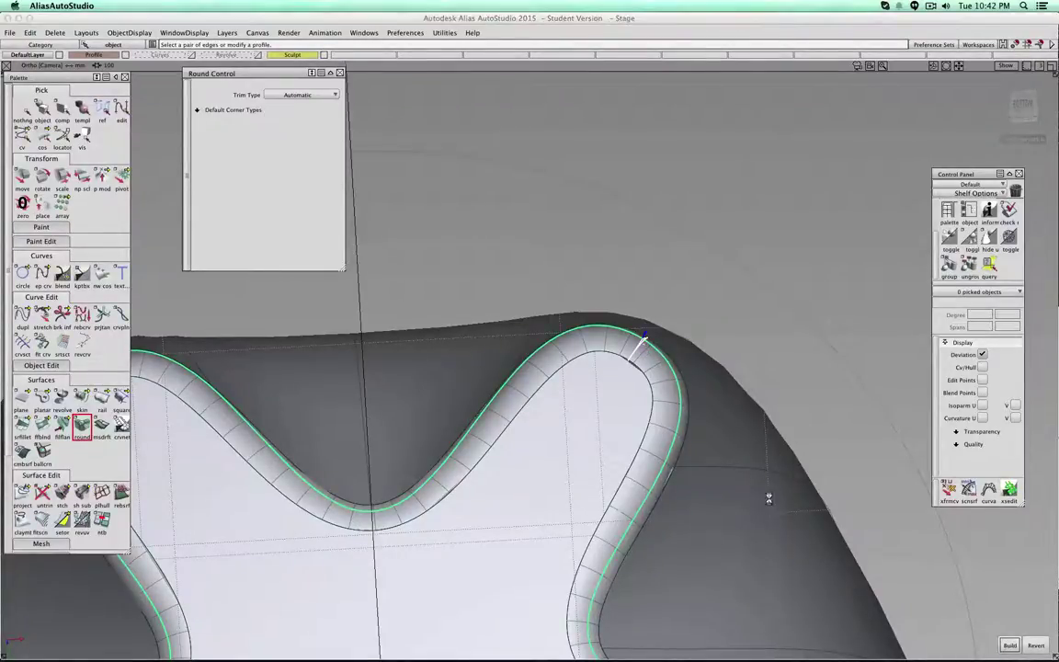
- Add radius profiles to the rounded edge at the tips of the other four lobes
scroll(621, 445, down, 4)
scroll(622, 445, down, 5)
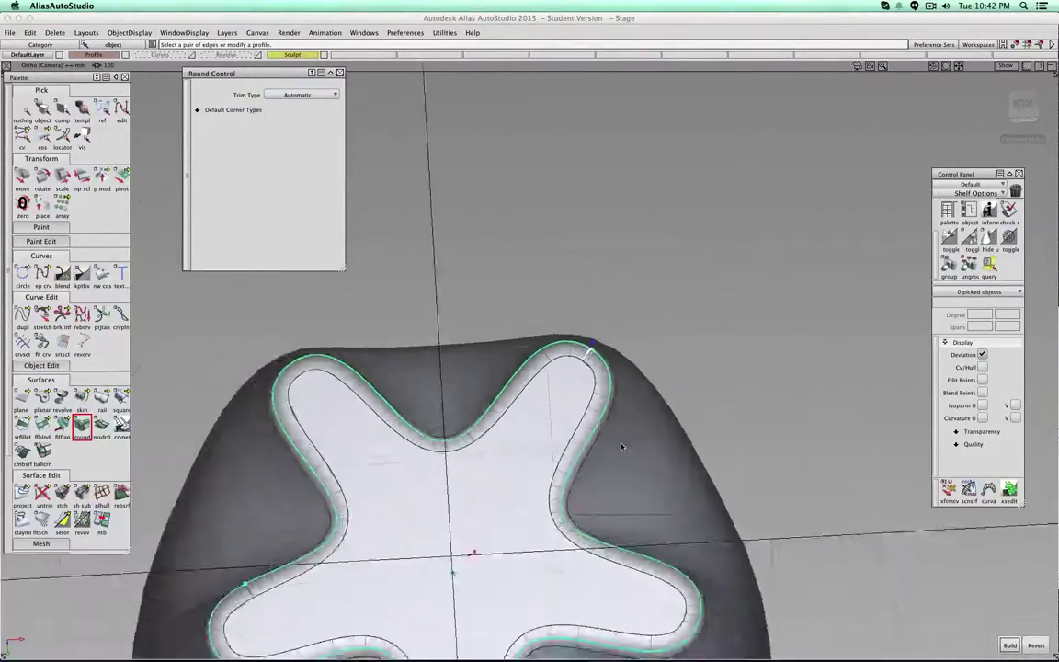
alt+shift+middle_drag(624, 469, 617, 341)
scroll(617, 341, up, 3)
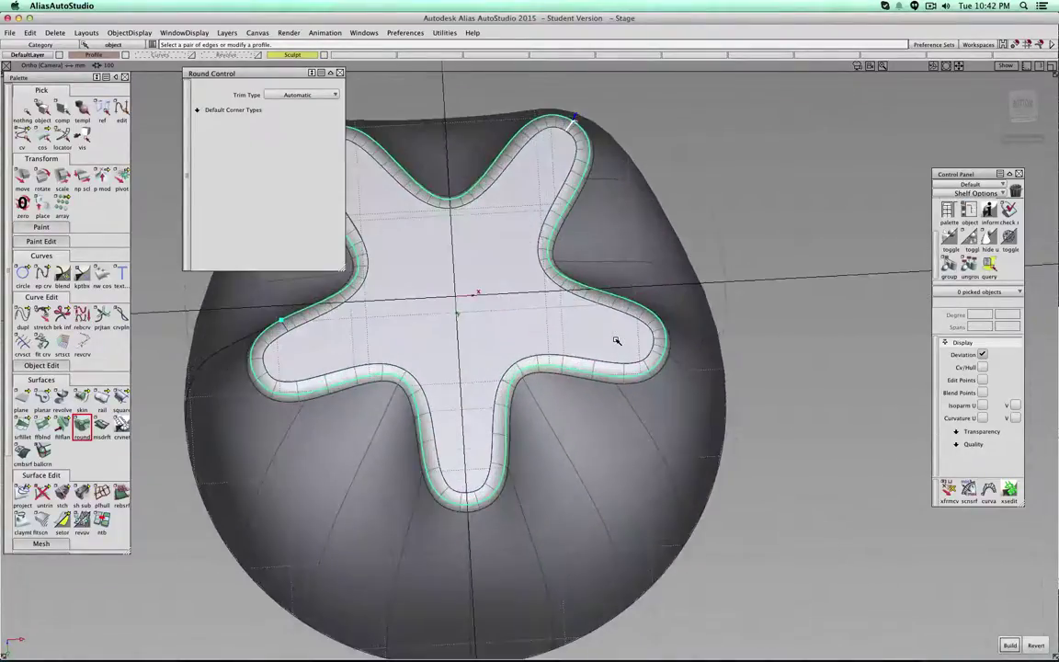
click(665, 353)
click(665, 353)
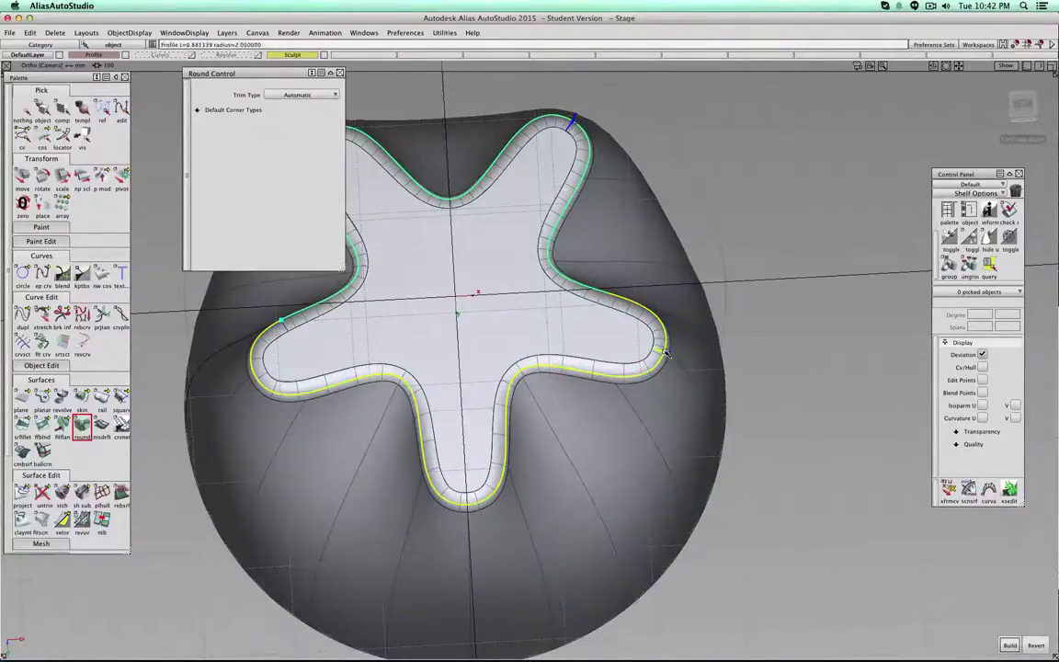
click(467, 505)
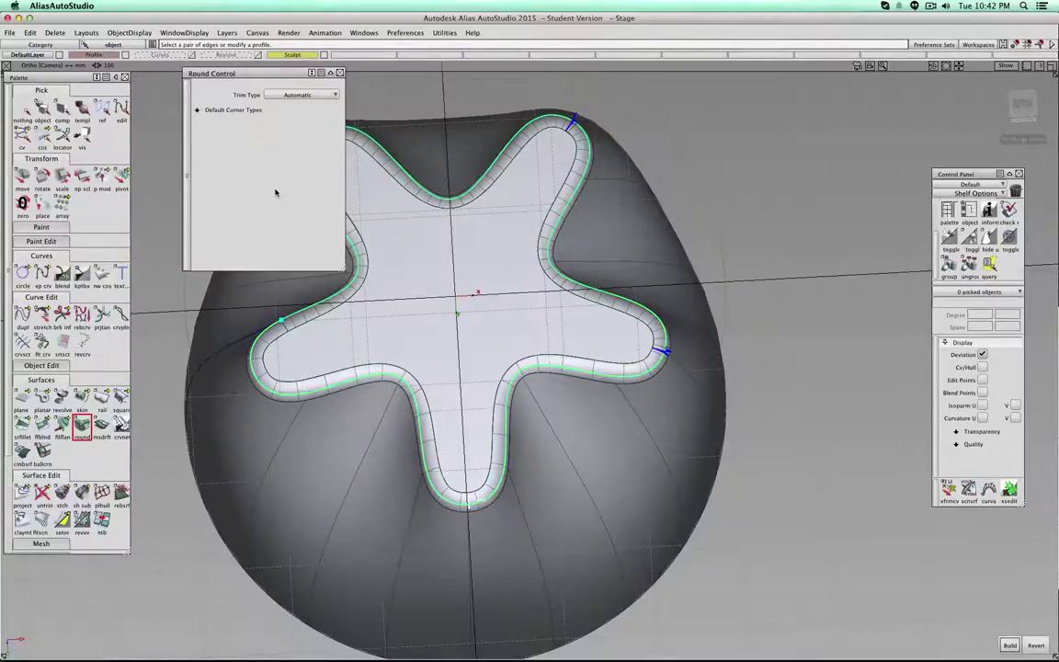
click(256, 376)
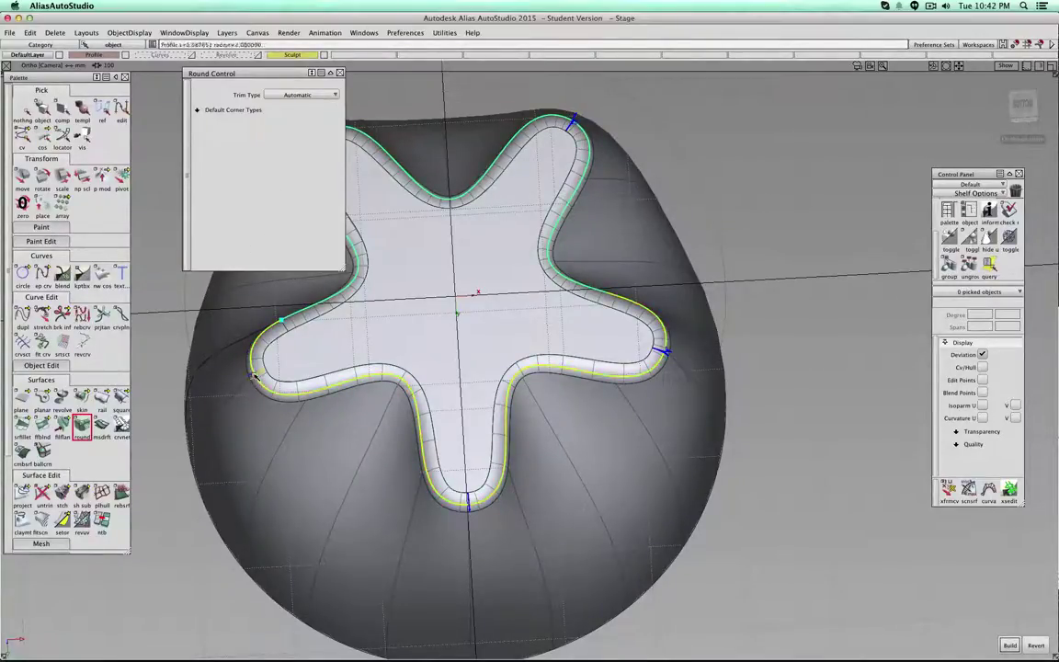
alt+shift+drag(424, 236, 464, 234)
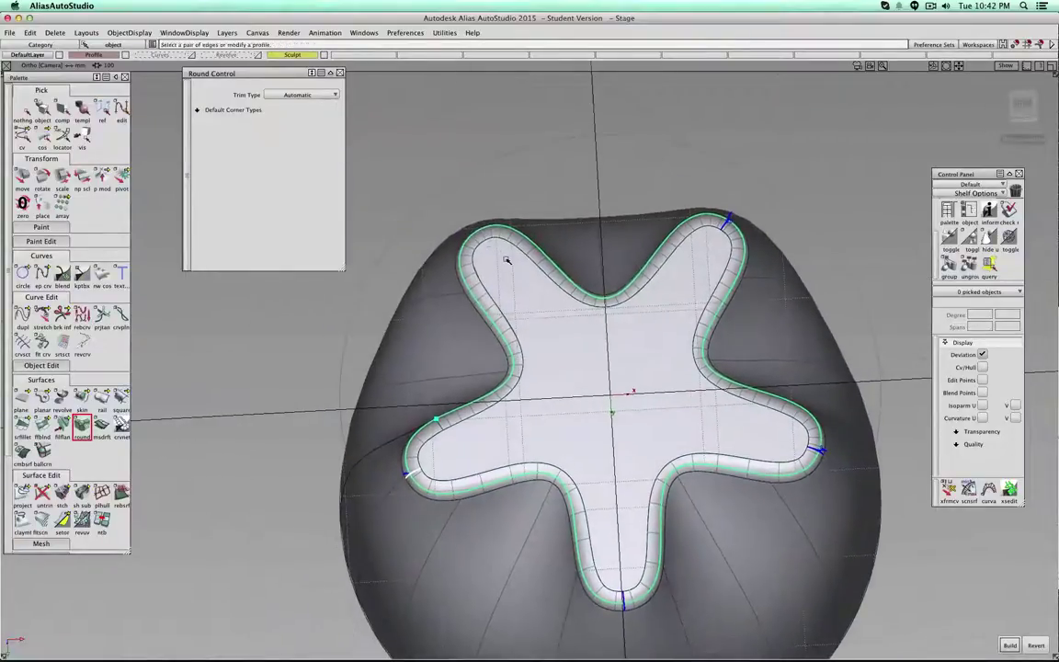
click(475, 236)
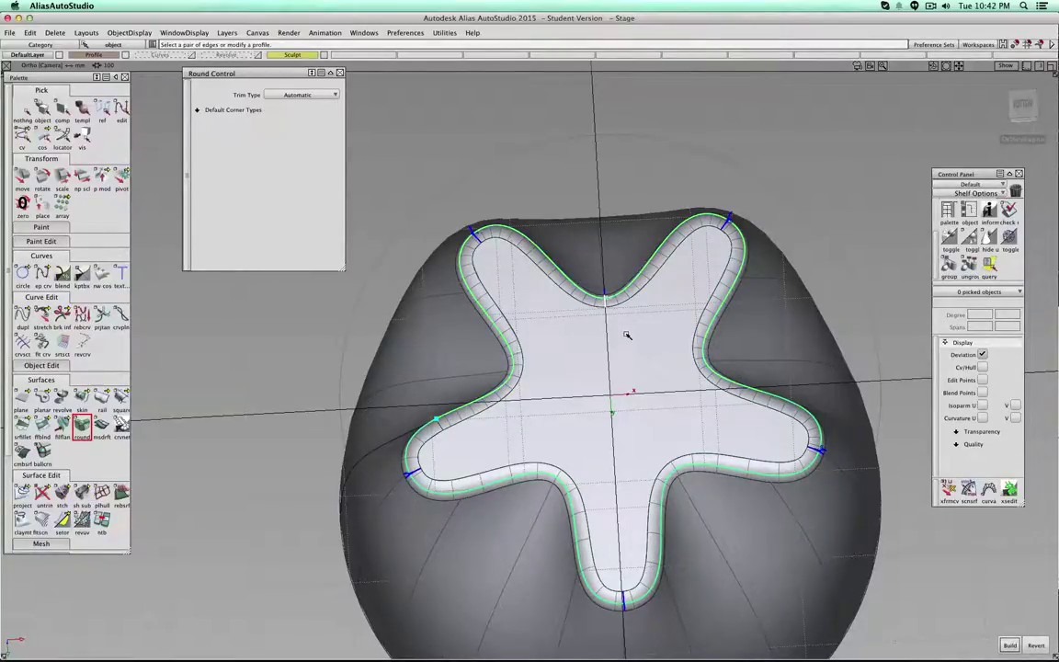
- Add radius profiles in the grooves between the lobes, using a smaller radius than at the tips, and rebuild the round
click(702, 355)
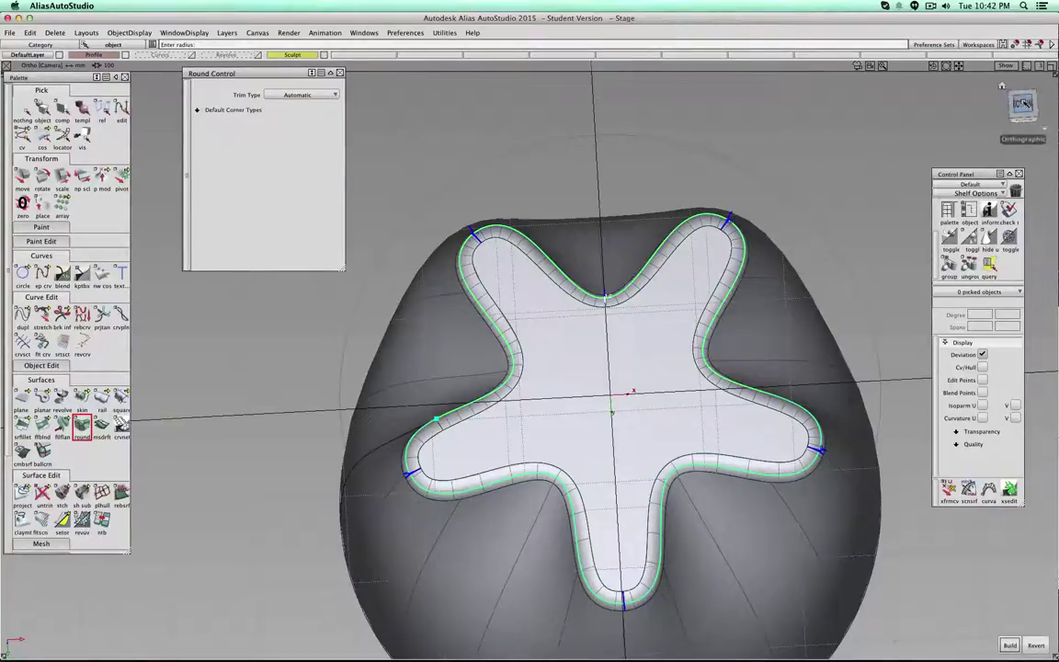
click(1026, 103)
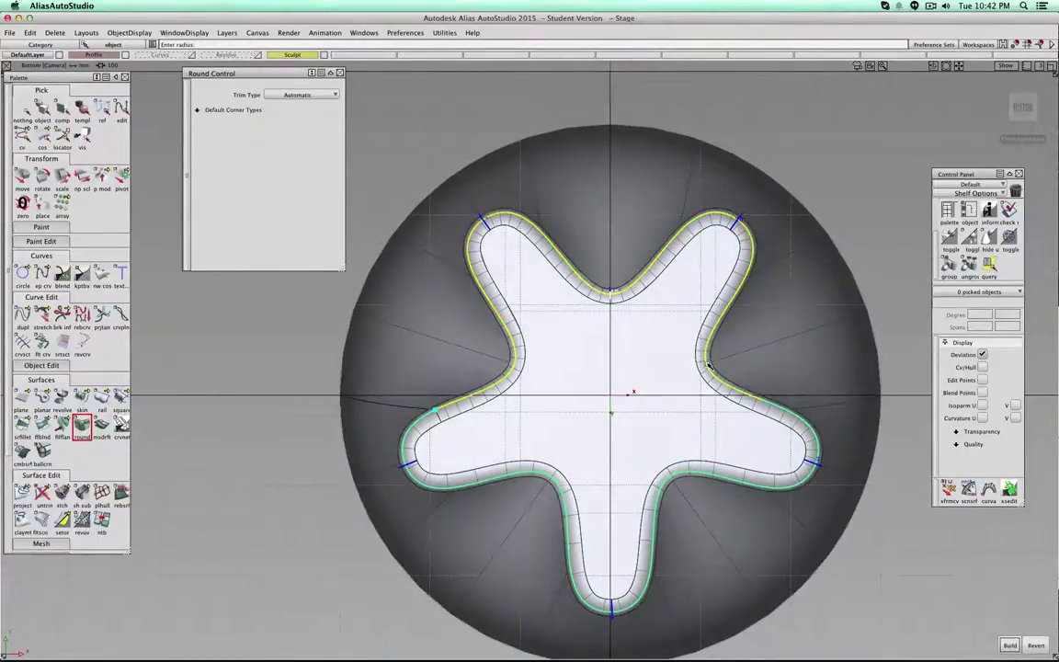
click(709, 366)
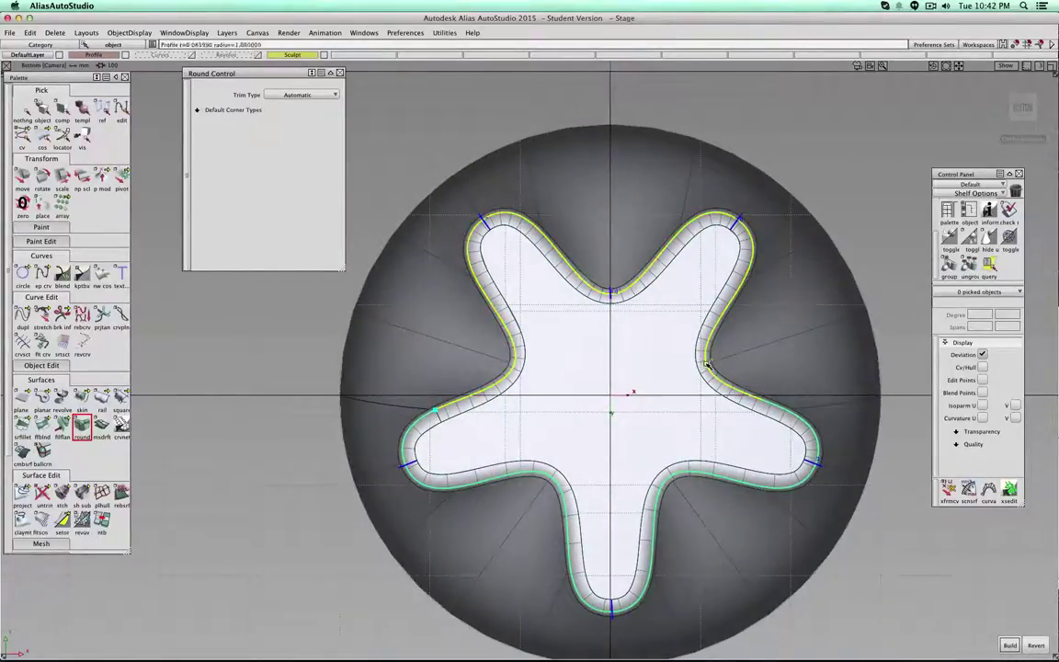
click(674, 475)
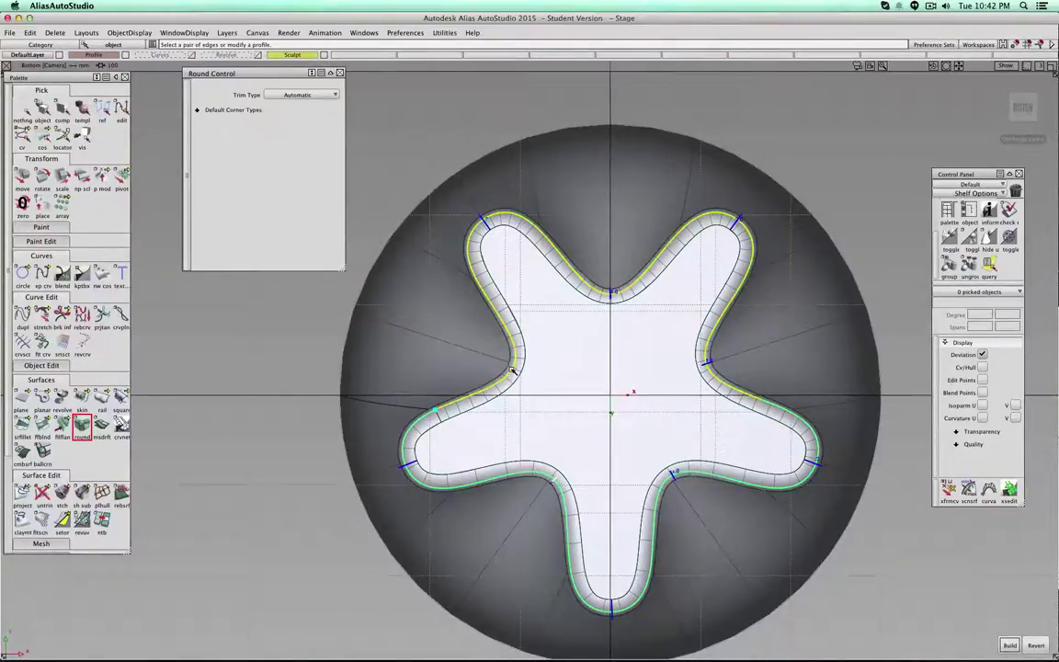
alt+shift+drag(473, 465, 677, 263)
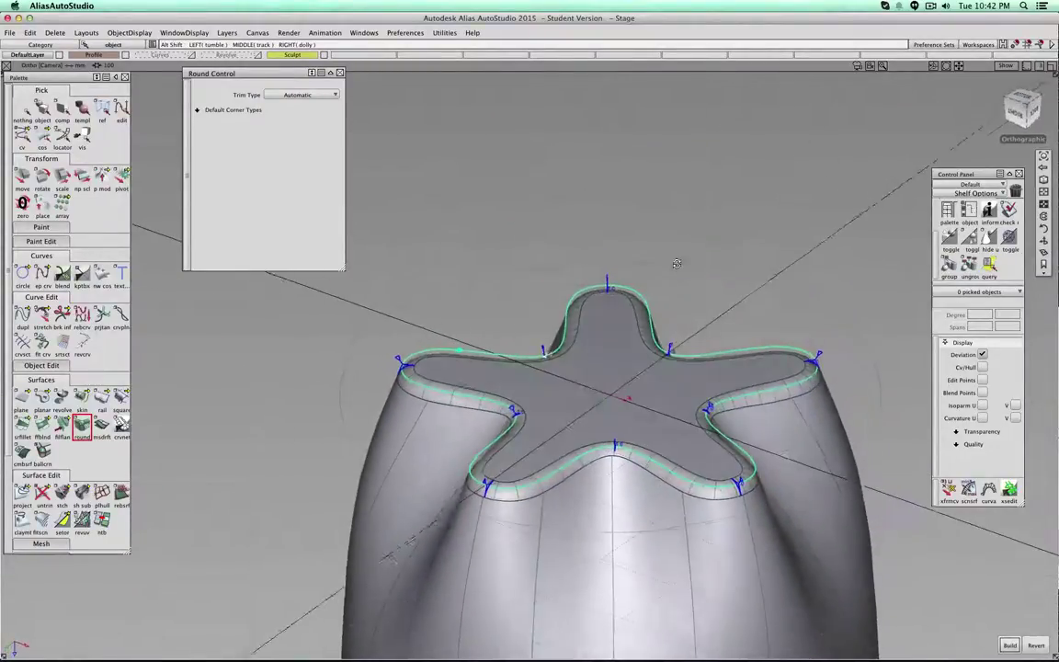
click(1009, 645)
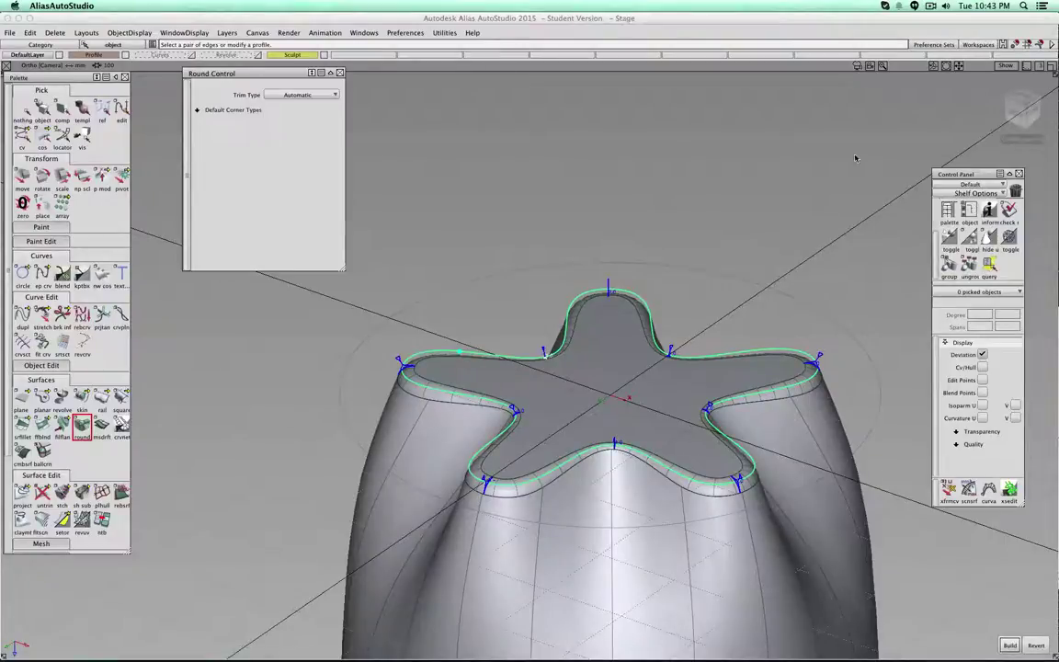
- Enlarge the radius profile at one lobe tip and rebuild the round
click(1017, 101)
drag(999, 194, 991, 94)
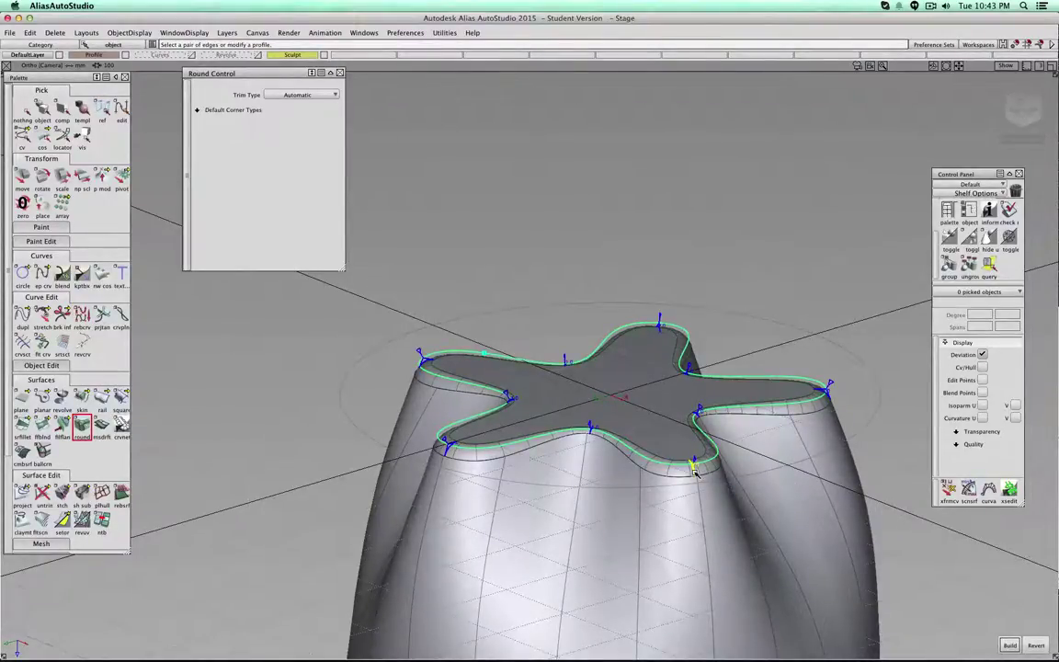
click(695, 472)
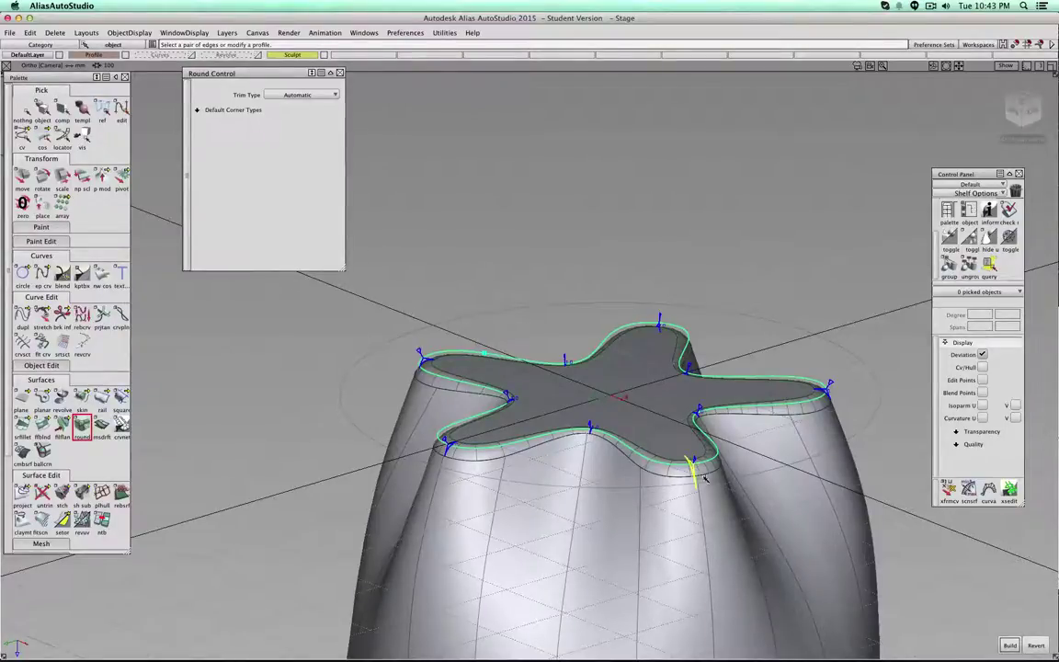
click(1009, 643)
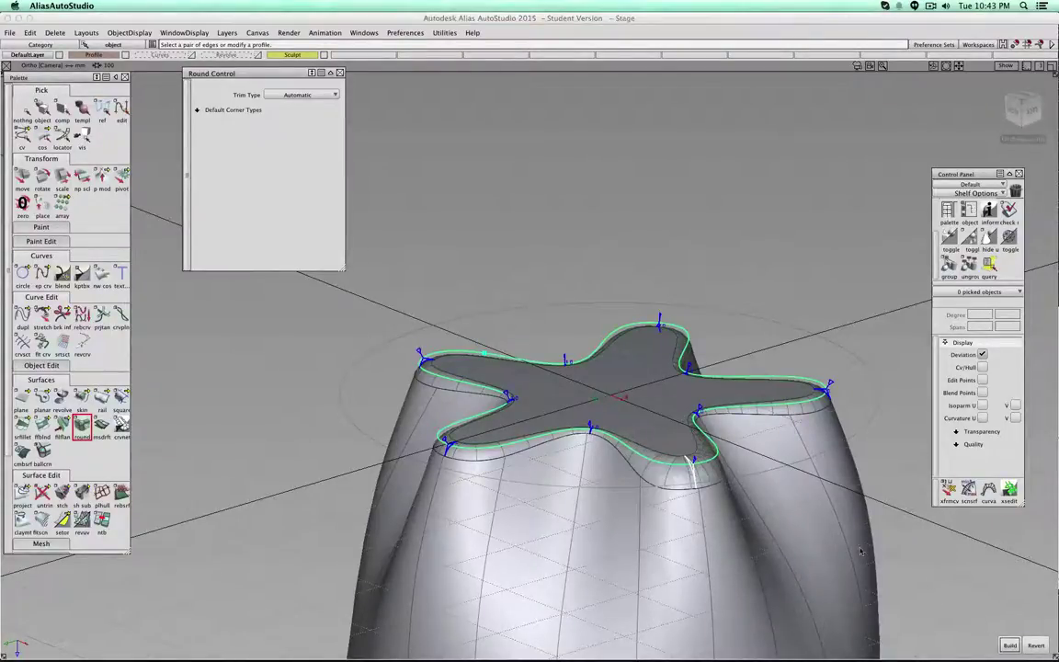
- Enlarge the radius profiles at the remaining four lobe tips to a similar size and rebuild the round
click(825, 393)
click(660, 328)
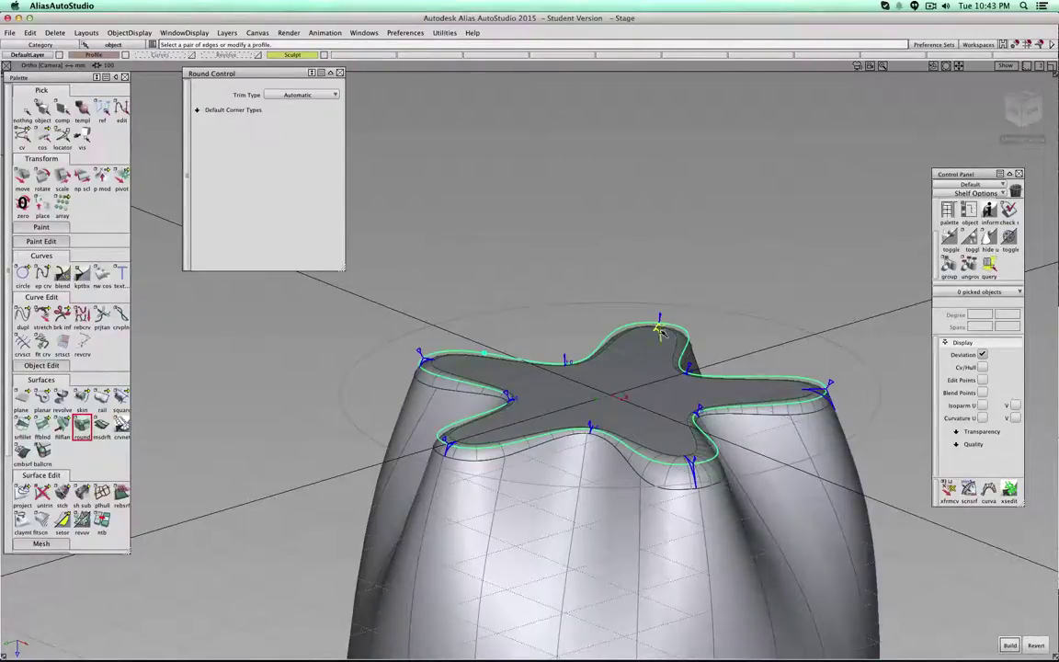
click(425, 360)
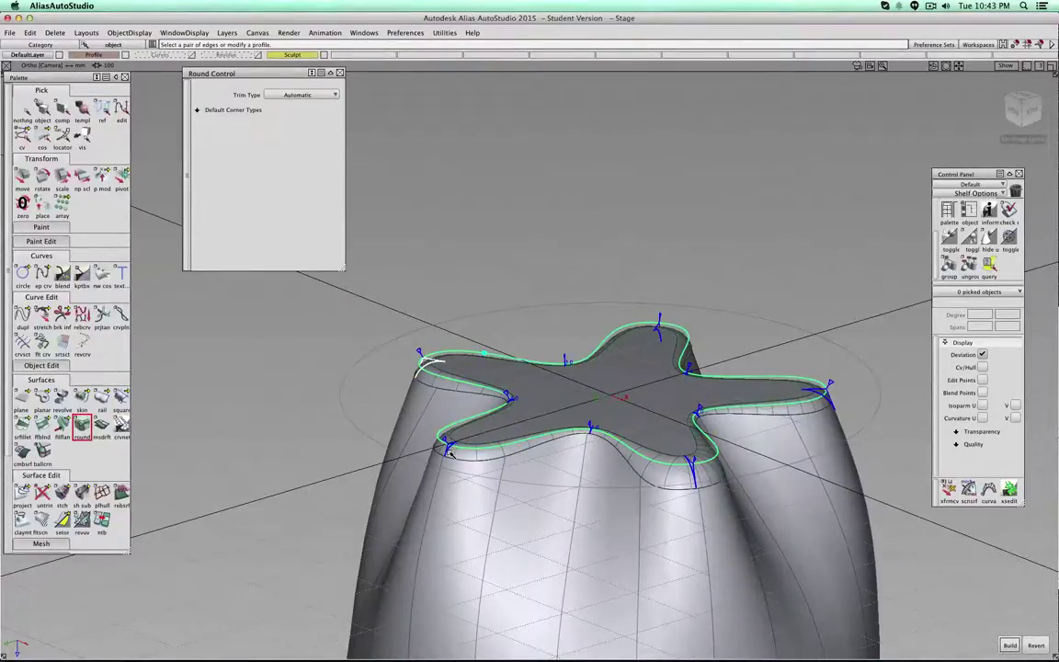
drag(448, 445, 492, 460)
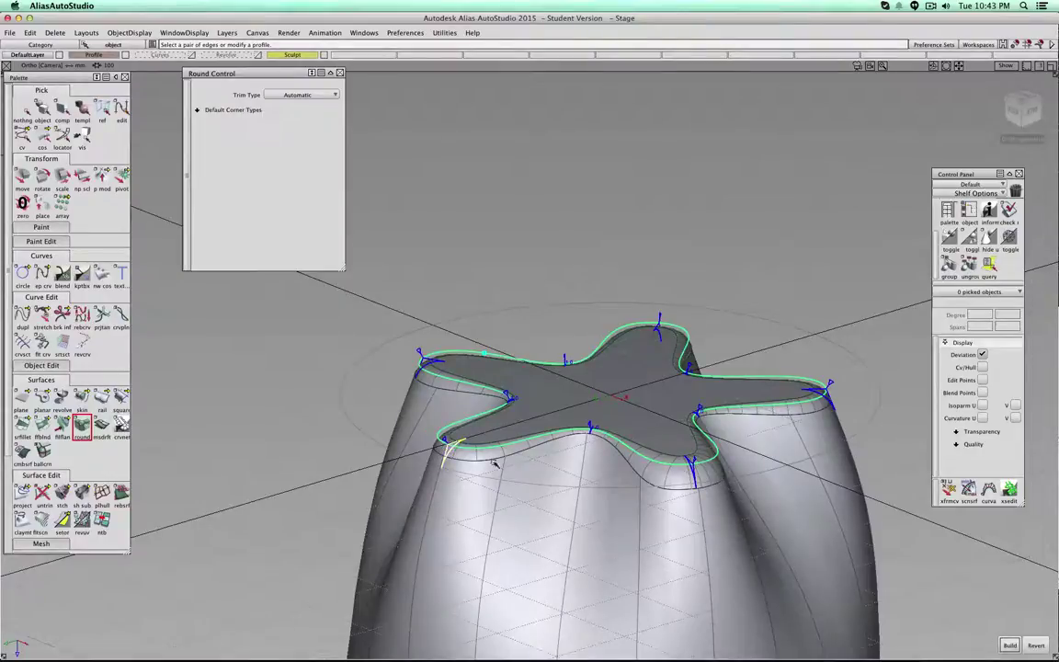
click(1008, 644)
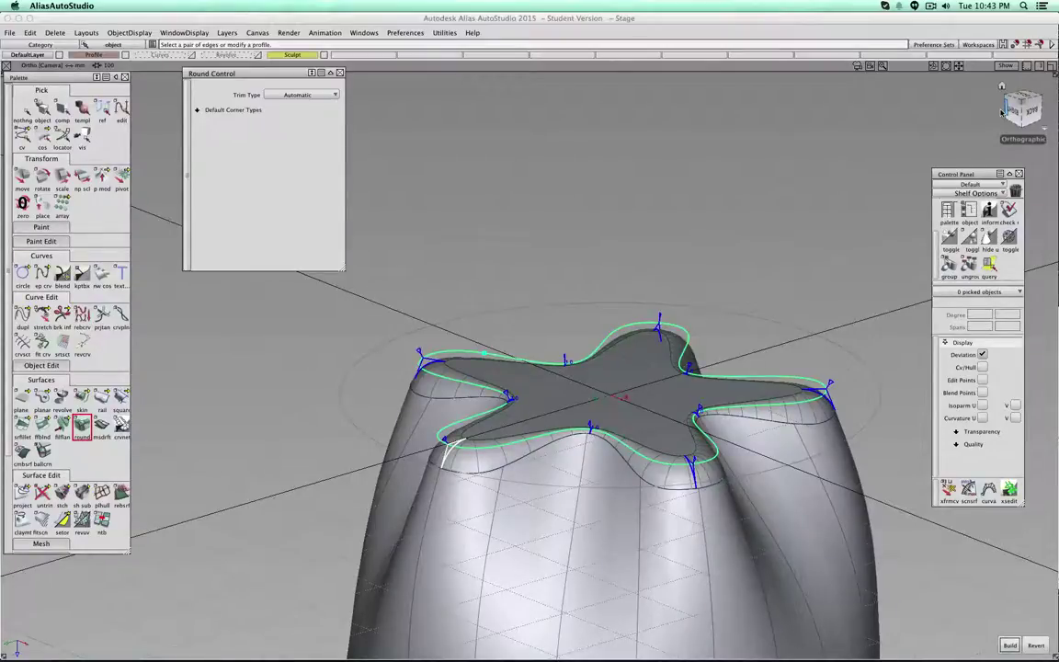
- Try adding an extra radius profile on the straight edge between a groove and a lobe tip, and inspect the round
click(763, 379)
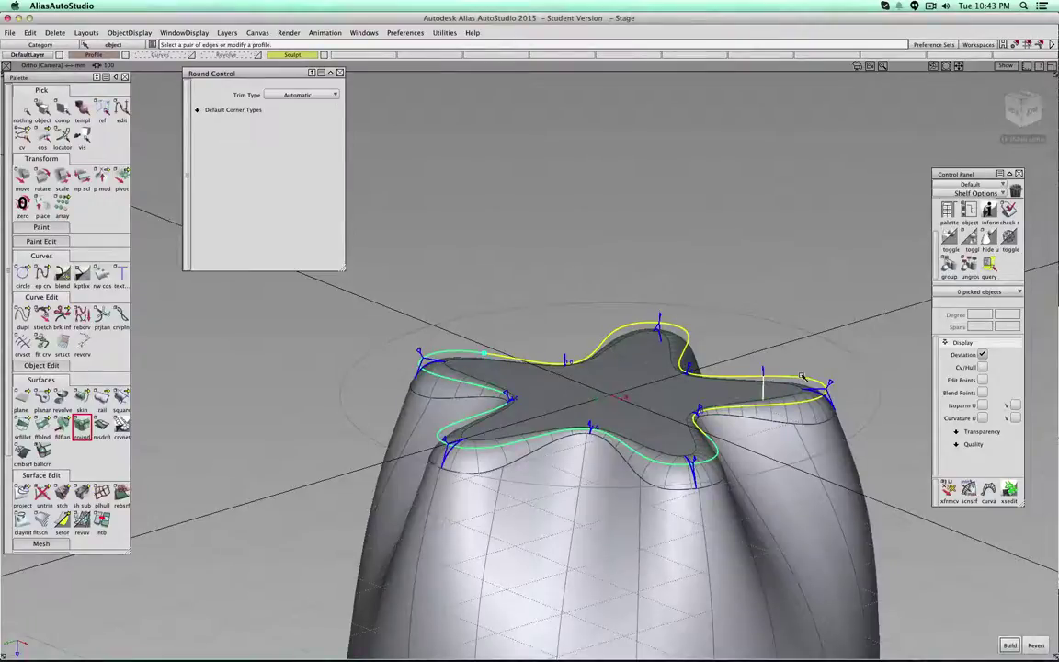
drag(1021, 117, 1011, 119)
alt+shift+drag(766, 386, 753, 292)
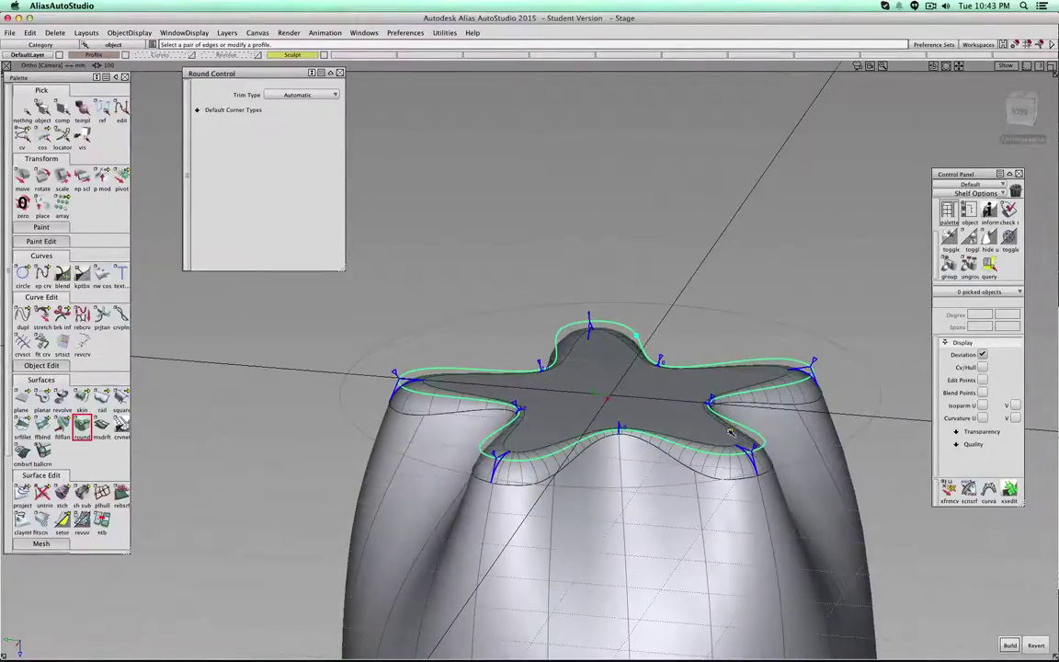
alt+shift+drag(821, 396, 806, 276)
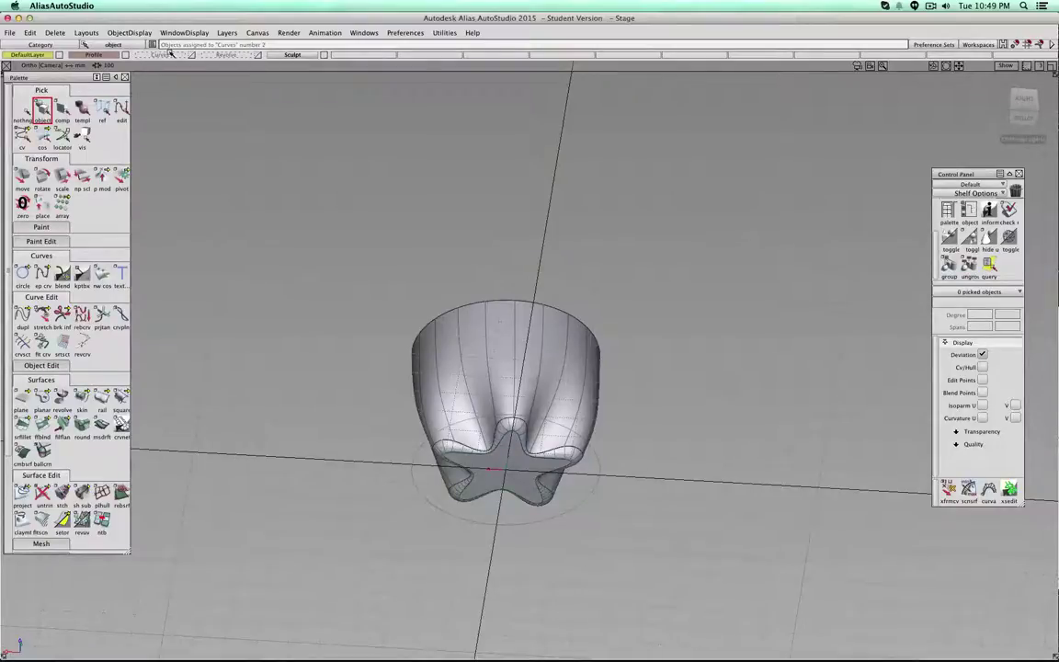
- Show the Curves layer and hide the Sculpt layer in the right view, with the full bottle profile in frame
click(1023, 101)
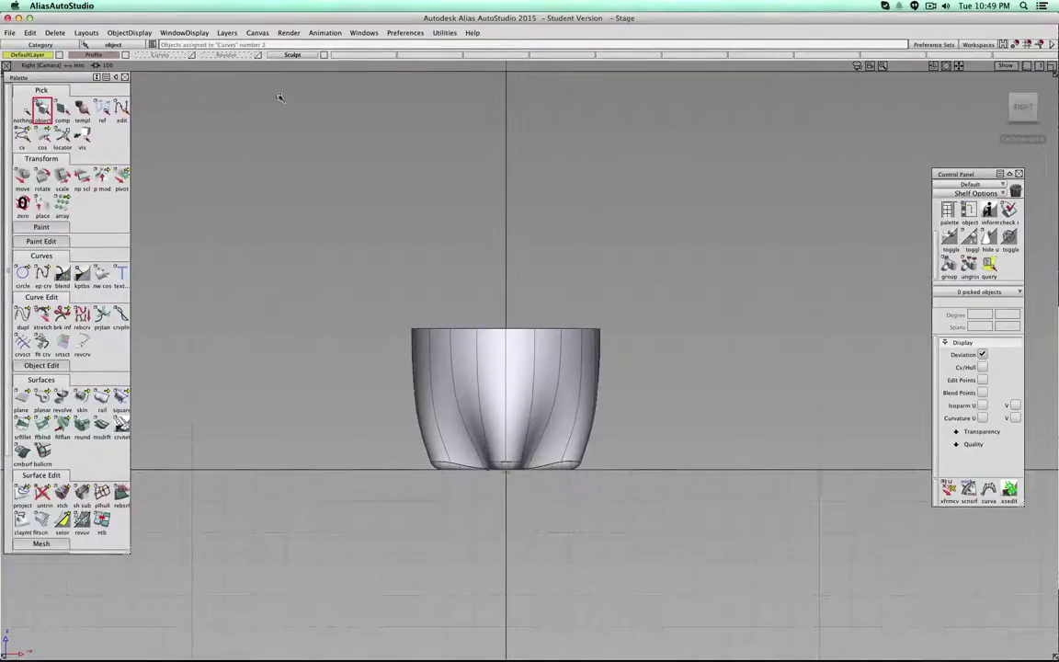
click(191, 55)
alt+shift+middle_drag(655, 223, 651, 272)
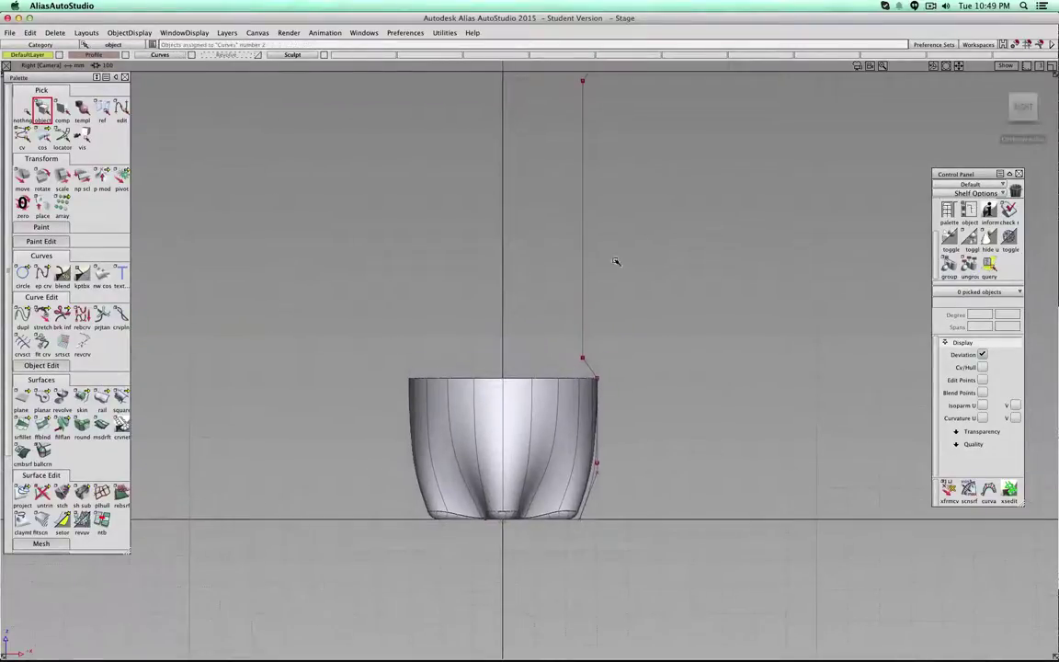
click(325, 55)
scroll(658, 397, down, 3)
alt+shift+middle_drag(609, 241, 614, 354)
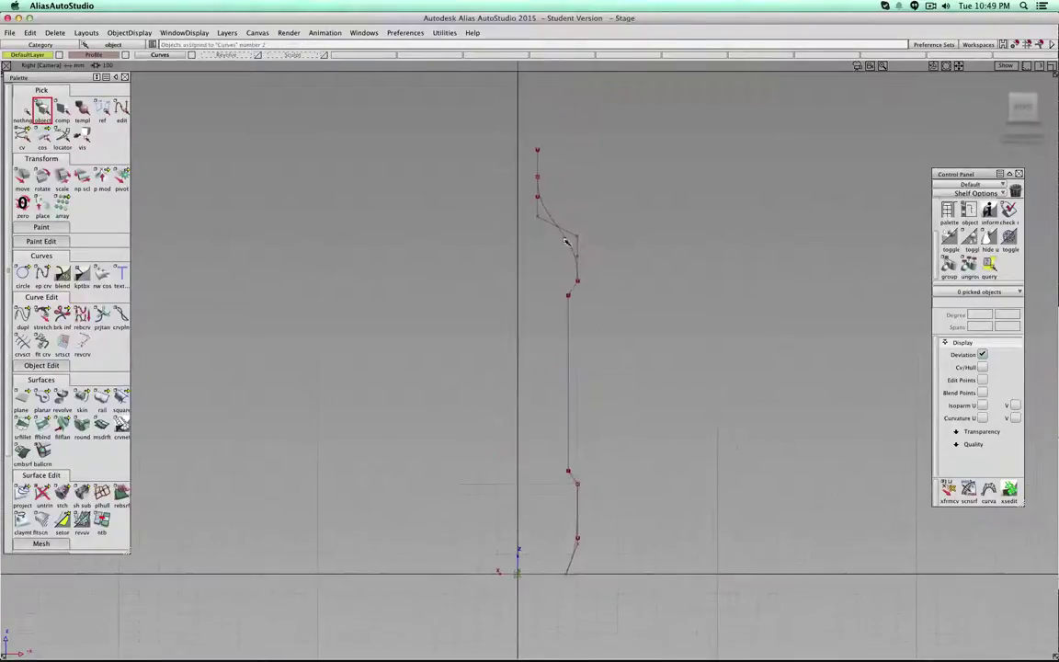
- Move the pivots of the five profile curves above the base to the origin and clear the selection
drag(501, 123, 456, 361)
click(121, 177)
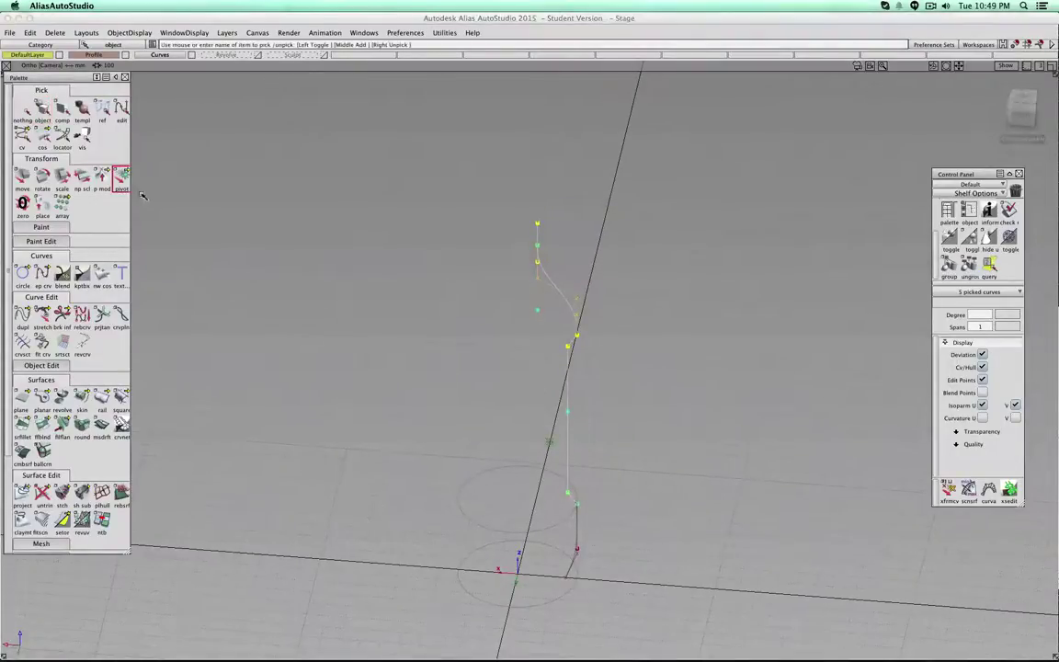
click(517, 571)
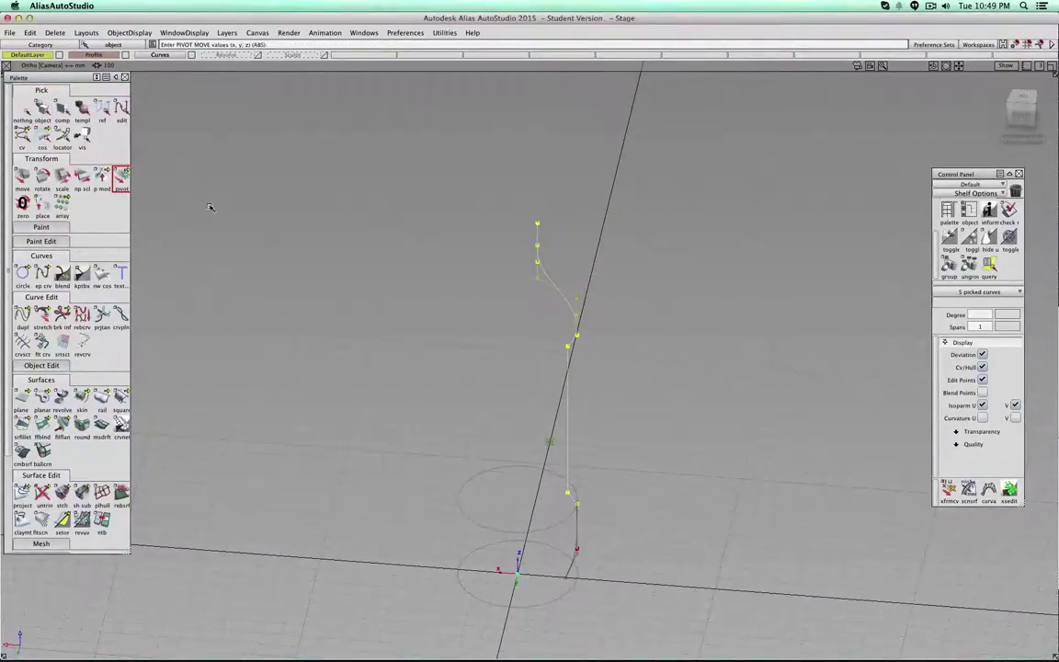
click(22, 110)
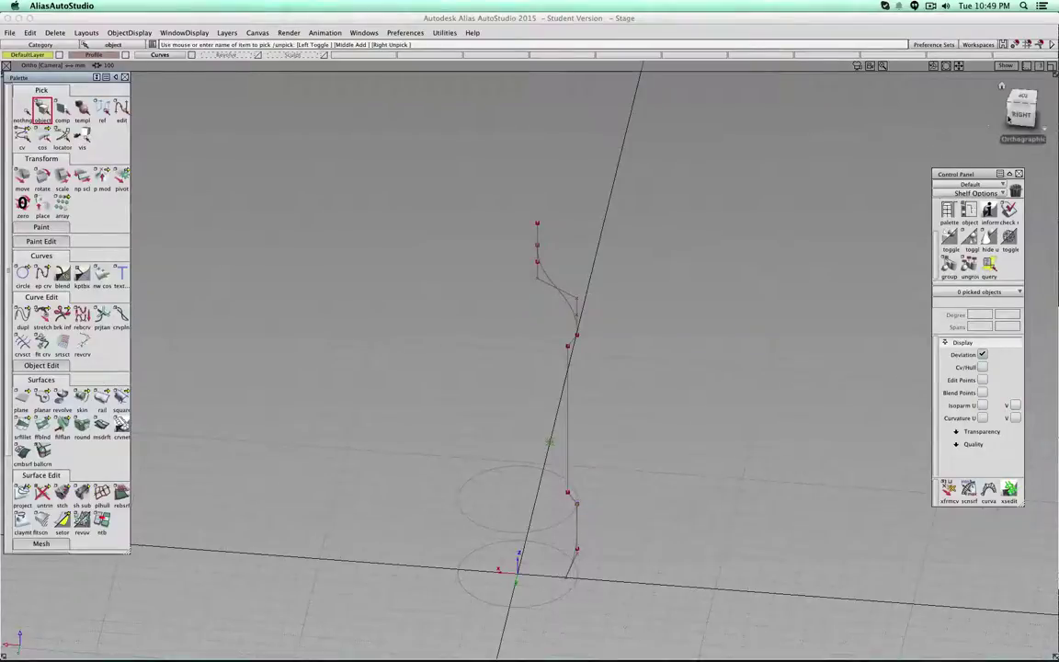
- Show the Sculpt layer in the right view and revolve the long straight body curve around the vertical axis
click(1011, 115)
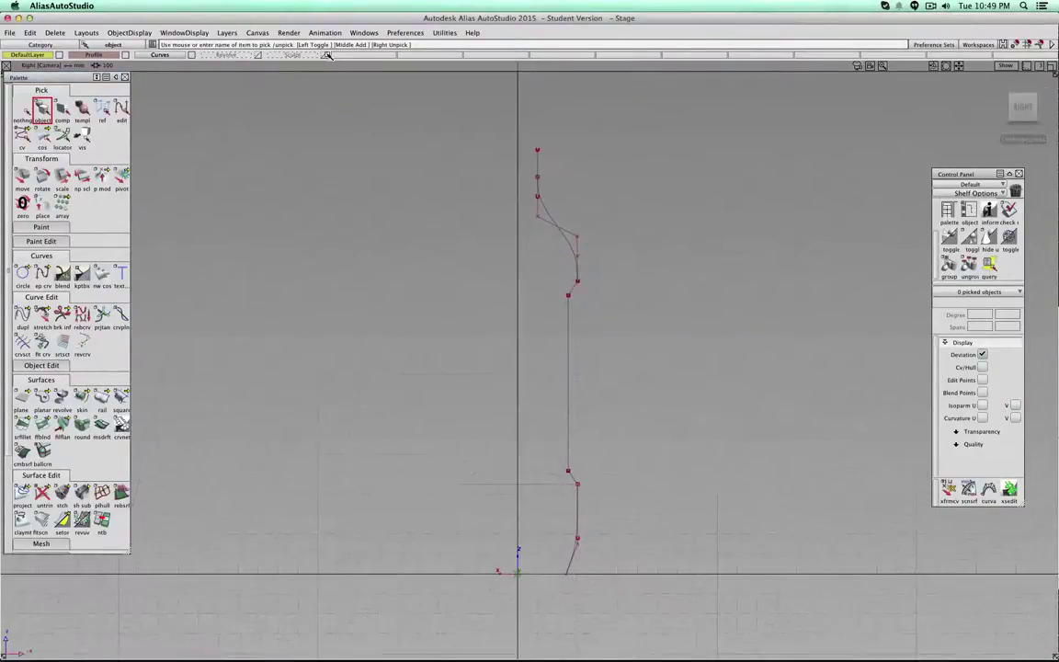
click(326, 55)
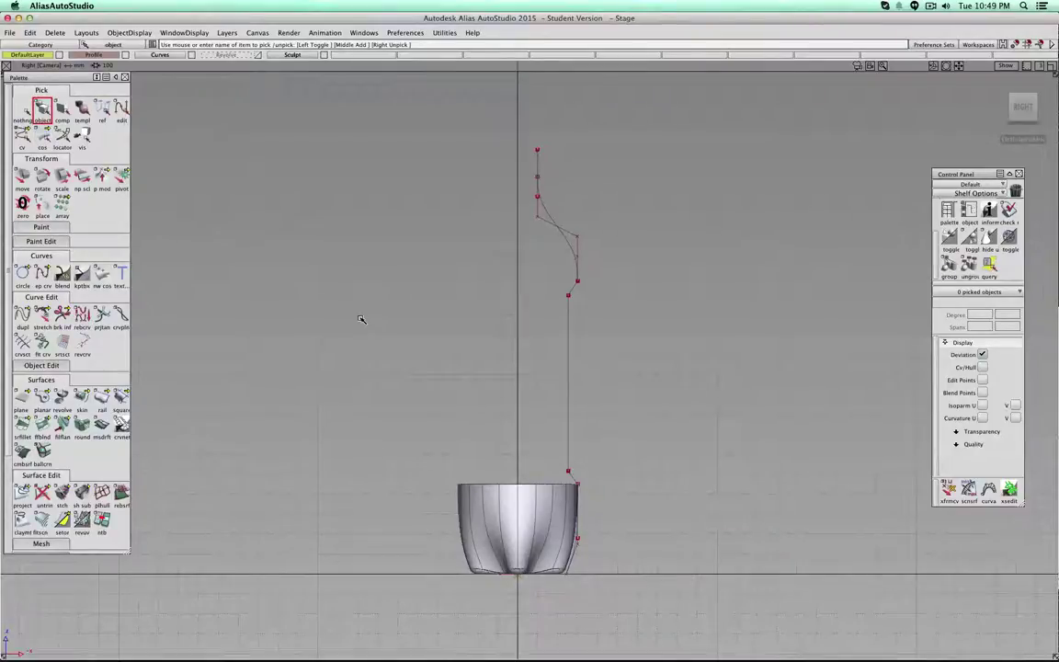
click(61, 397)
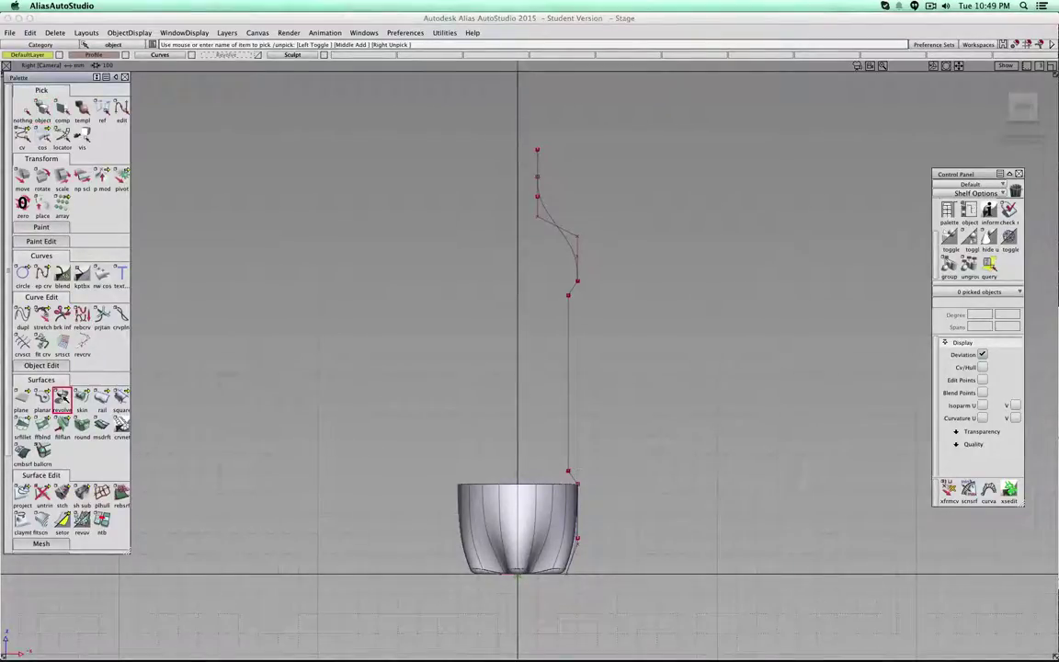
click(569, 358)
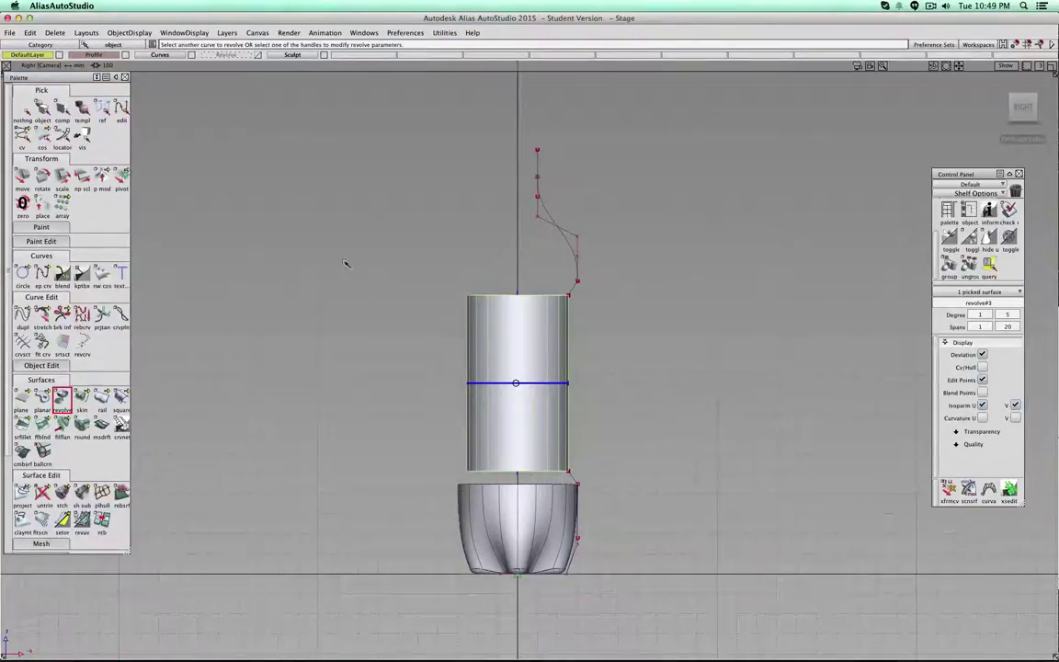
click(26, 109)
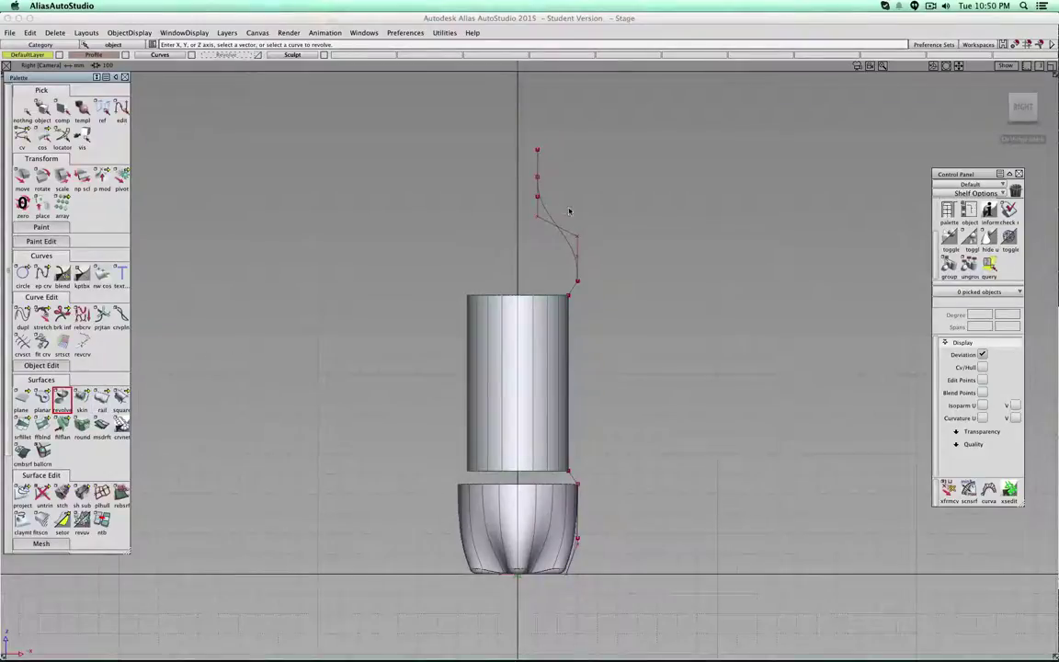
- Revolve the curved shoulder profile and the short neck line above it around the vertical axis
click(558, 230)
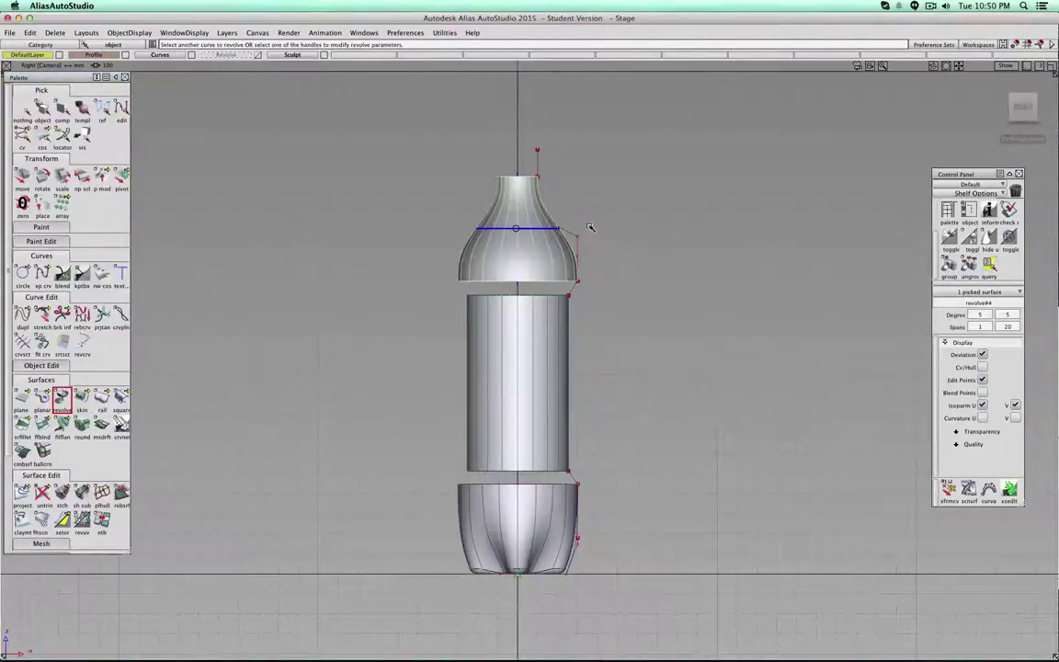
click(25, 108)
click(538, 179)
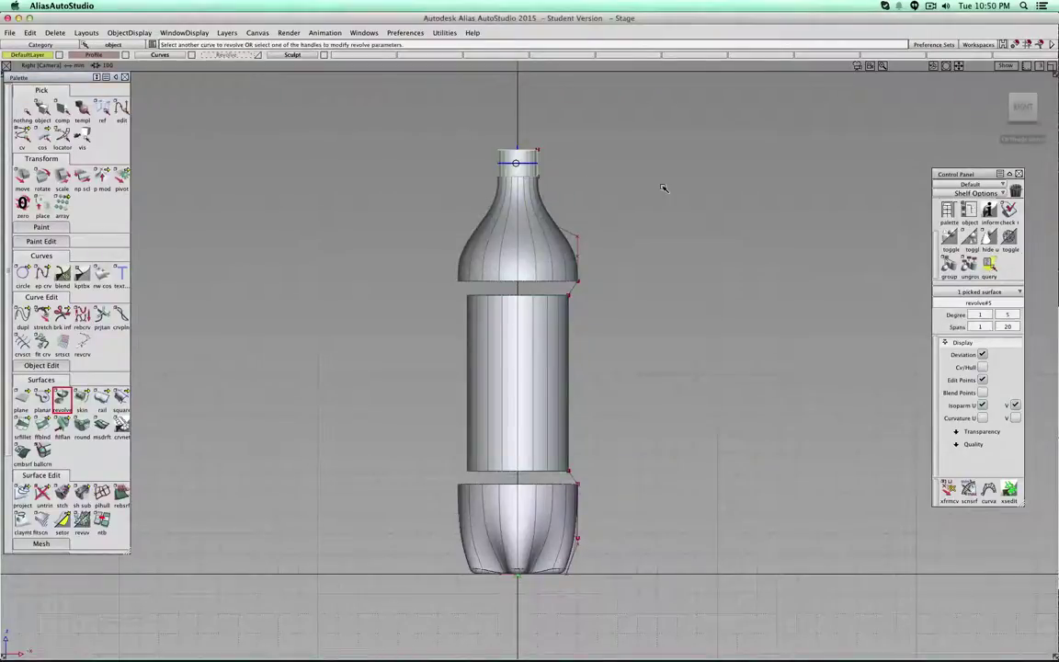
click(26, 109)
click(42, 109)
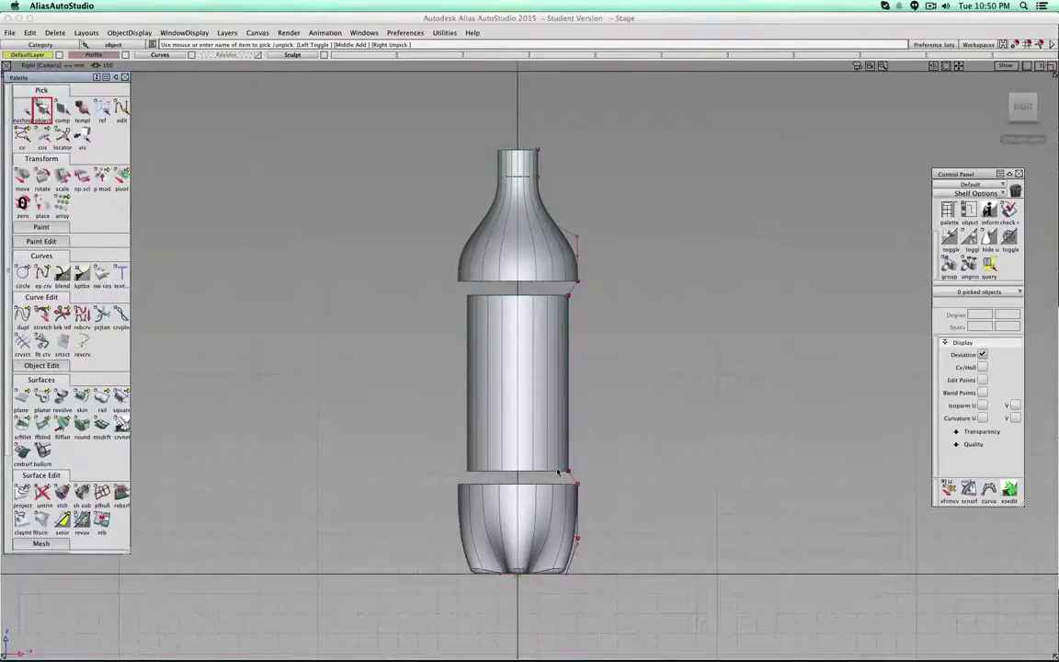
- Revolve the short slanted line between the body and the shoulder to close the upper gap
alt+shift+right_drag(600, 383, 600, 384)
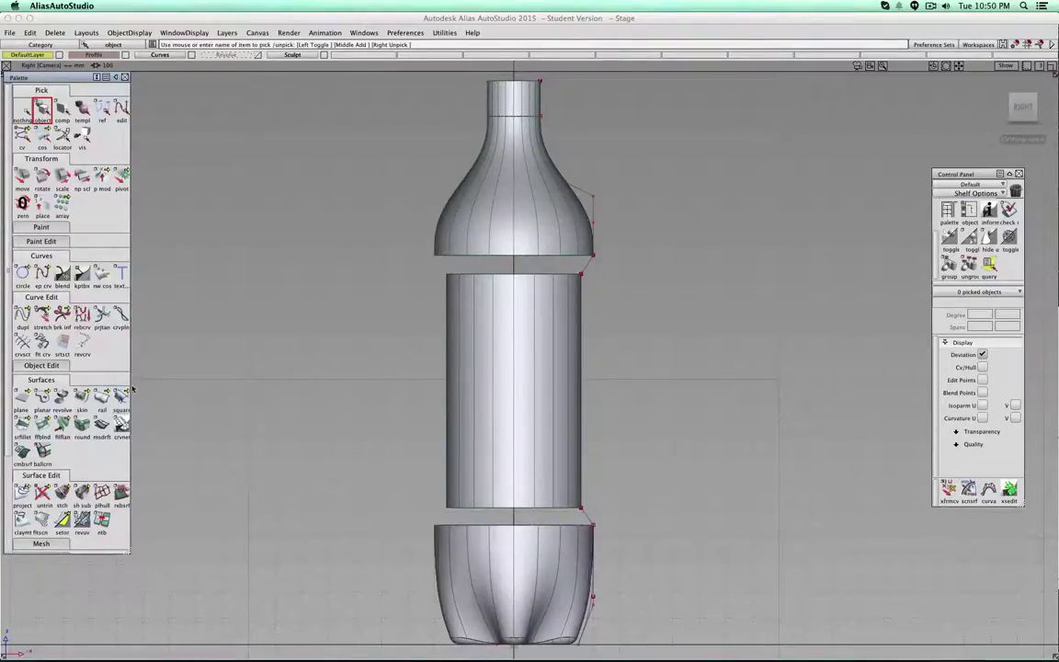
click(61, 397)
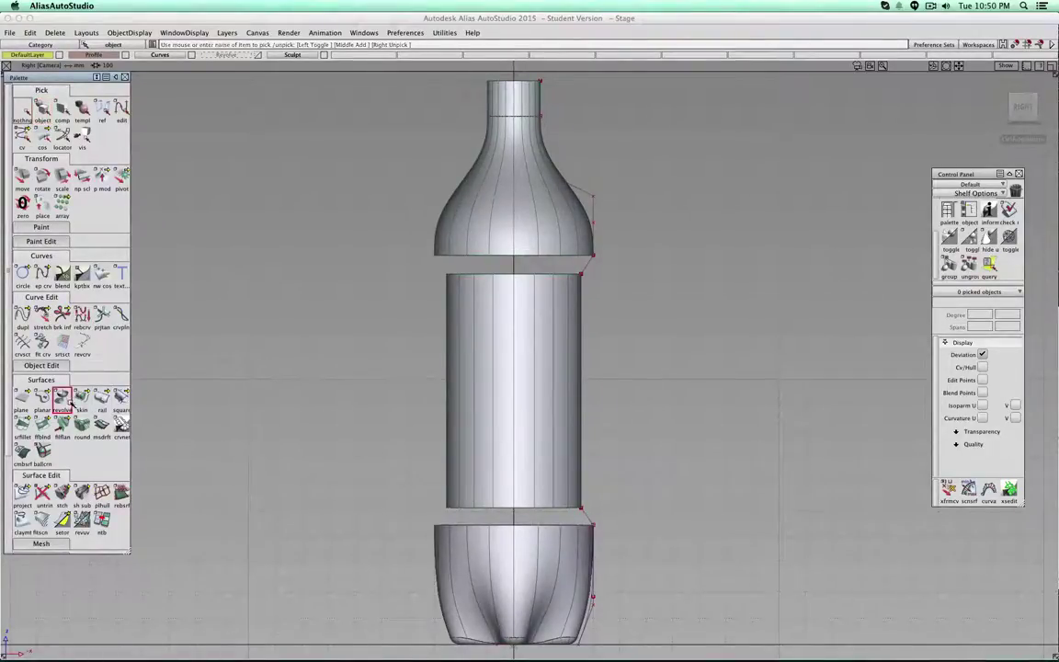
click(588, 268)
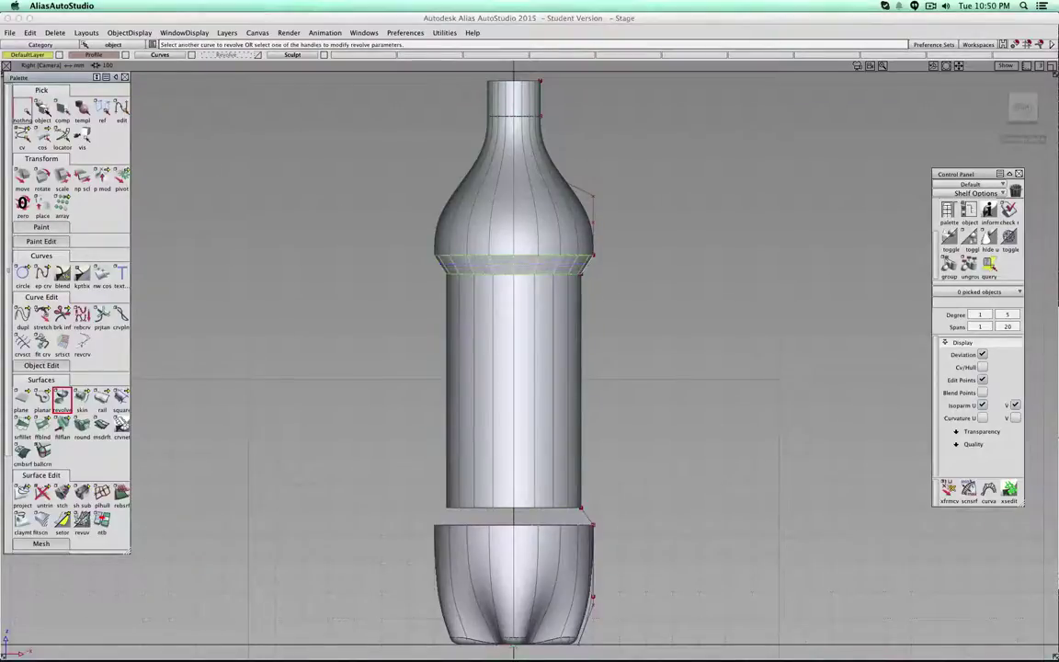
click(26, 110)
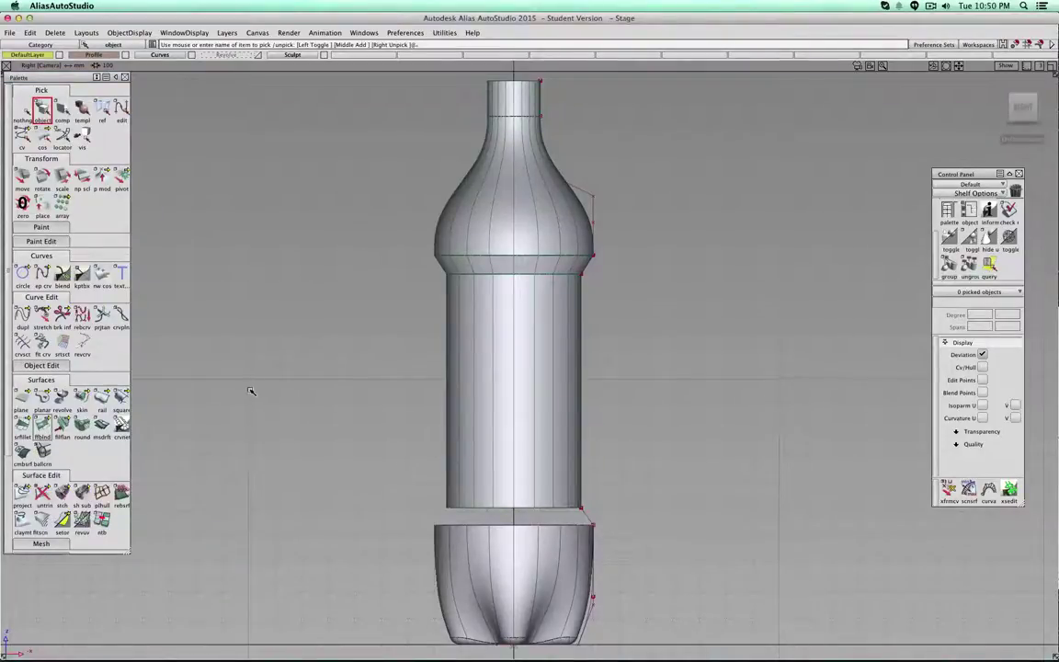
- Fillet the body cylinder and the slanted band with a G1 Tangent section, center radius 1.0 and Auto Update on
click(22, 427)
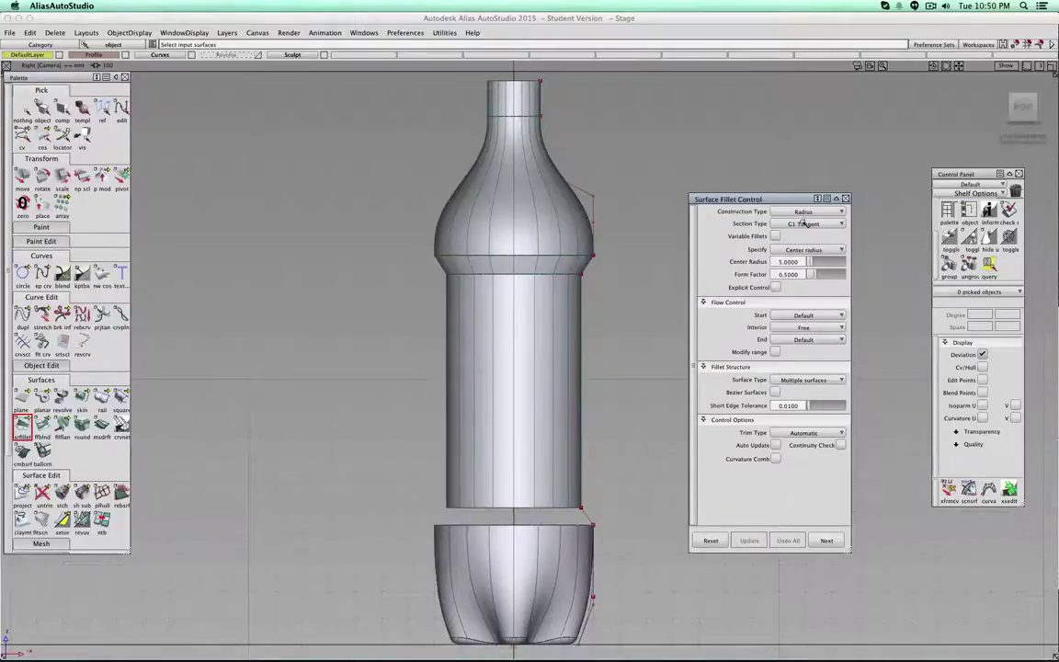
scroll(472, 266, up, 3)
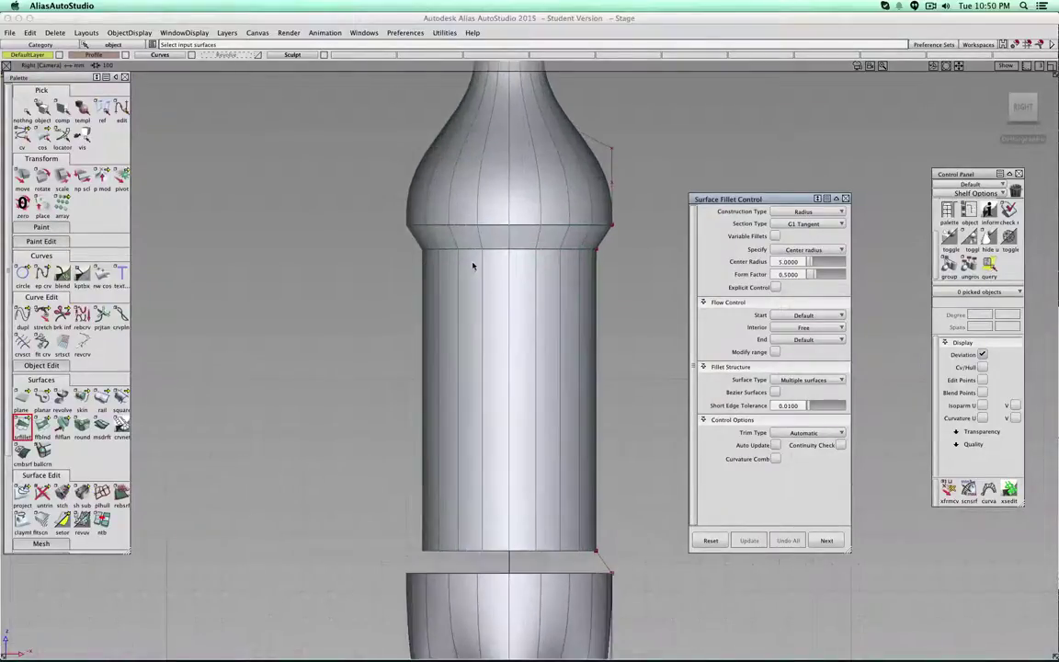
click(472, 262)
click(471, 243)
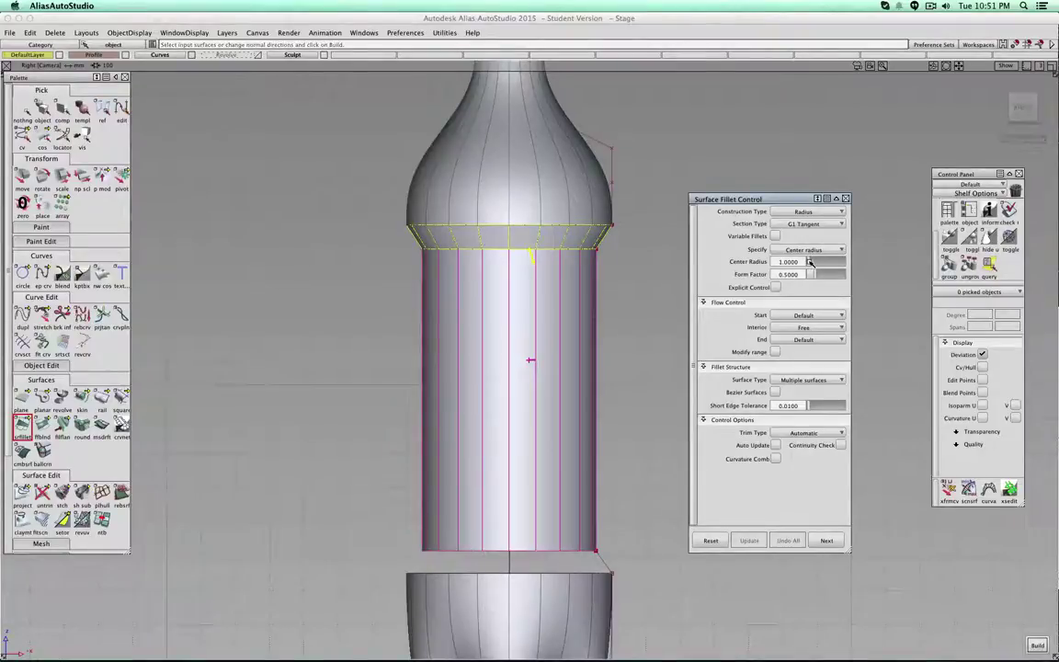
click(776, 445)
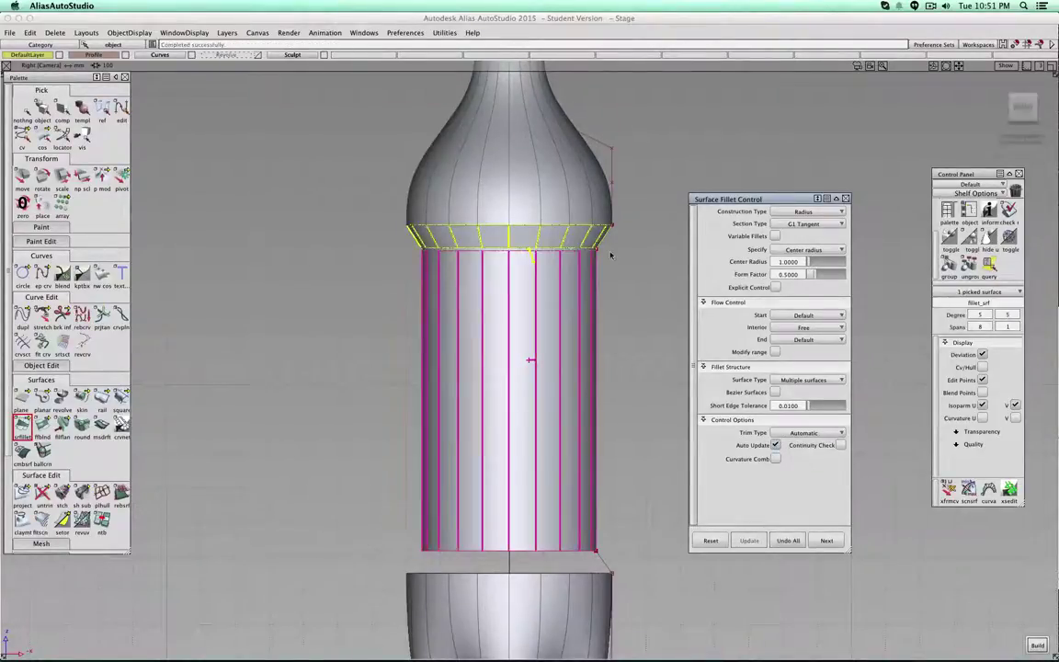
- Set the center radius of the body-to-band fillet to 2.0 and accept the fillet
scroll(610, 255, up, 5)
alt+shift+middle_drag(677, 175, 638, 327)
scroll(640, 325, up, 5)
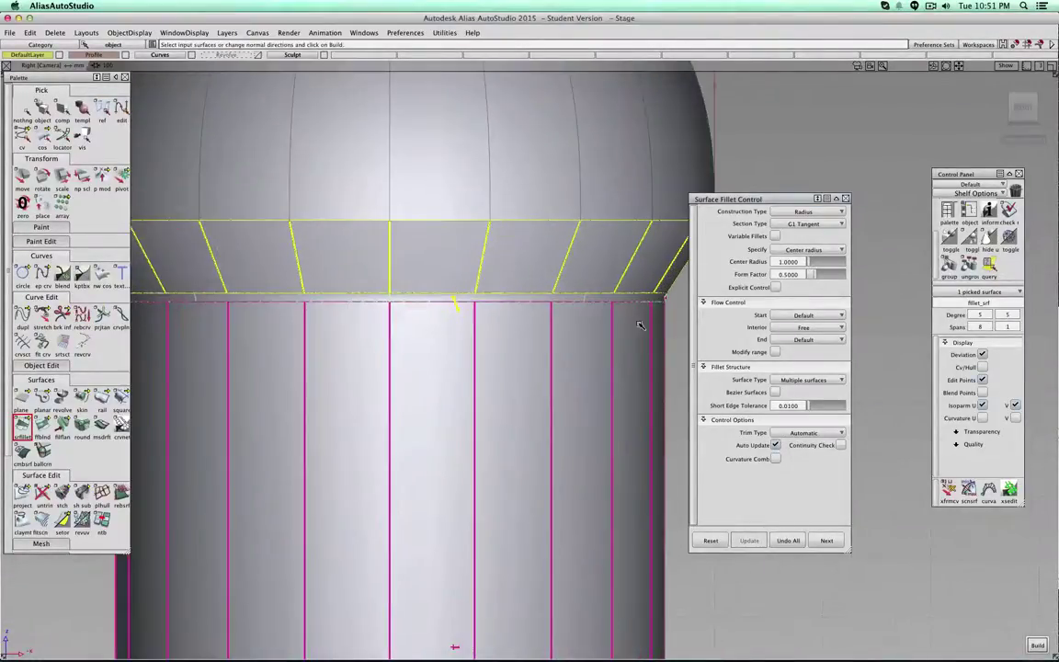
scroll(640, 326, down, 2)
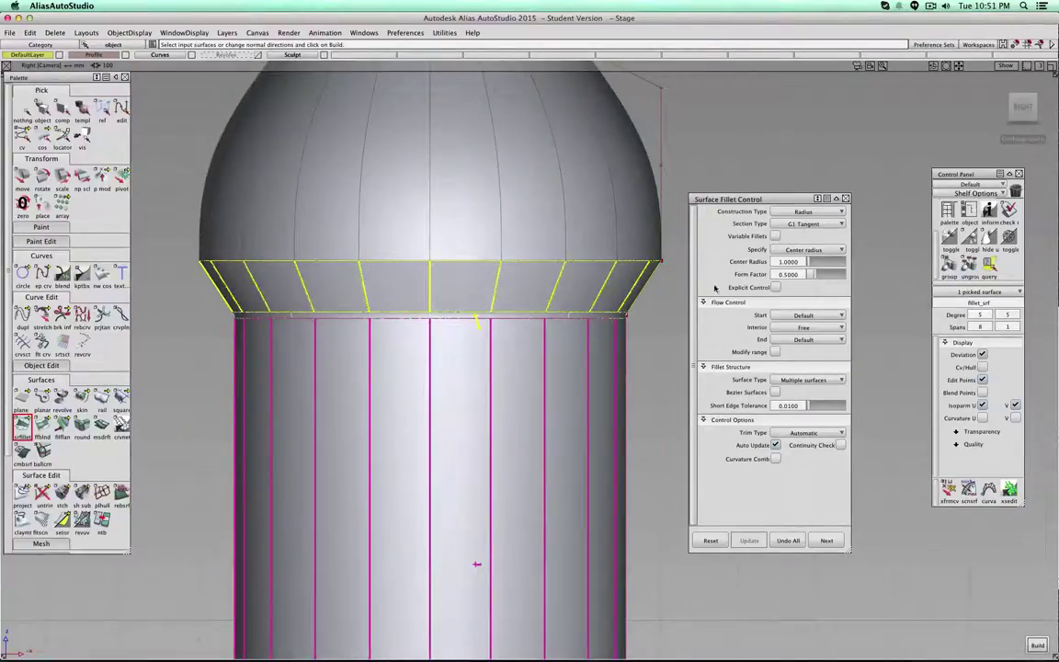
drag(809, 262, 811, 262)
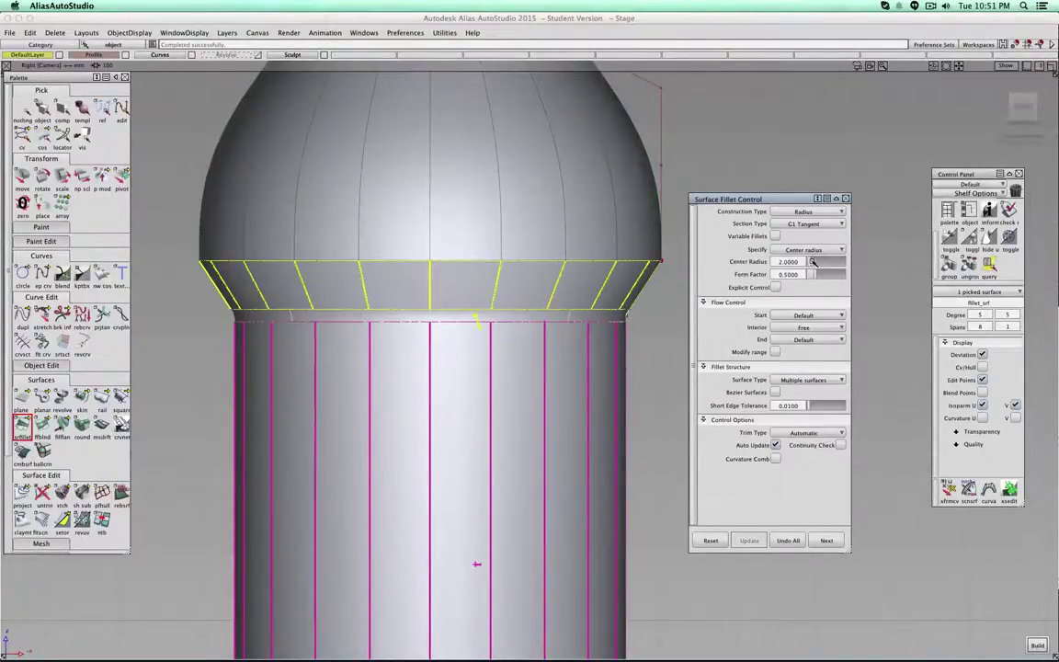
click(827, 541)
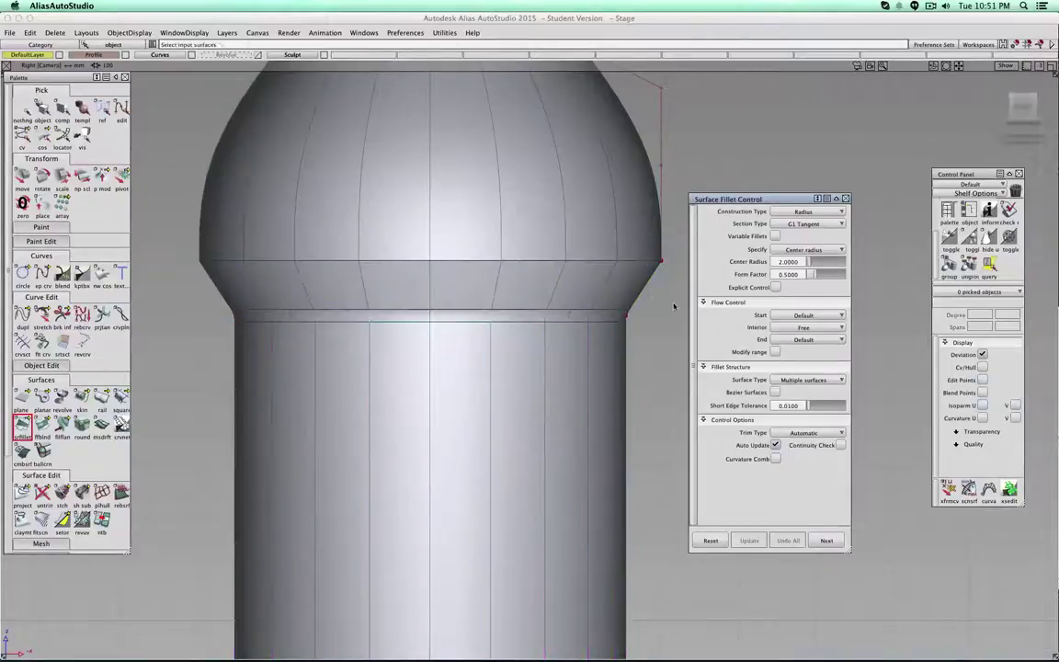
- Fillet the slanted band and the shoulder surface with a G1 Tangent section and center radius 2.0
click(634, 272)
click(638, 254)
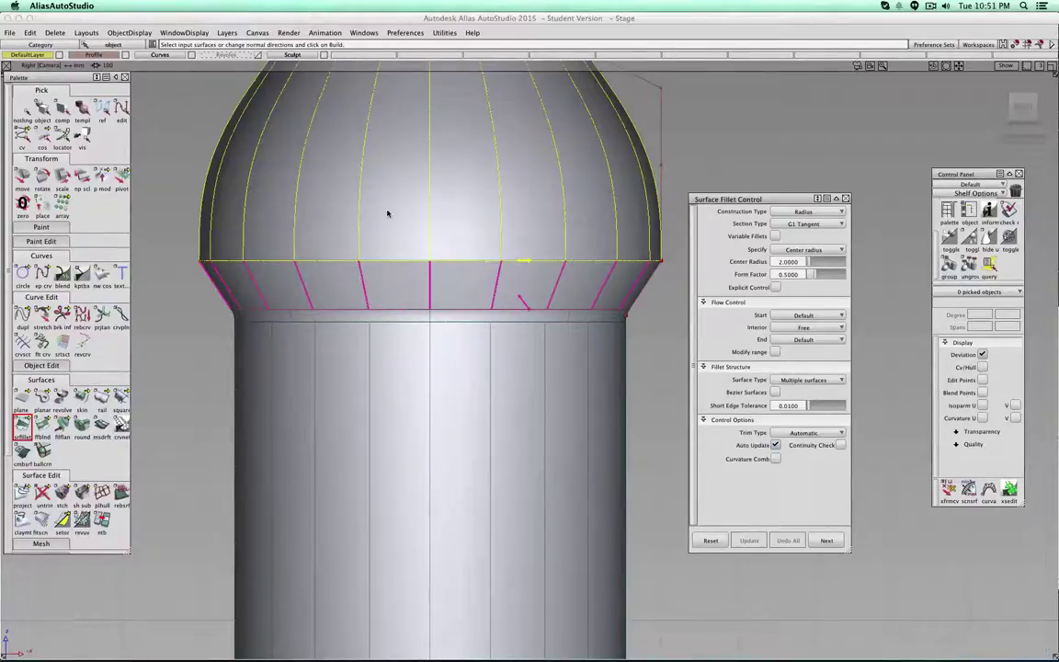
click(43, 111)
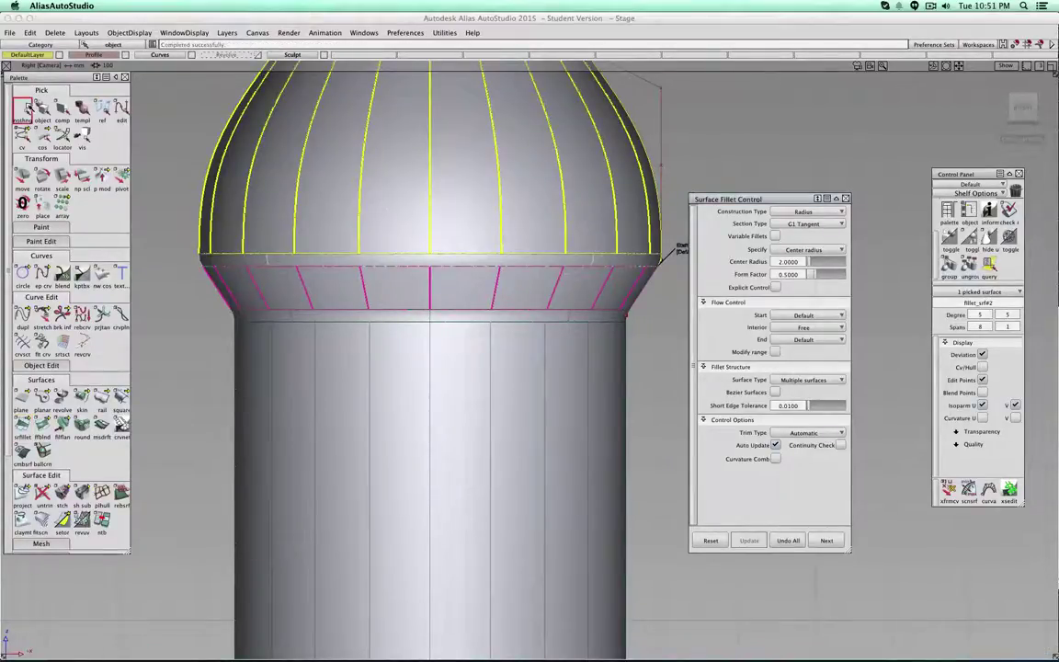
alt+shift+right_drag(475, 288, 591, 338)
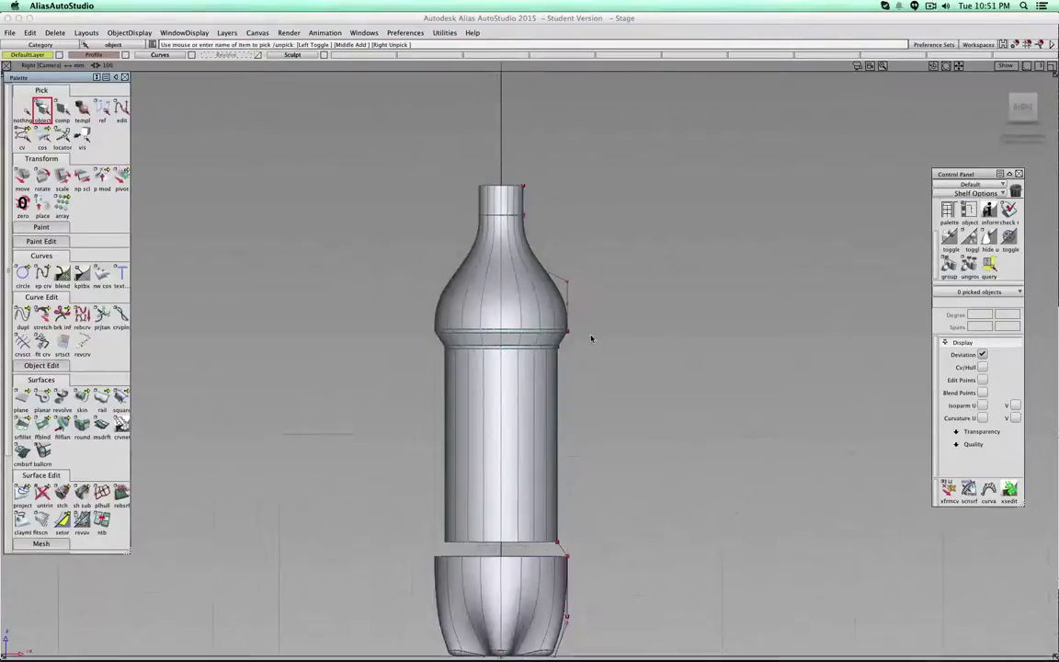
alt+shift+middle_drag(591, 338, 581, 289)
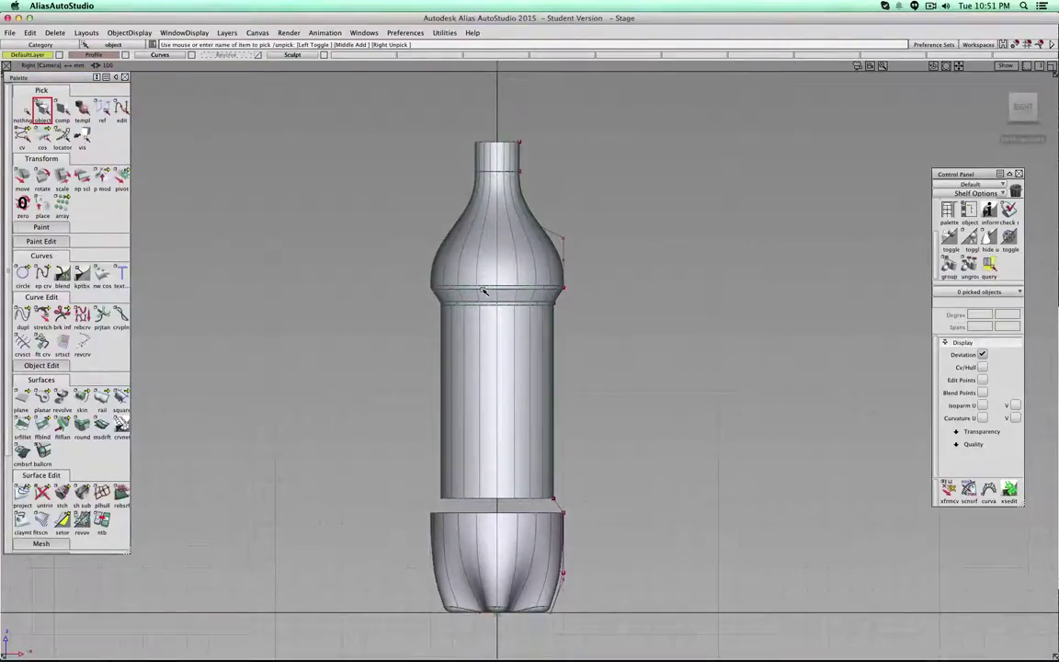